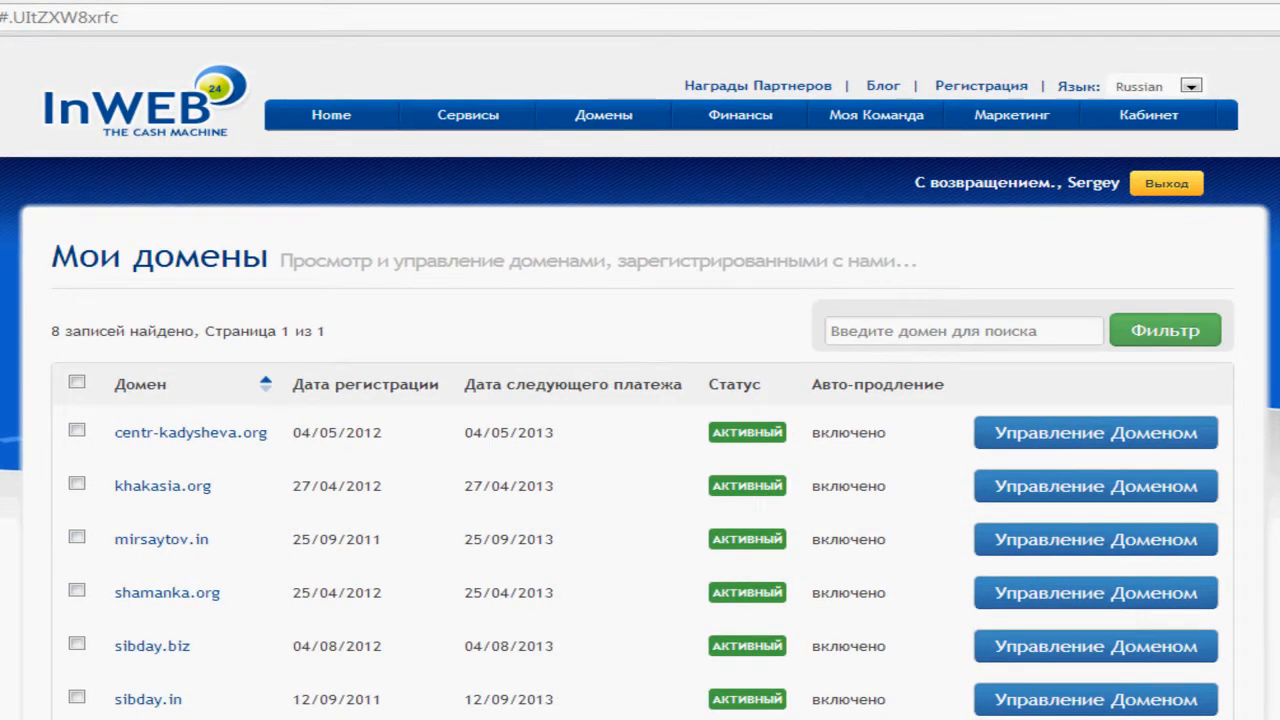
# Step: Open the Professional Pack service's details from the account's Сервисы (Services) list
pyautogui.moveTo(250, 93); pyautogui.dragTo(1260, 158)
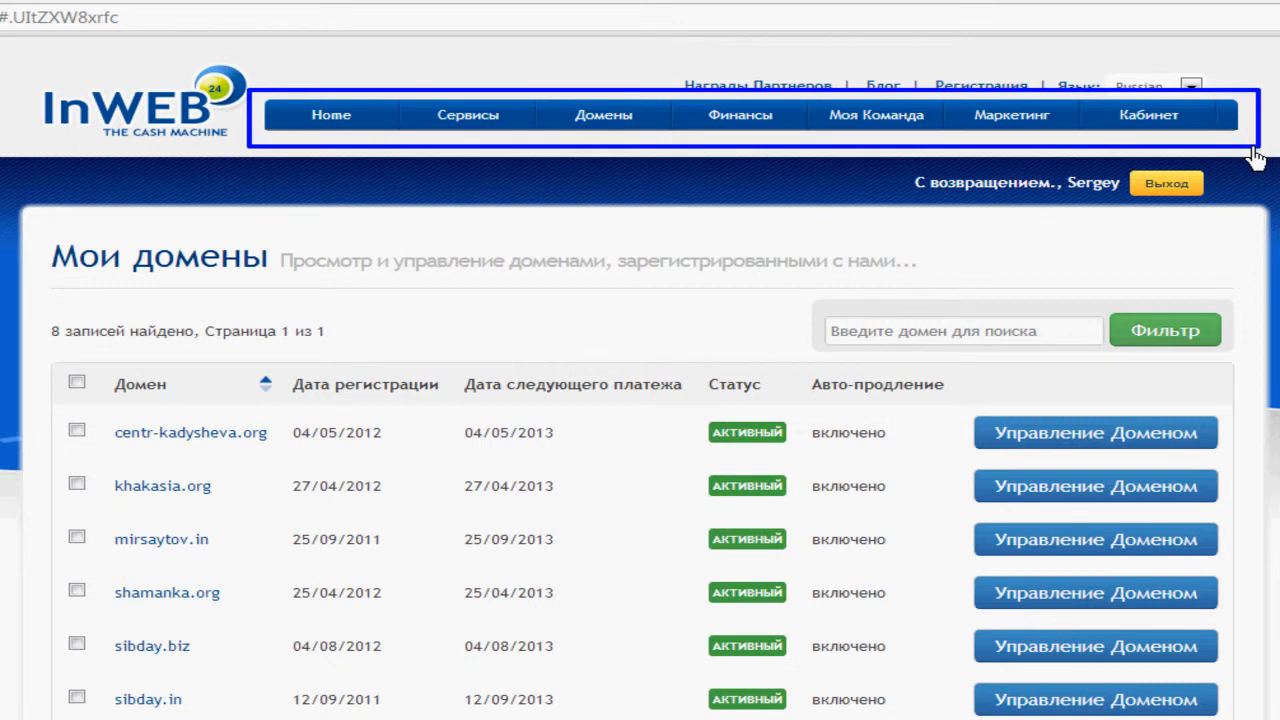
pyautogui.press('Escape')
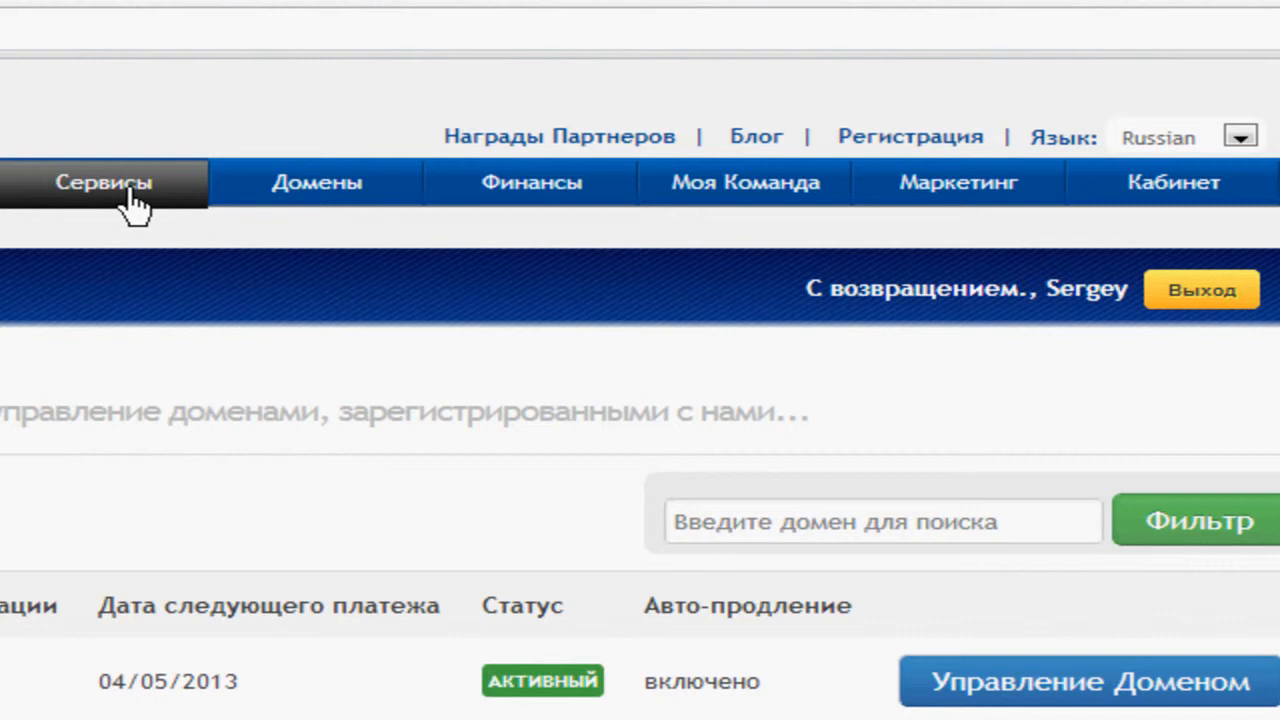
pyautogui.click(130, 195)
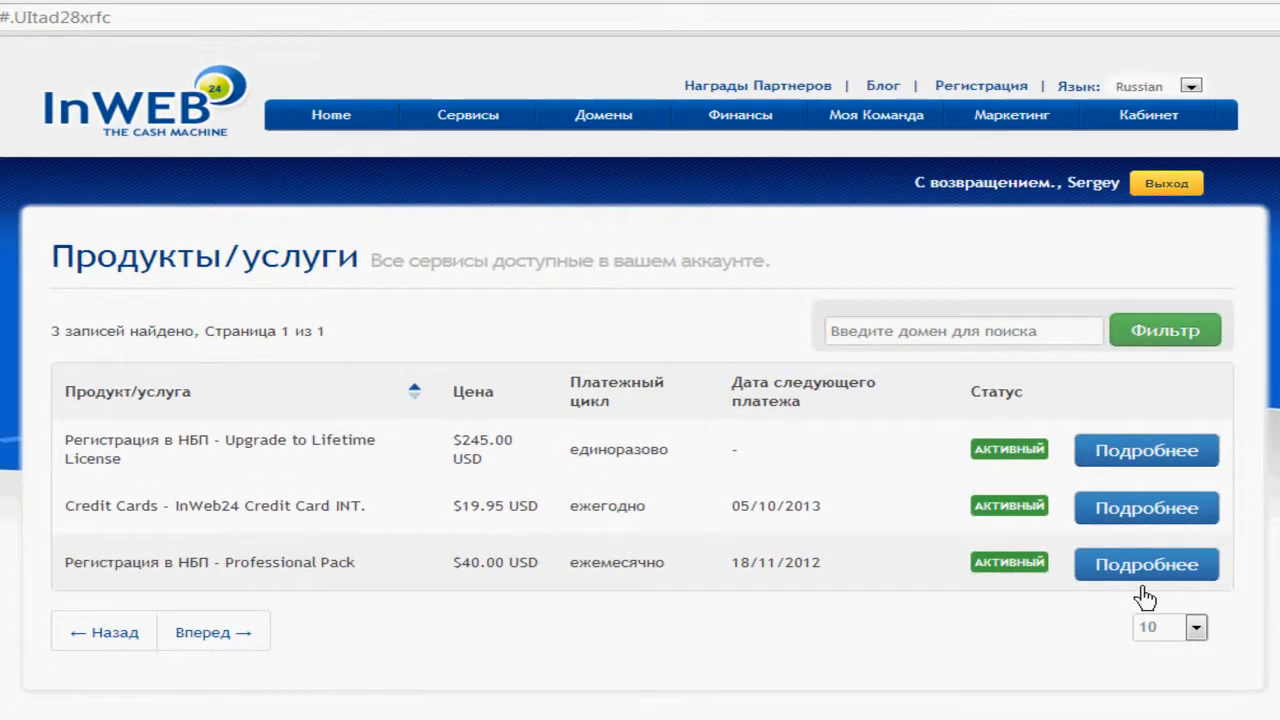
pyautogui.click(1078, 566)
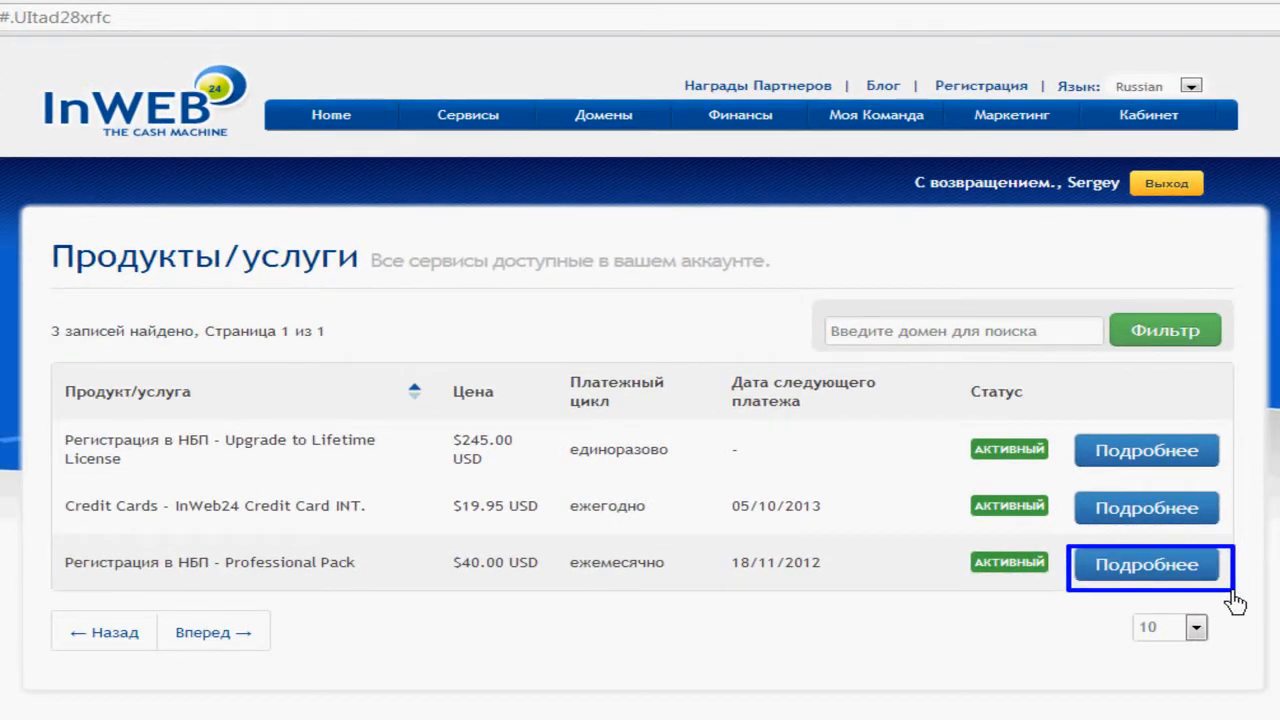
pyautogui.click(1161, 566)
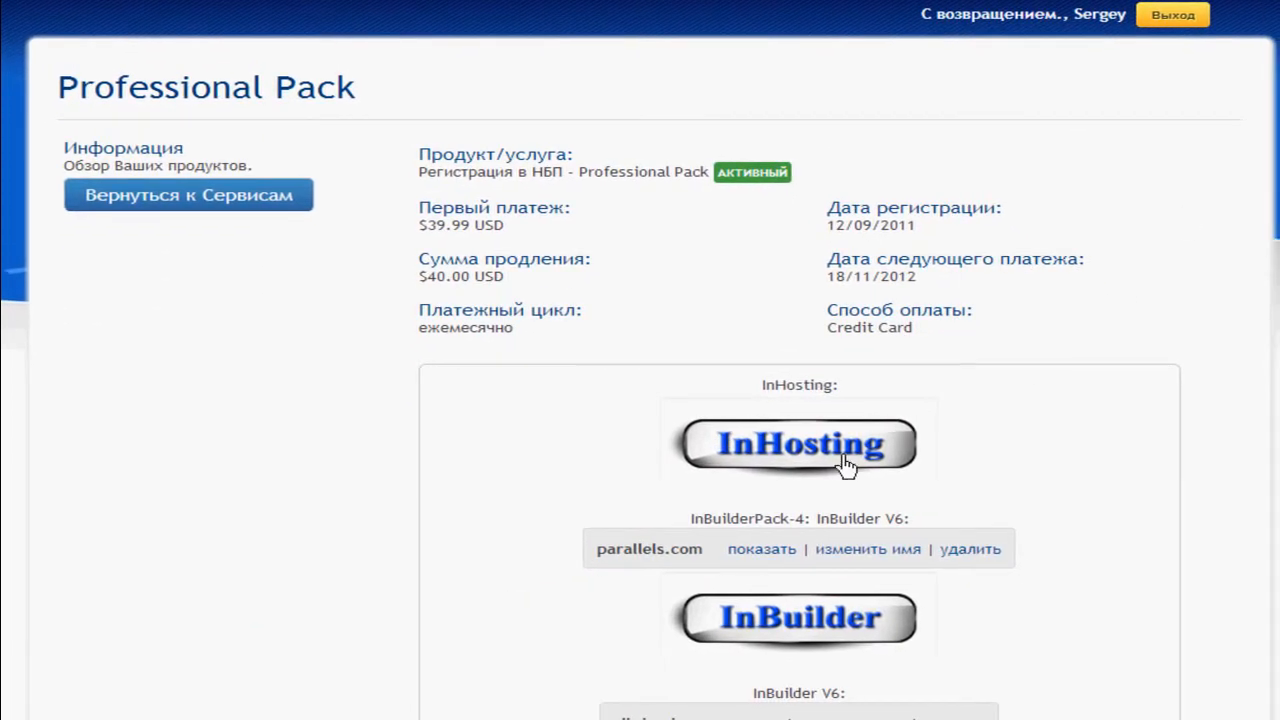
# Step: Launch the InHosting control panel (cPanel) for the Professional Pack
pyautogui.click(847, 466)
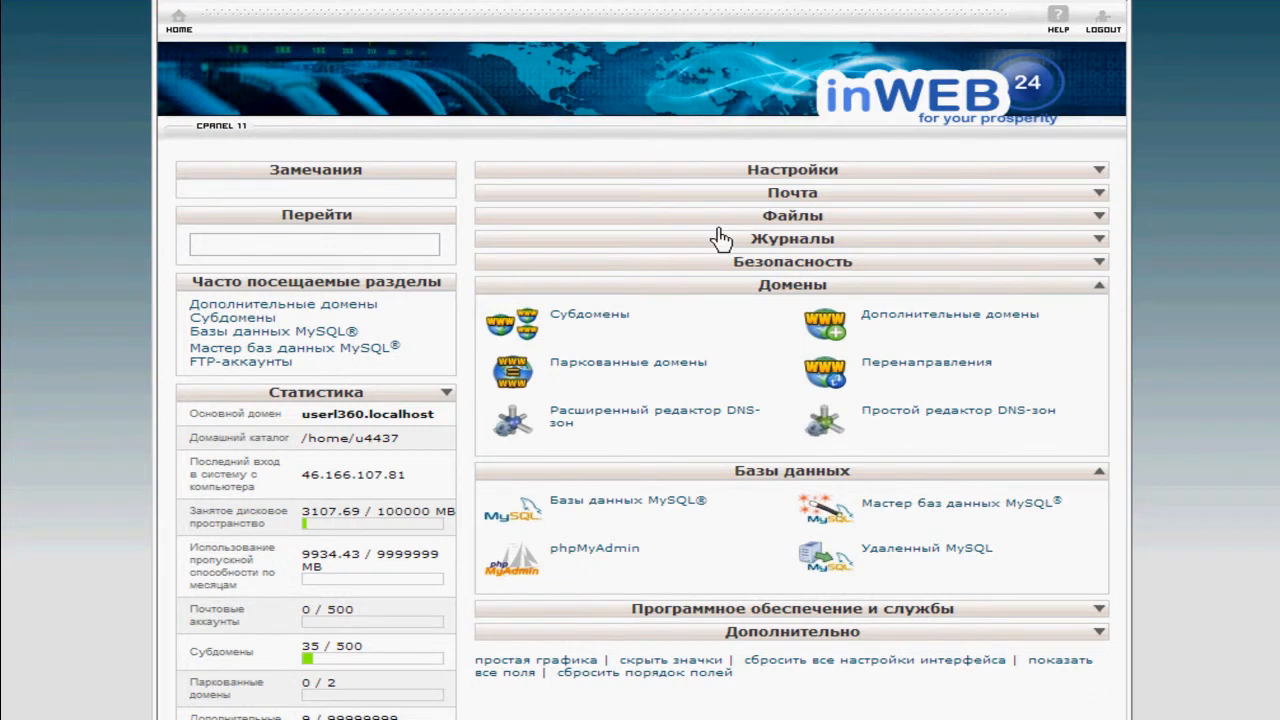
# Step: Go to Дополнительные домены (Addon Domains) in cPanel's Domains section
pyautogui.moveTo(739, 277); pyautogui.dragTo(836, 300)
pyautogui.moveTo(716, 453)
pyautogui.mouseDown()
pyautogui.moveTo(730, 470)
pyautogui.moveTo(866, 493)
pyautogui.mouseUp()
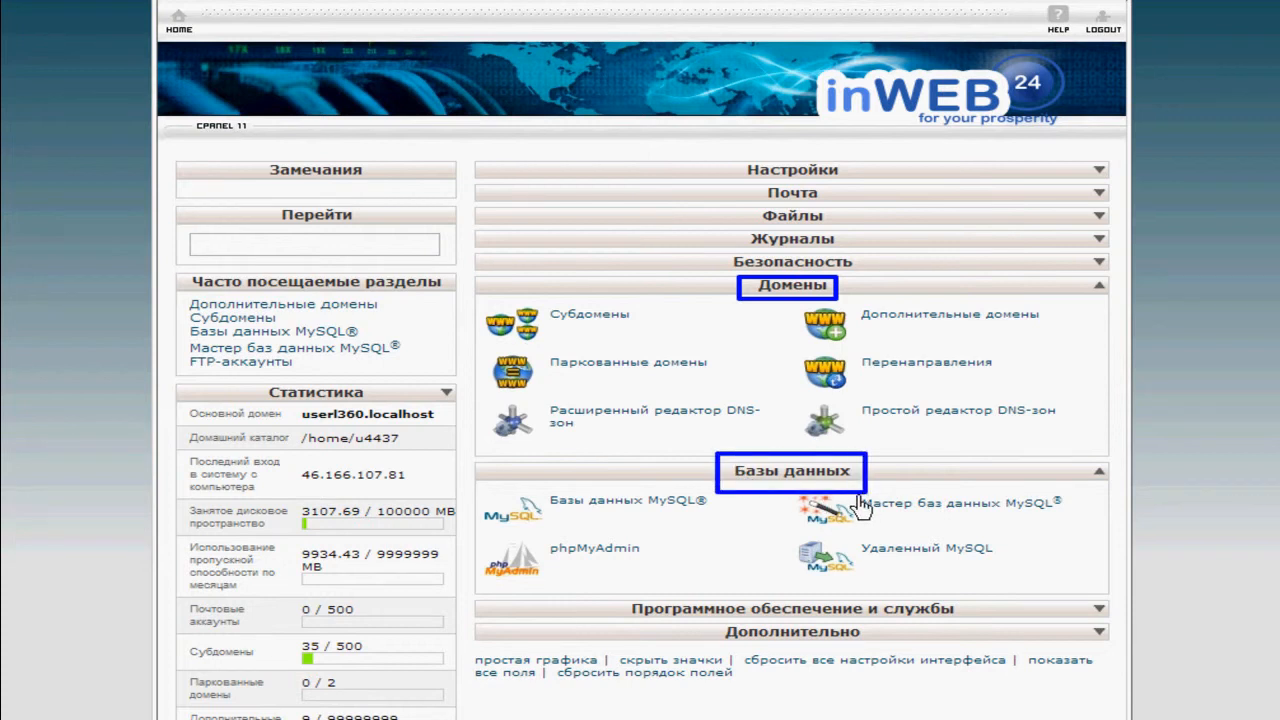
pyautogui.press('Escape')
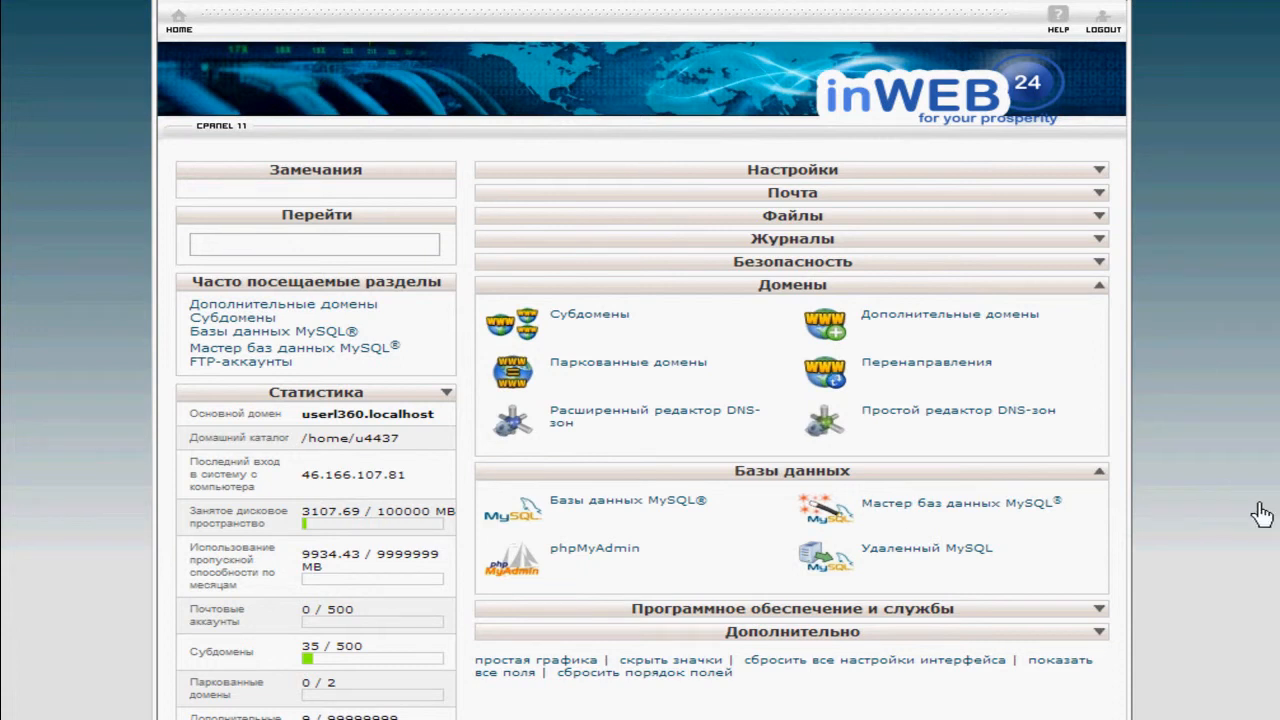
pyautogui.moveTo(840, 303); pyautogui.dragTo(1057, 334)
pyautogui.click(992, 320)
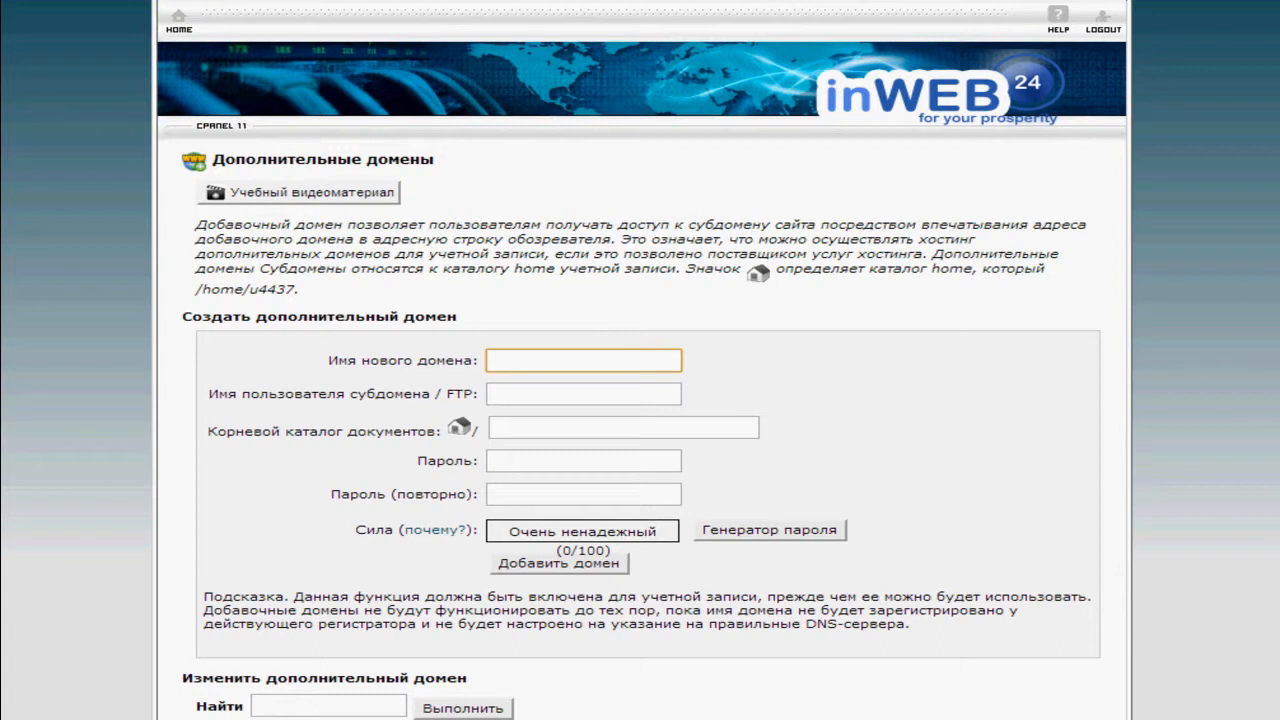
# Step: Enter vebinar.org as the addon domain, auto-filling user vebinar and root public_html/vebinar.org
pyautogui.click(632, 375)
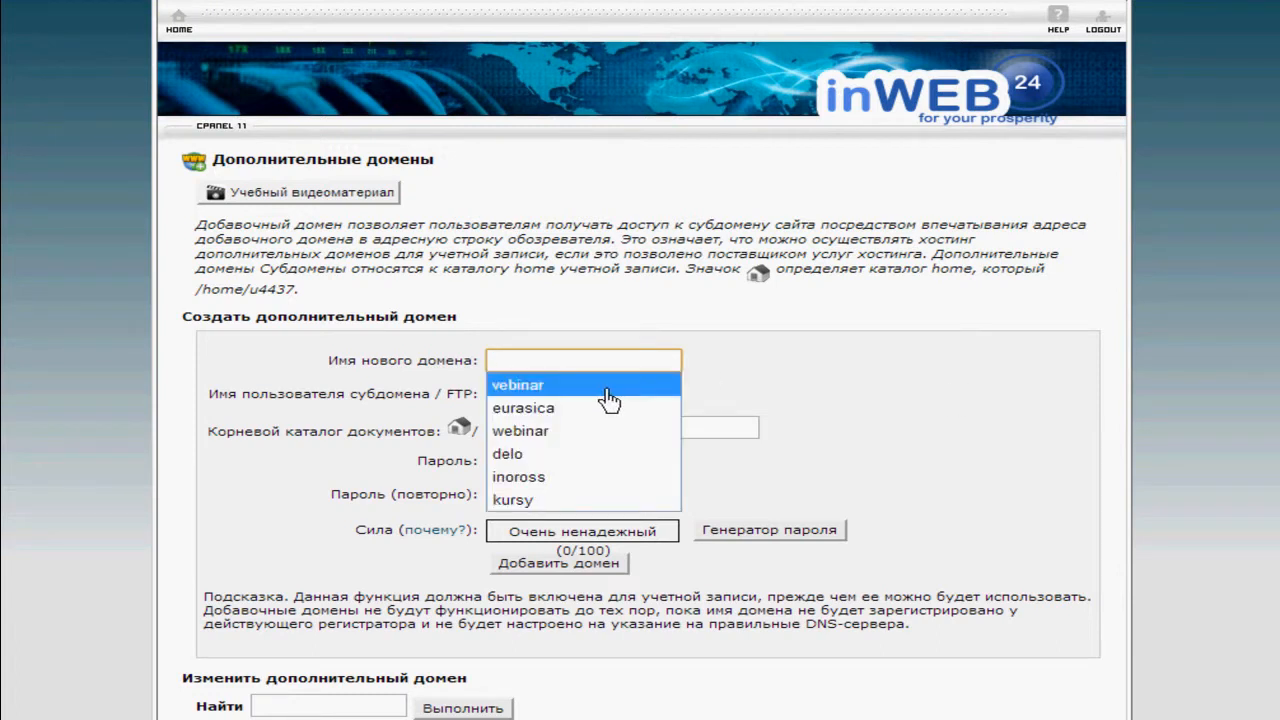
pyautogui.click(607, 396)
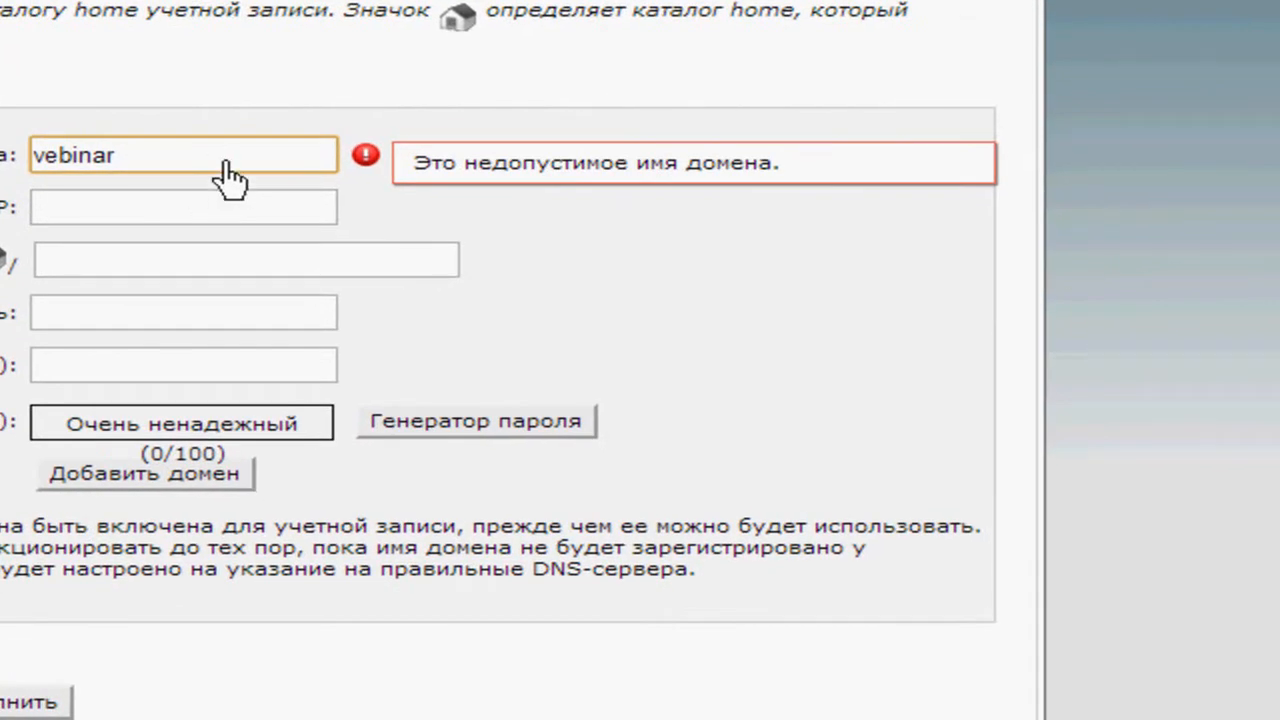
pyautogui.write('ющкп')
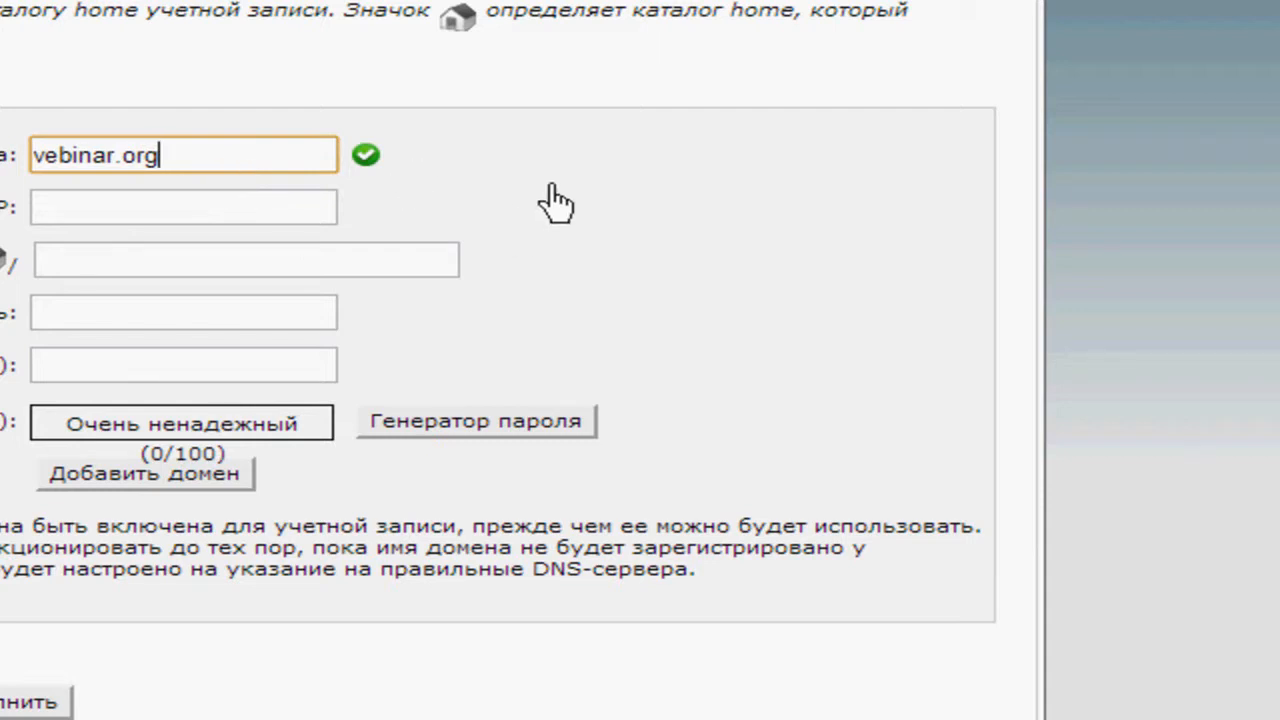
pyautogui.click(242, 222)
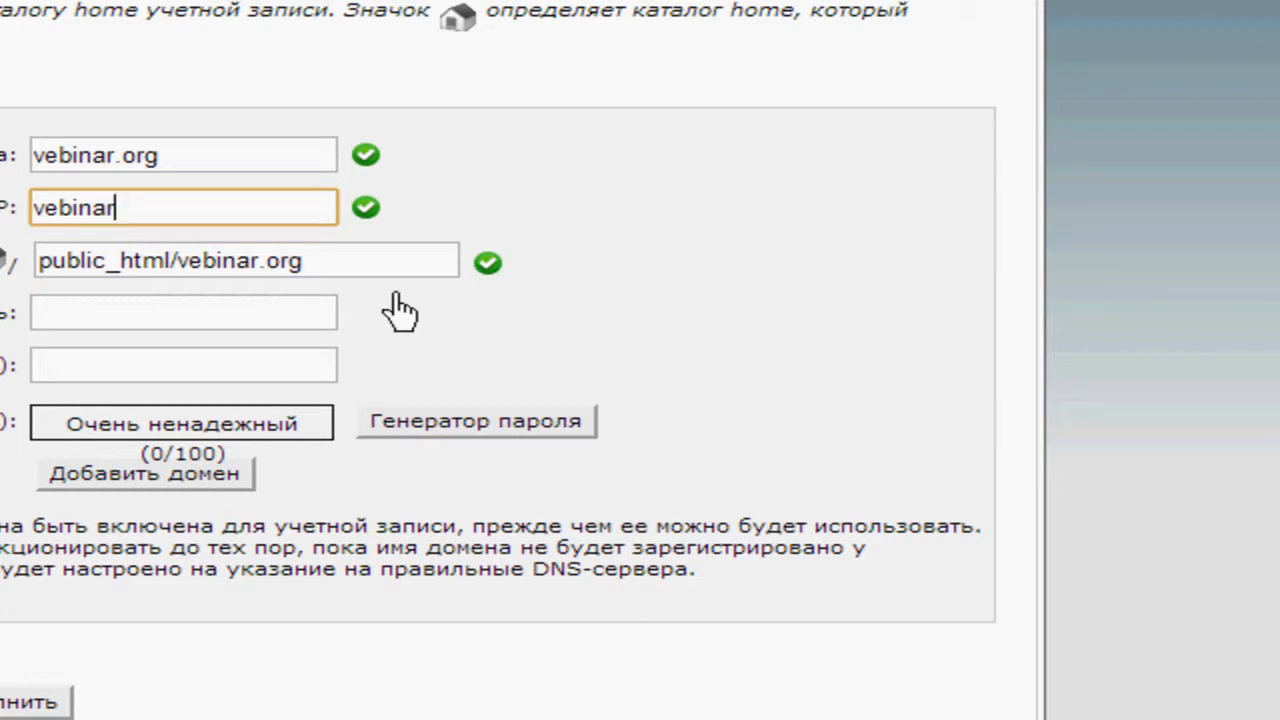
# Step: Set a very strong password for the addon domain and repeat it in the confirmation
pyautogui.click(253, 320)
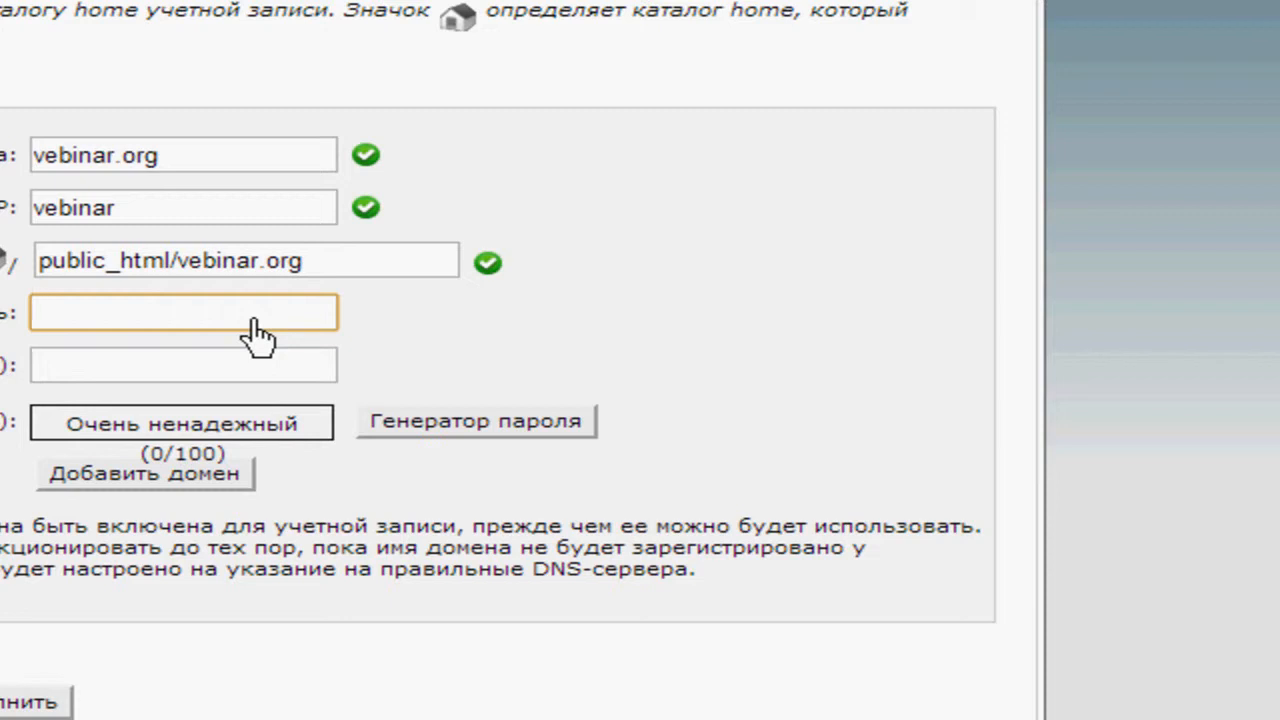
pyautogui.write('••••••••••')
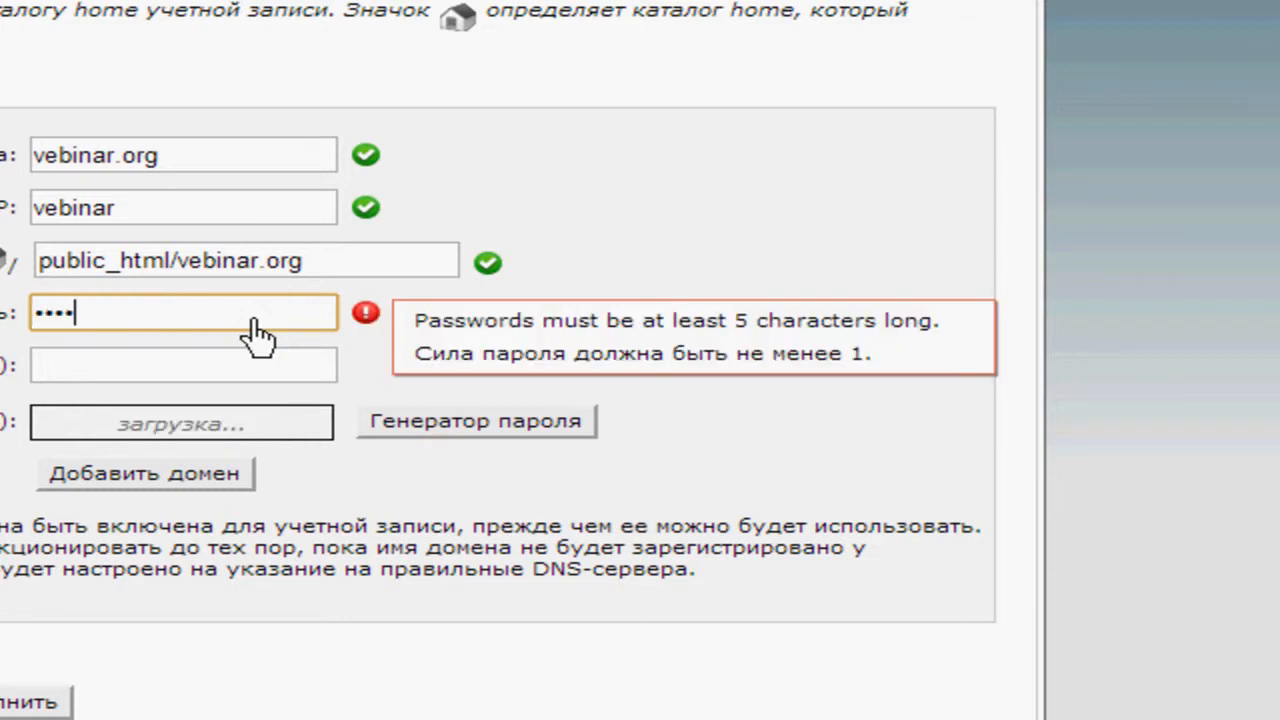
pyautogui.write('•••••')
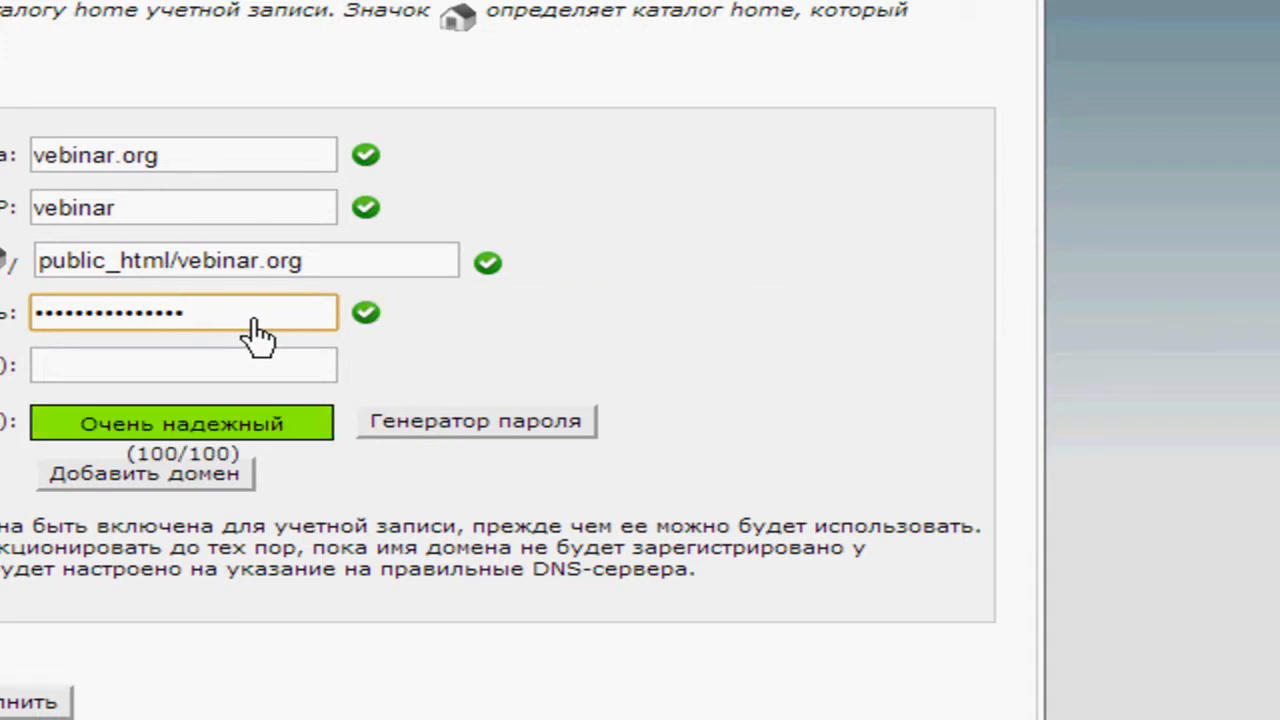
pyautogui.click(182, 364)
pyautogui.hotkey('ctrl', 'v')
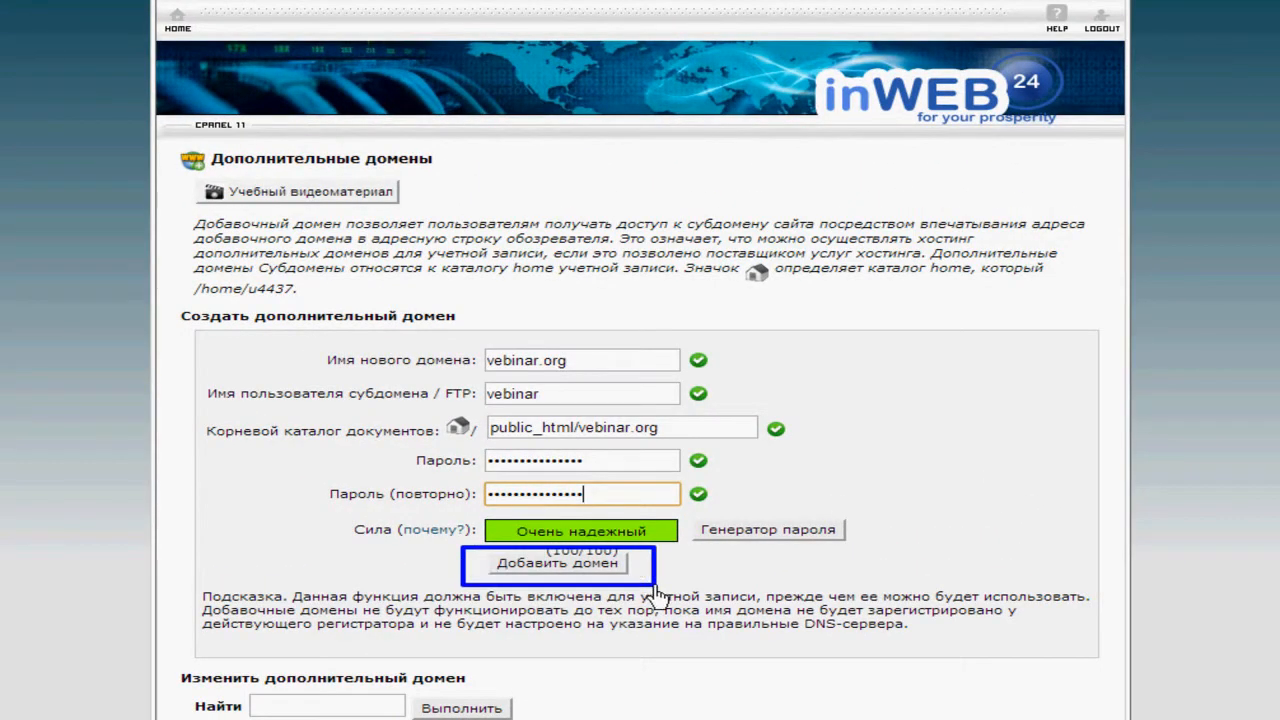
pyautogui.press('Escape')
# Step: Add the vebinar.org addon domain and return to the cPanel home page
pyautogui.click(604, 569)
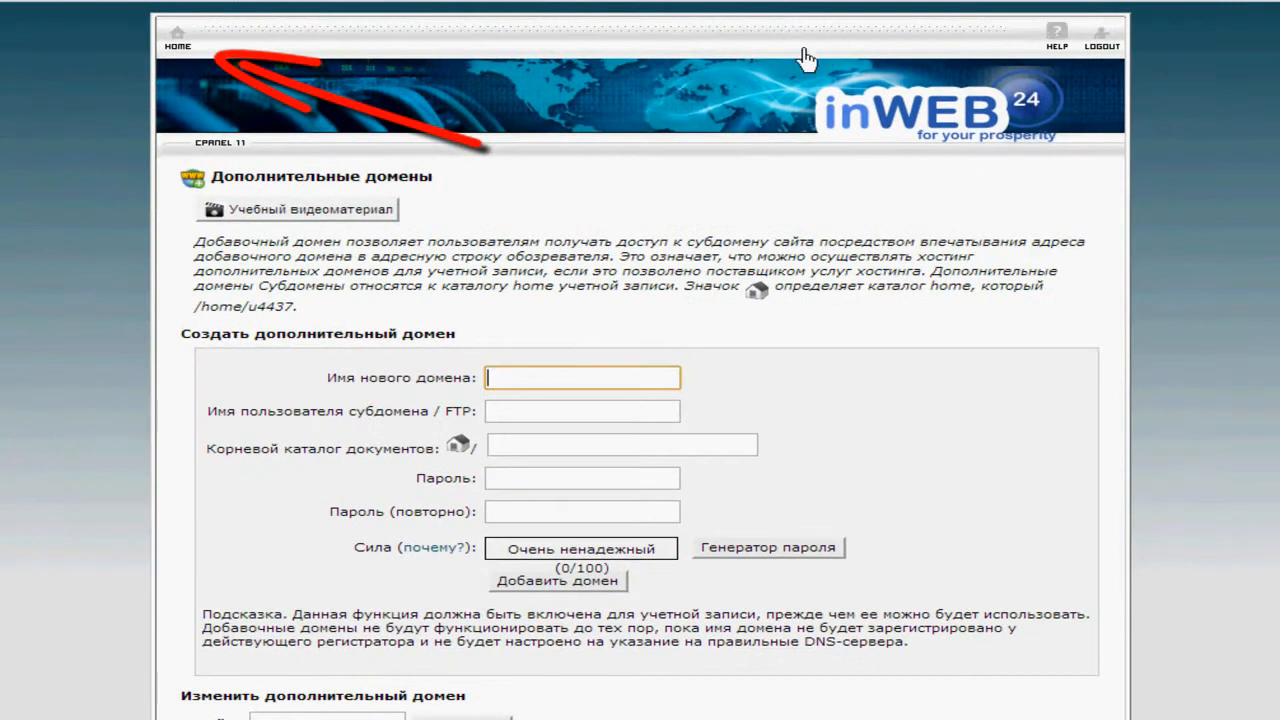
pyautogui.click(178, 40)
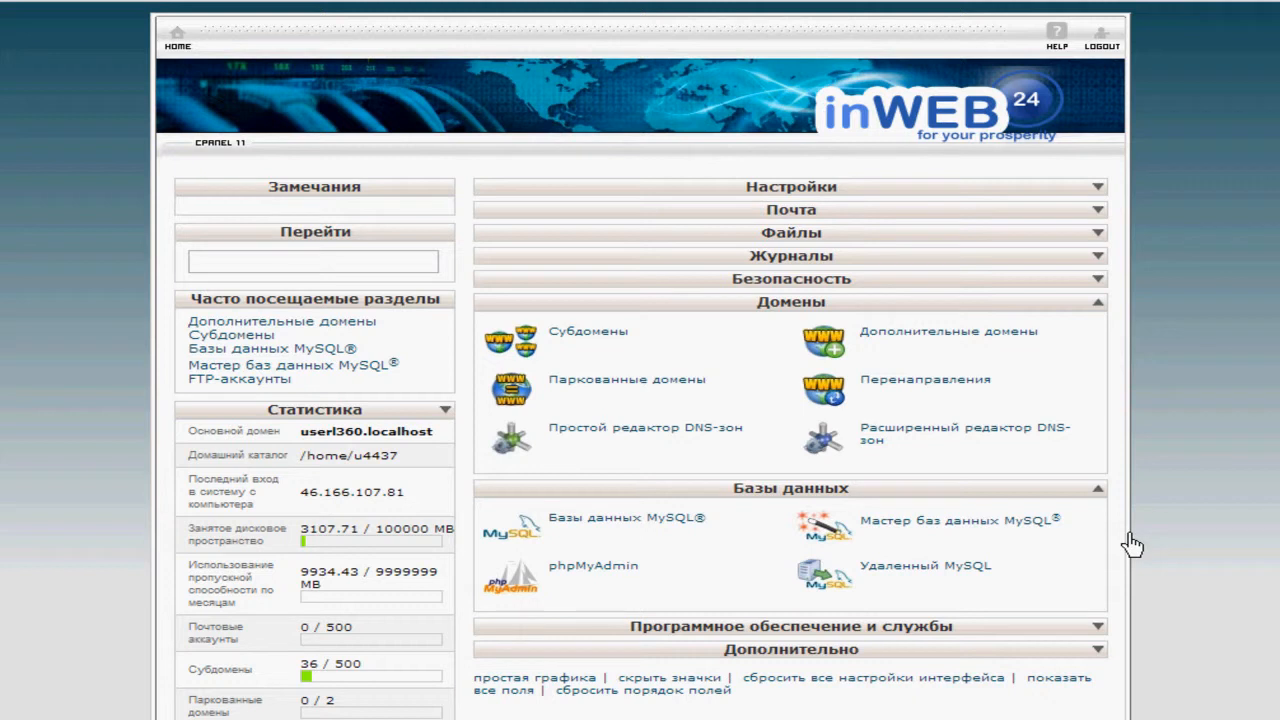
# Step: Start the MySQL Database Wizard and fill in the new database user's name
pyautogui.click(986, 524)
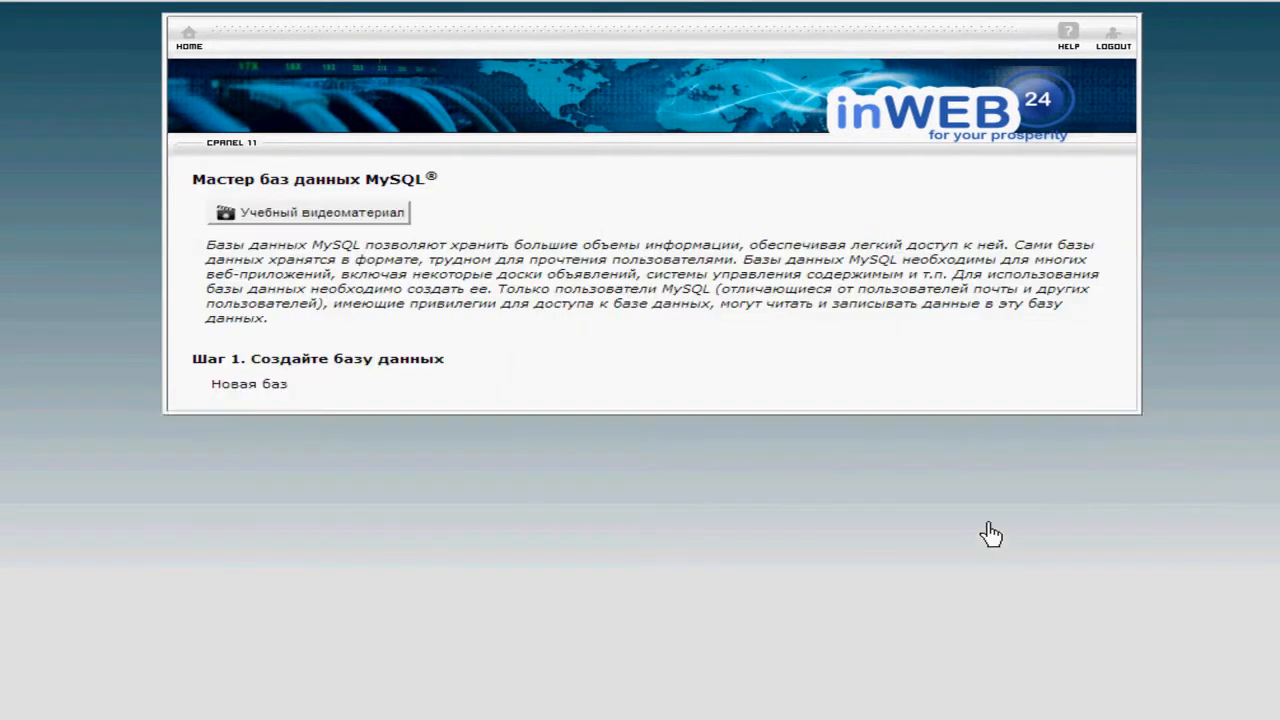
pyautogui.write('****')
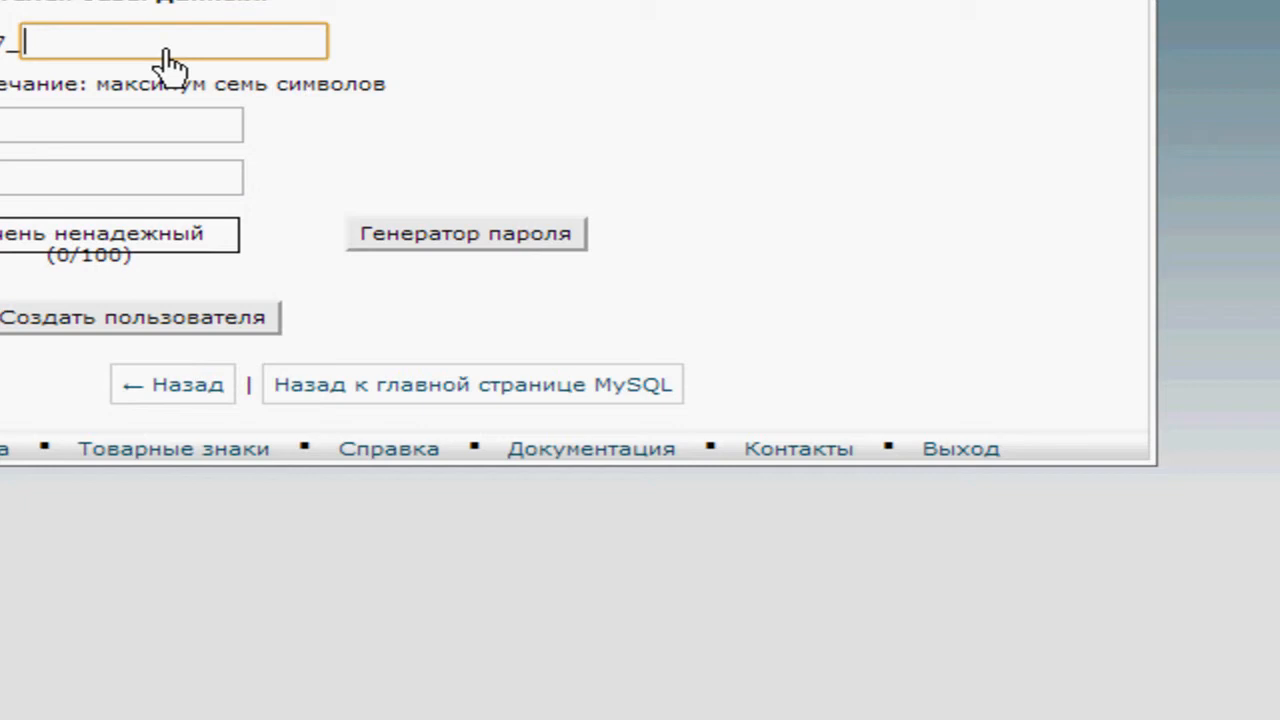
pyautogui.write('v')
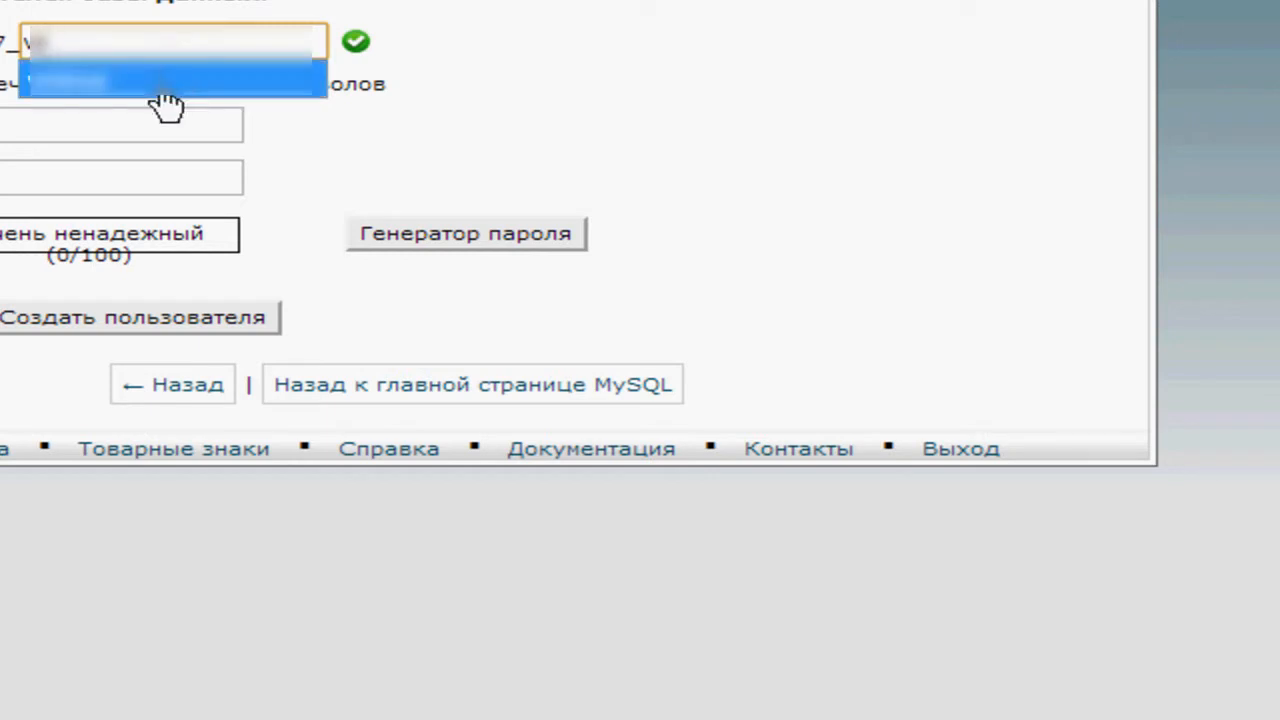
pyautogui.click(160, 90)
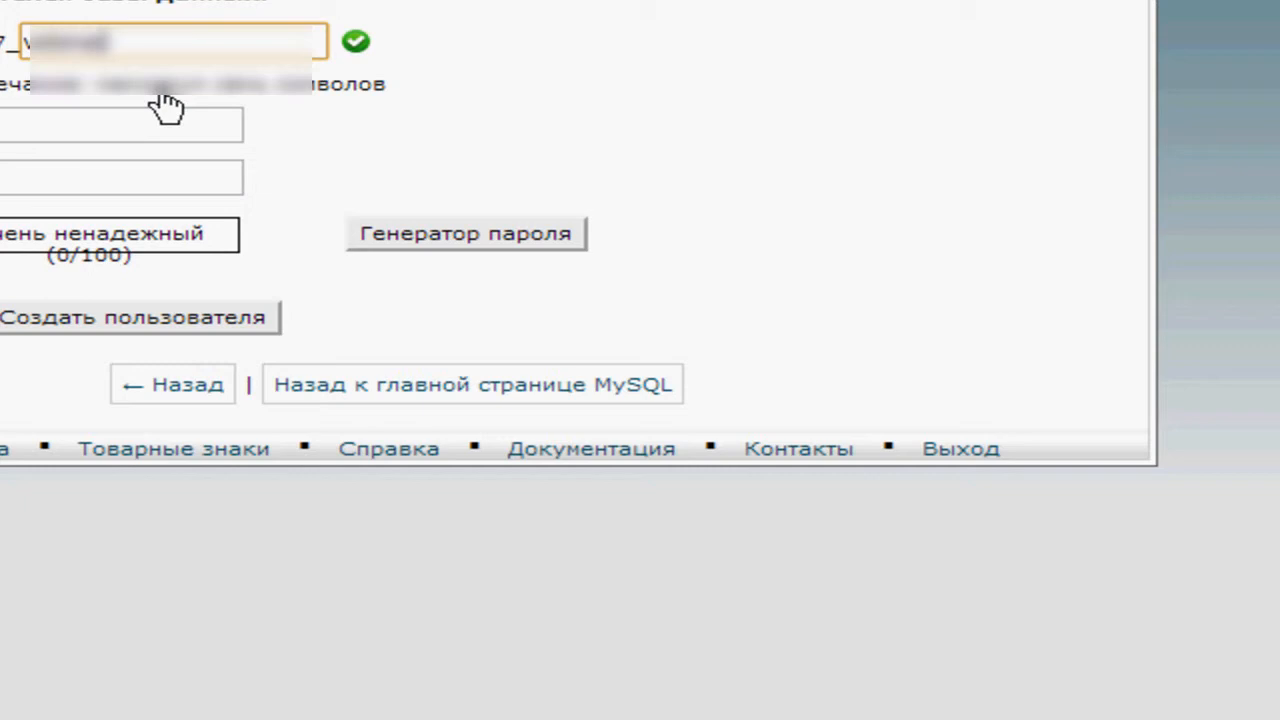
# Step: Give the database user a very strong password (100/100) and confirm it
pyautogui.click(125, 135)
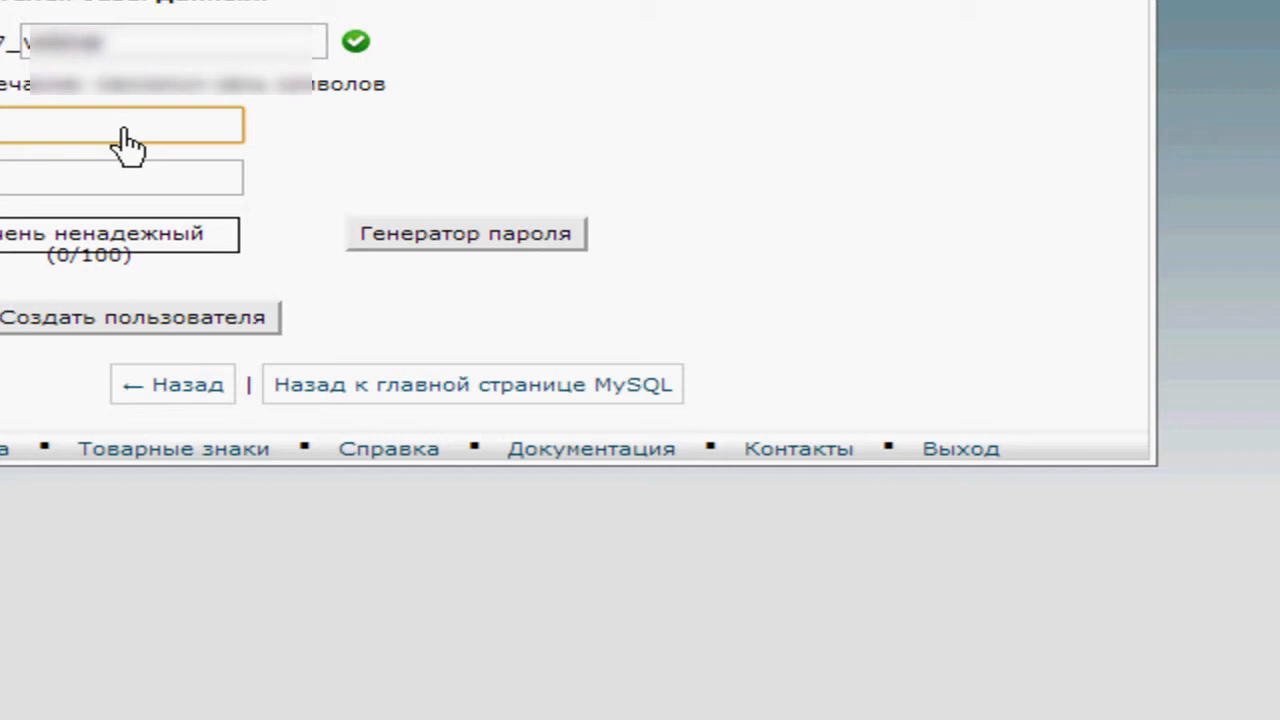
pyautogui.write('***')
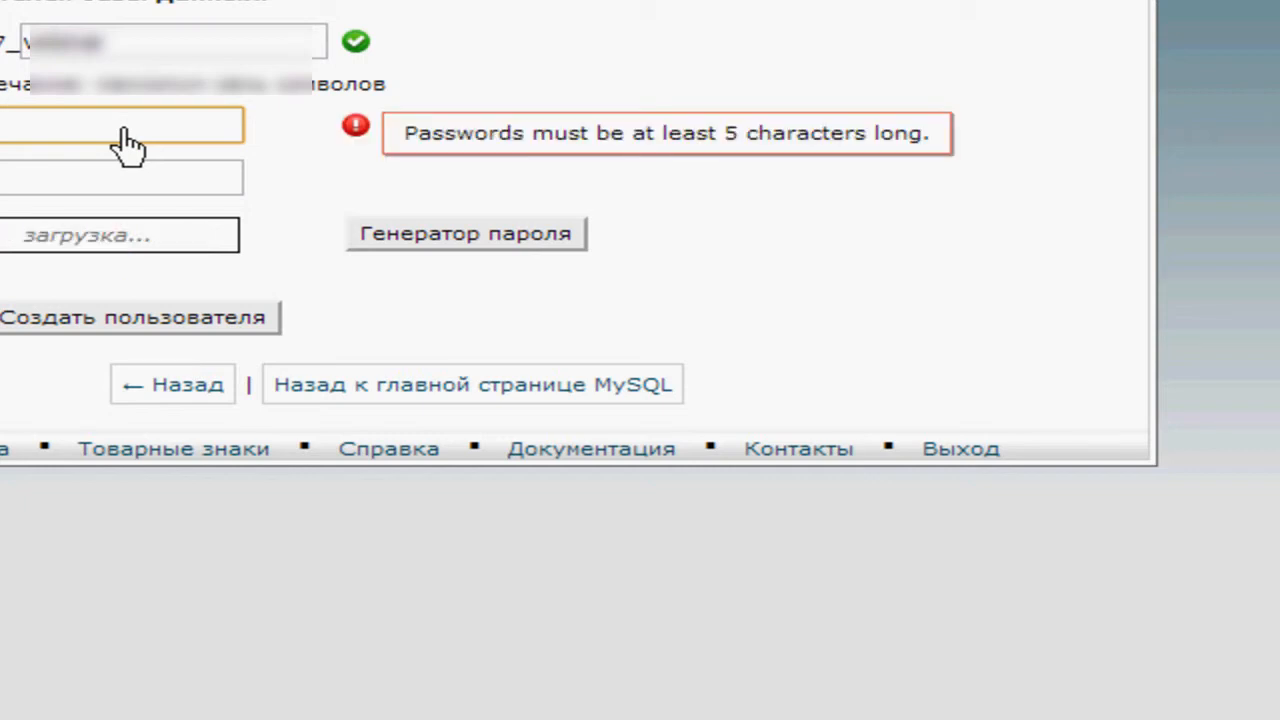
pyautogui.write('********')
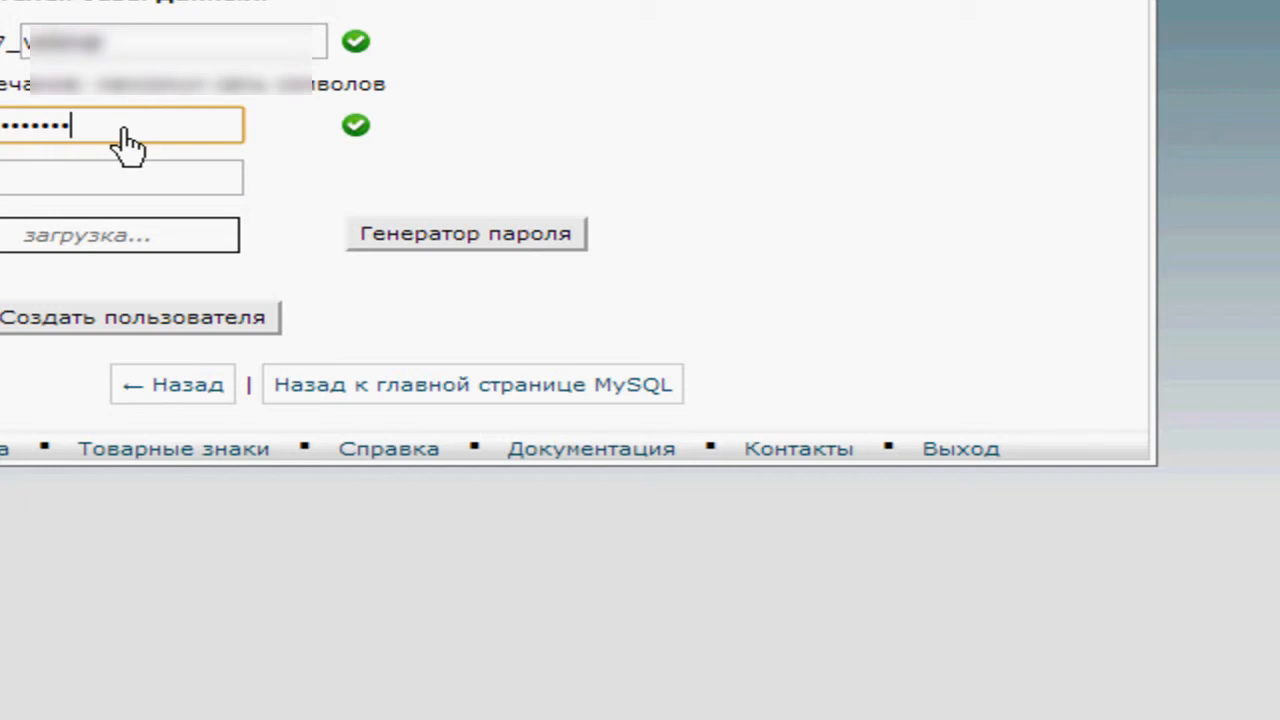
pyautogui.press('BackSpace')
pyautogui.press('BackSpace')
pyautogui.press('BackSpace')
pyautogui.press('BackSpace')
pyautogui.press('BackSpace')
pyautogui.press('BackSpace')
pyautogui.press('BackSpace')
pyautogui.press('BackSpace')
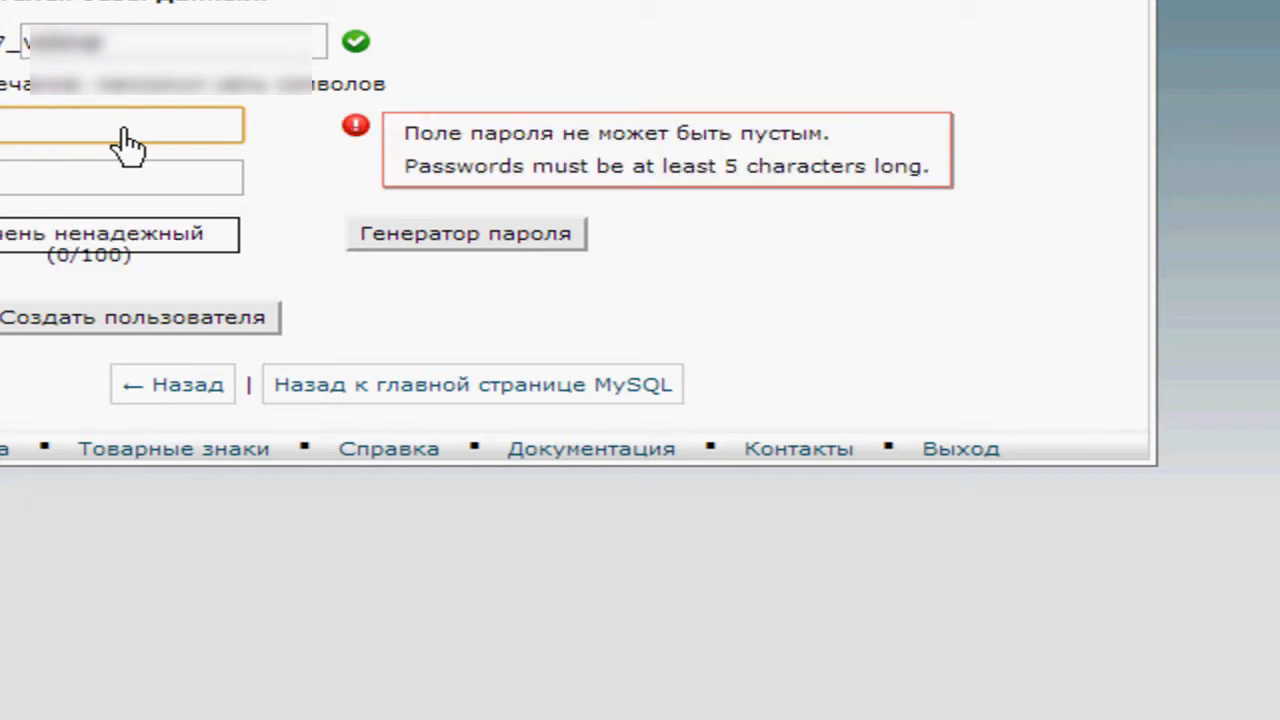
pyautogui.write('*******')
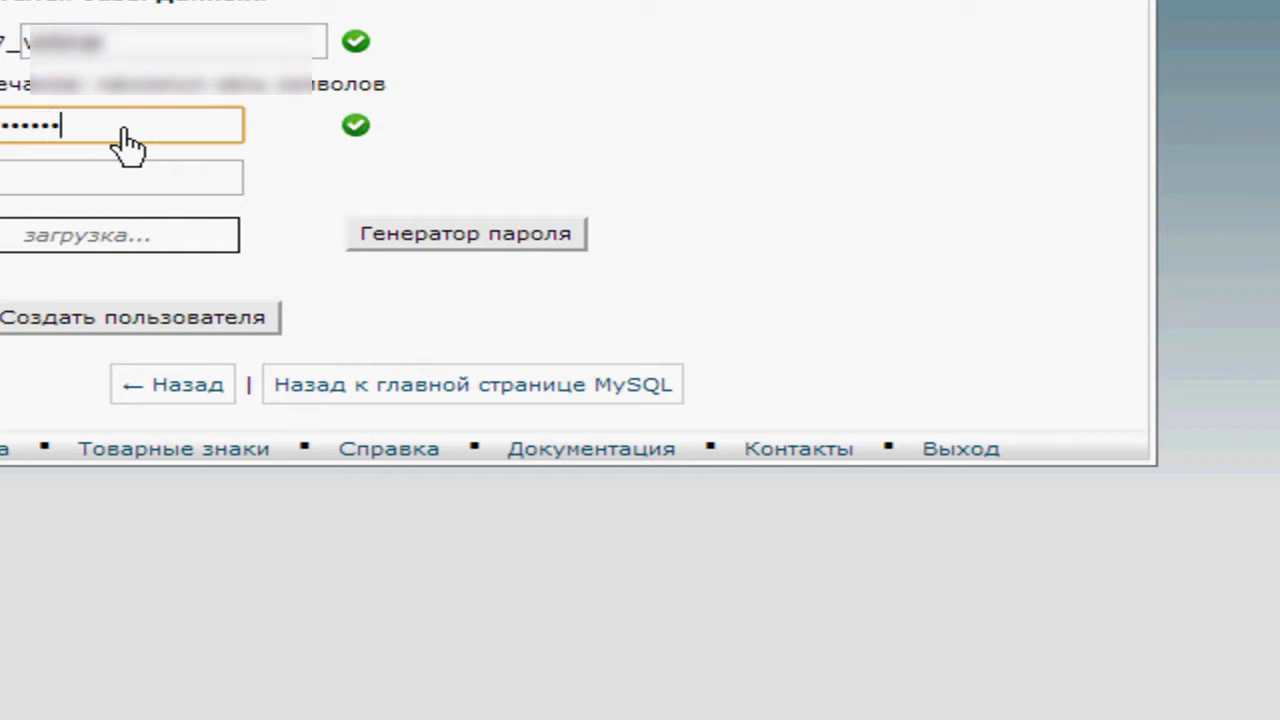
pyautogui.write('***')
pyautogui.click(141, 190)
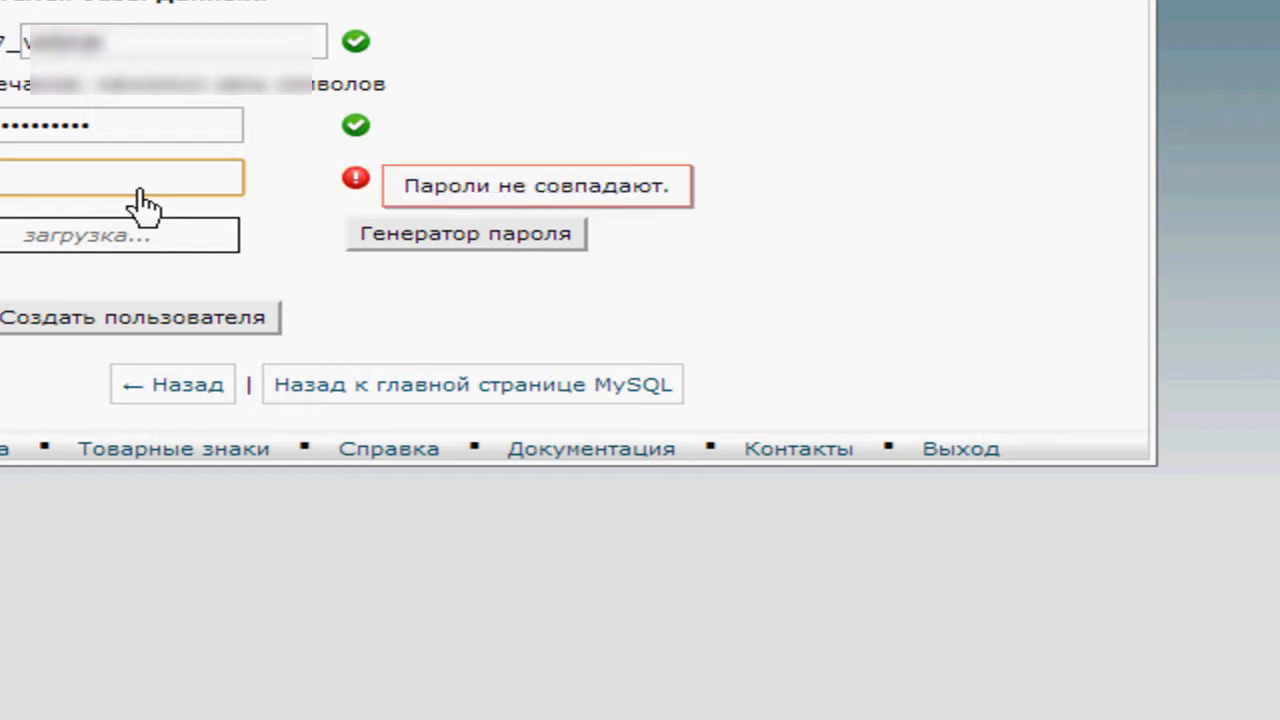
pyautogui.write('**********')
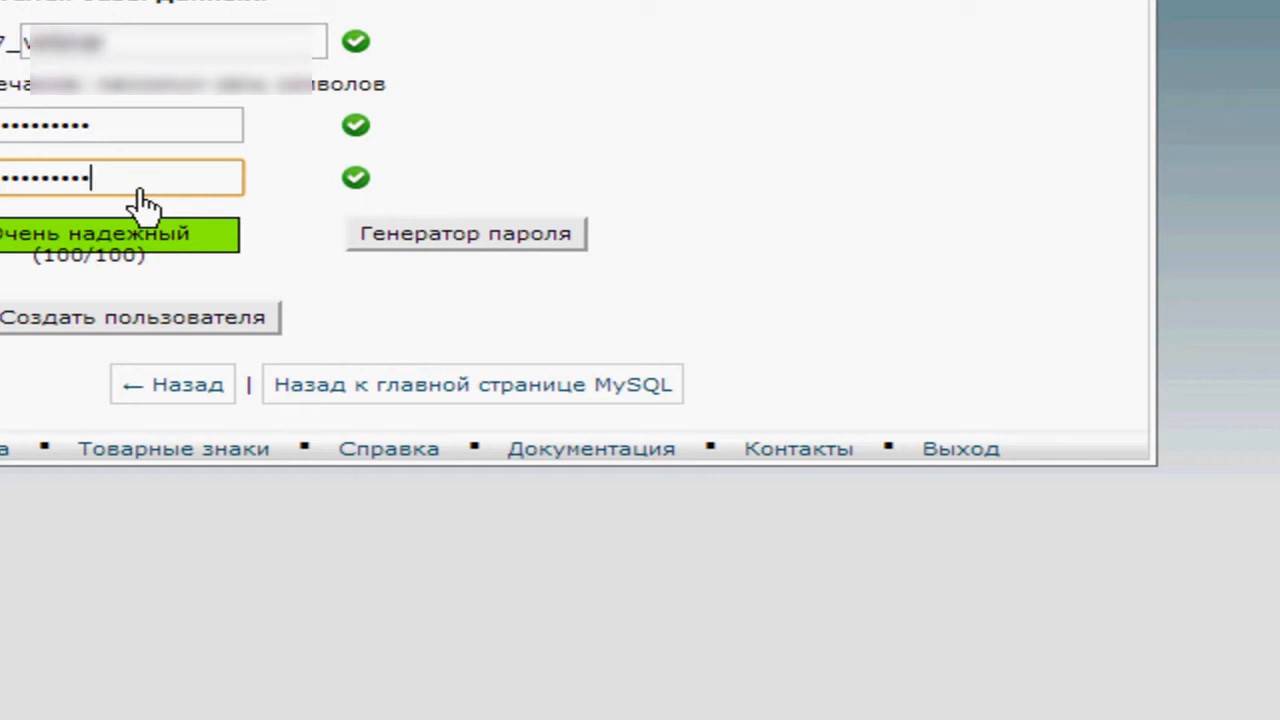
# Step: Create the database user, grant it ALL PRIVILEGES, and finish the MySQL wizard
pyautogui.click(207, 328)
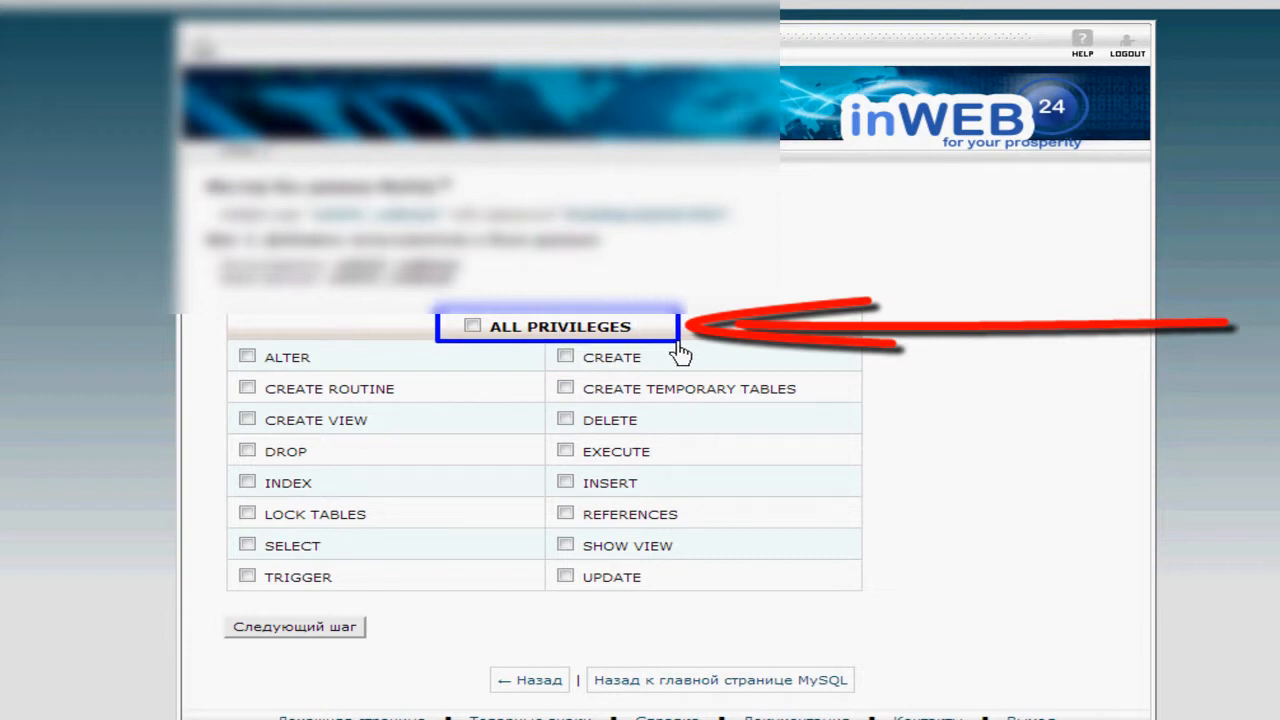
pyautogui.click(472, 327)
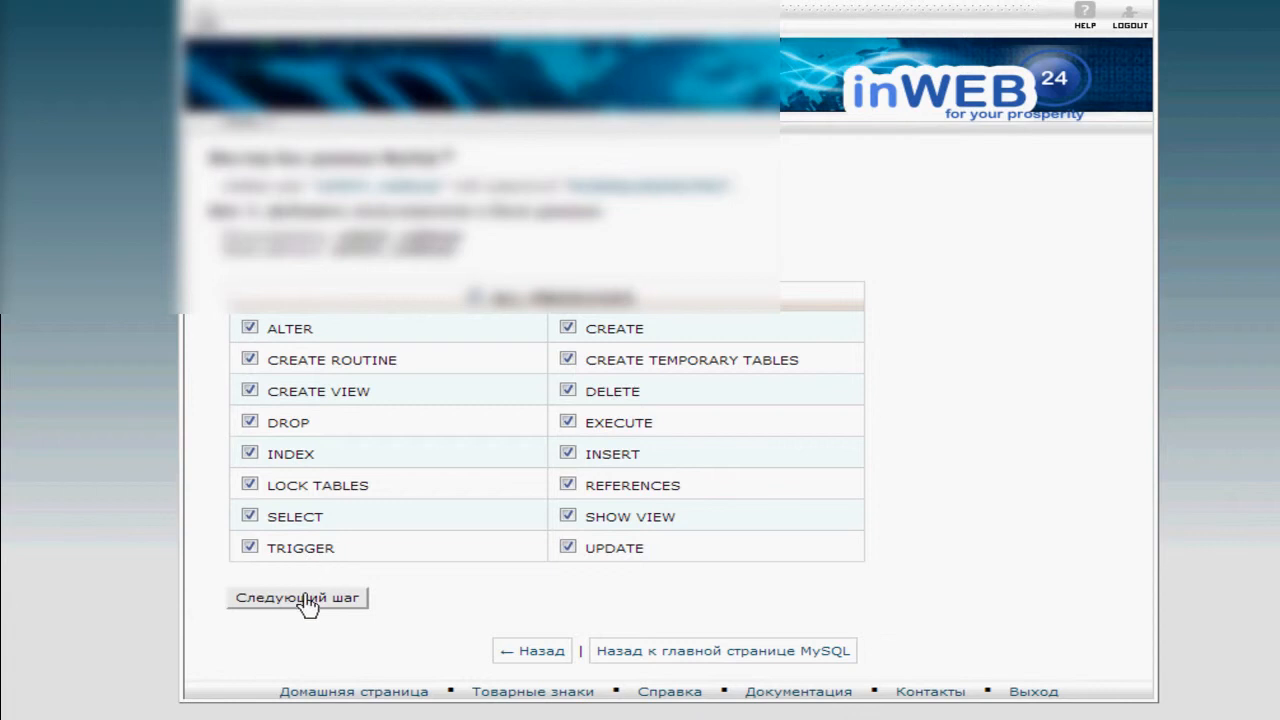
pyautogui.click(300, 600)
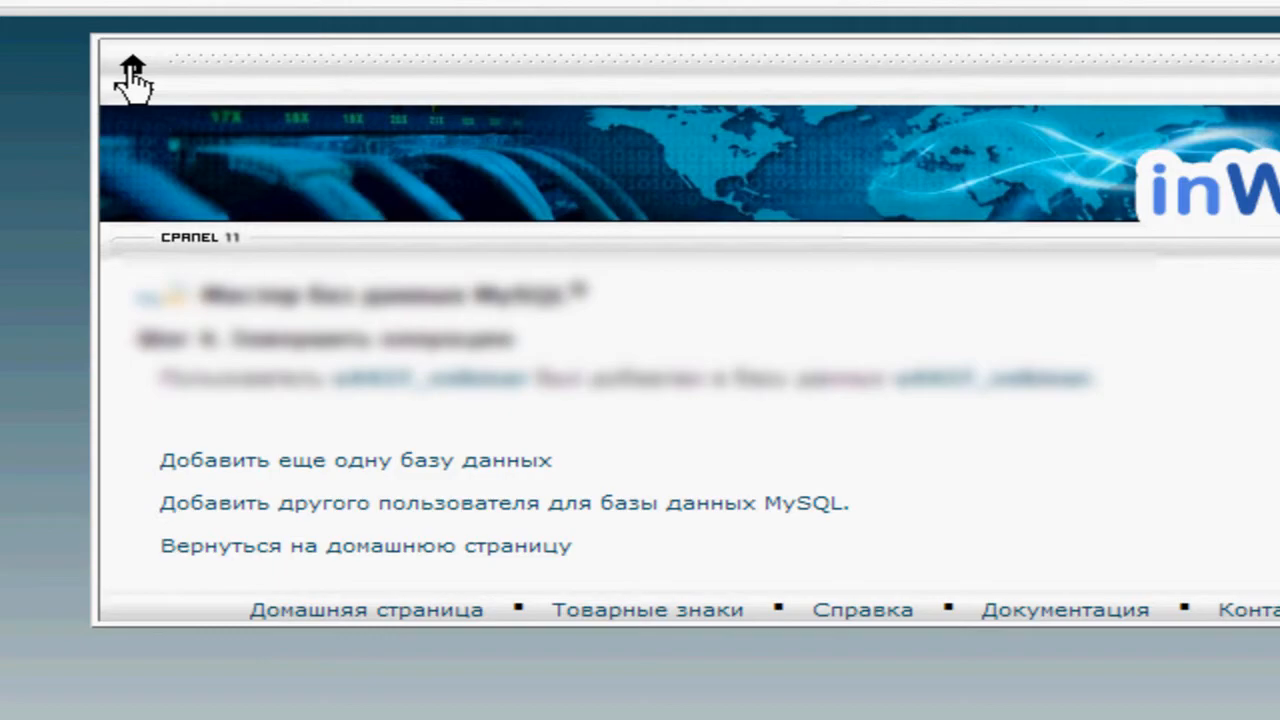
# Step: Open vebinar.org's /public_html/vebinar.org document root from the Addon Domains list
pyautogui.click(133, 78)
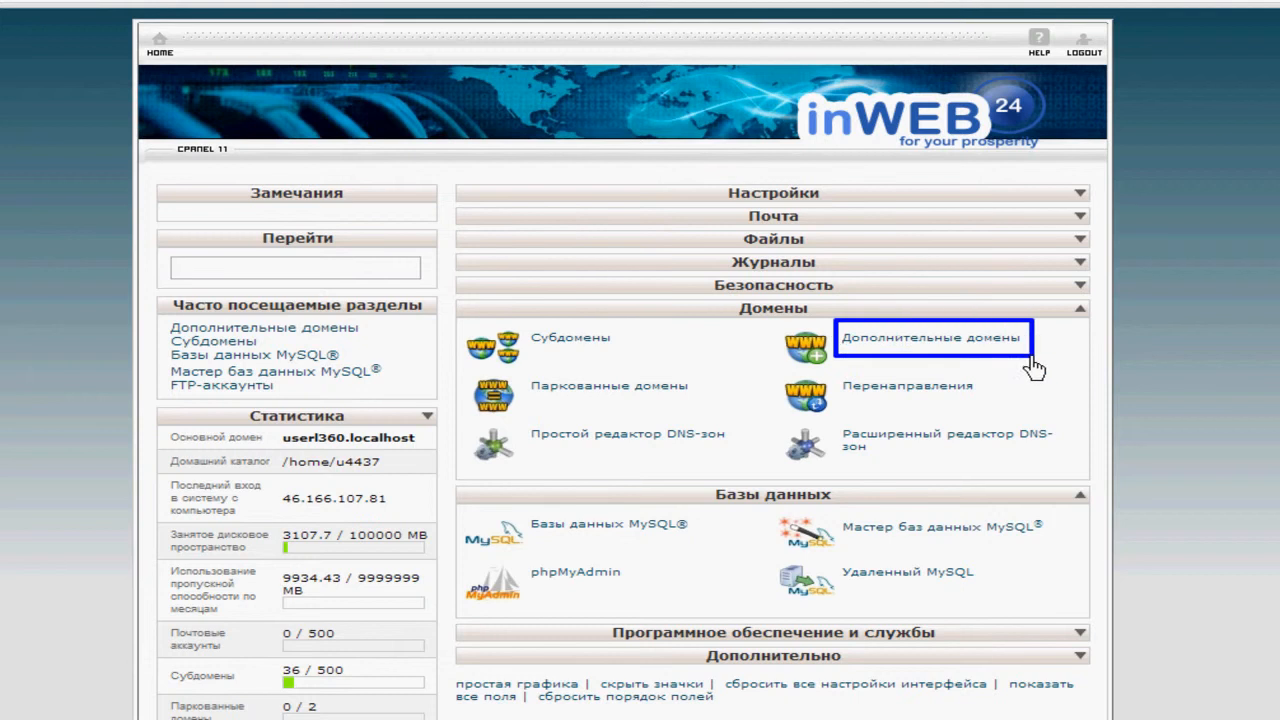
pyautogui.click(965, 341)
pyautogui.scroll(-6, 640, 400)
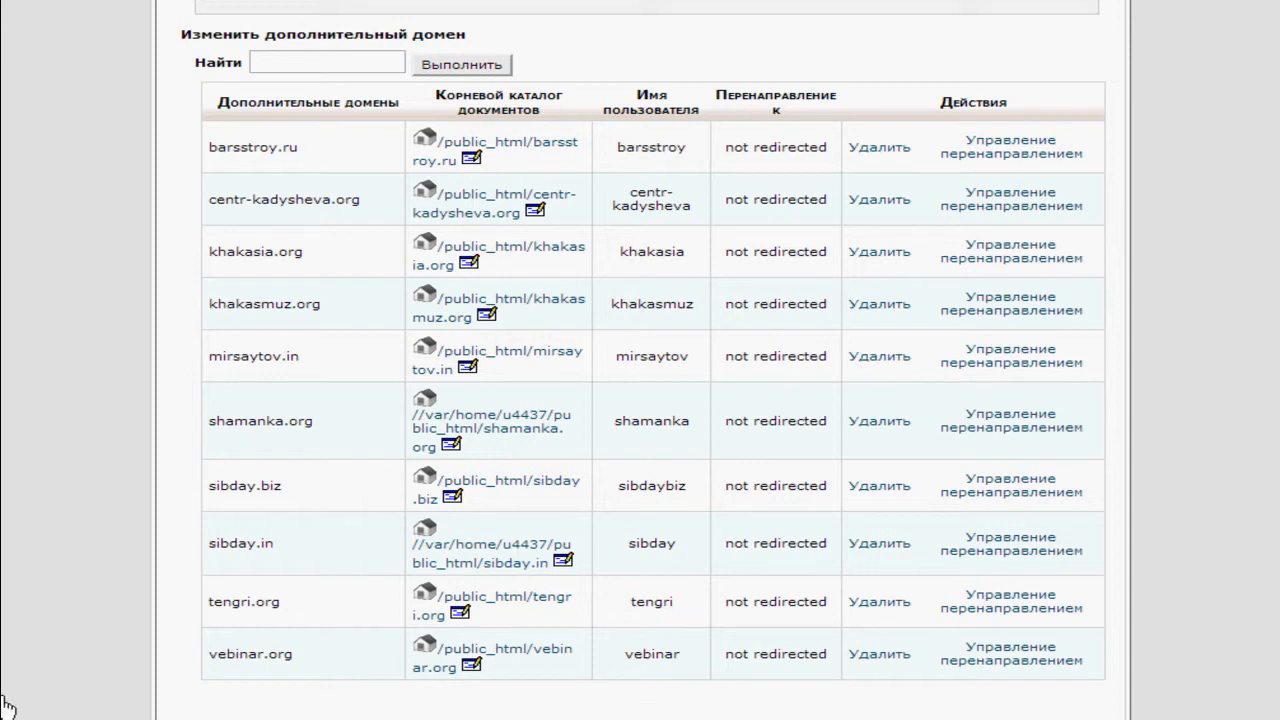
pyautogui.moveTo(84, 632)
pyautogui.mouseDown()
pyautogui.moveTo(103, 650)
pyautogui.moveTo(350, 690)
pyautogui.moveTo(1146, 694)
pyautogui.mouseUp()
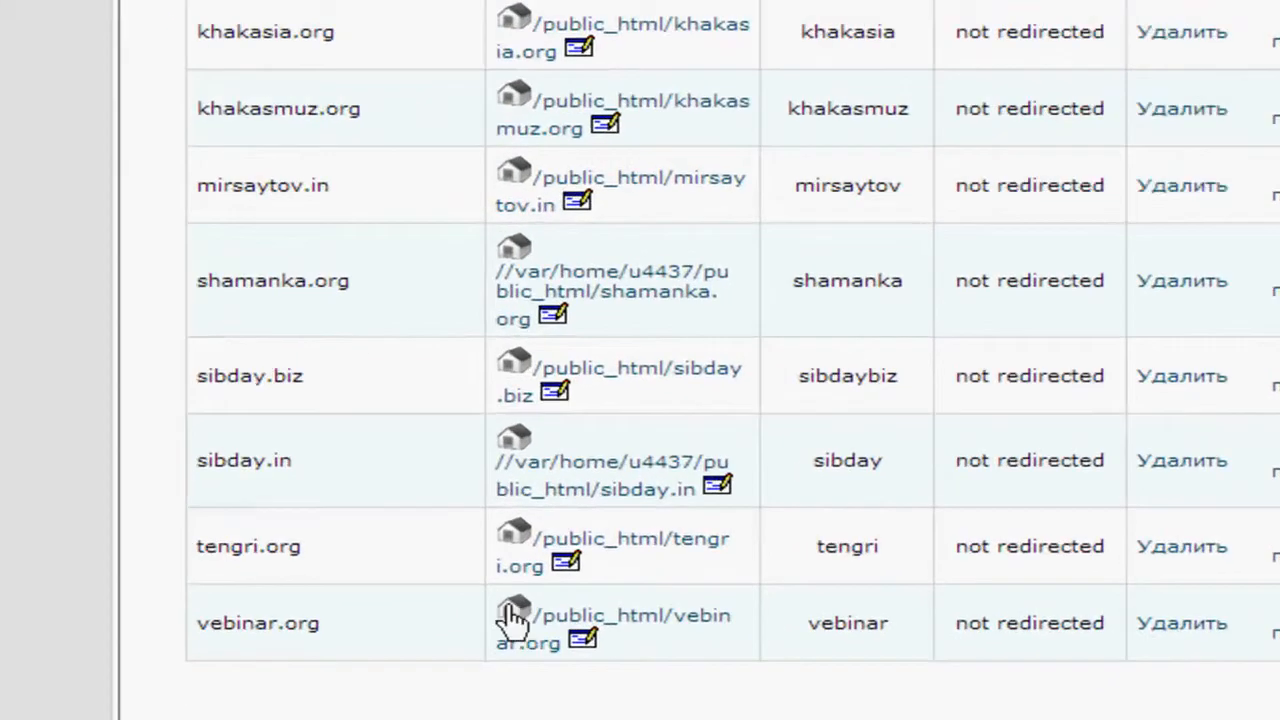
pyautogui.moveTo(408, 627); pyautogui.dragTo(609, 680)
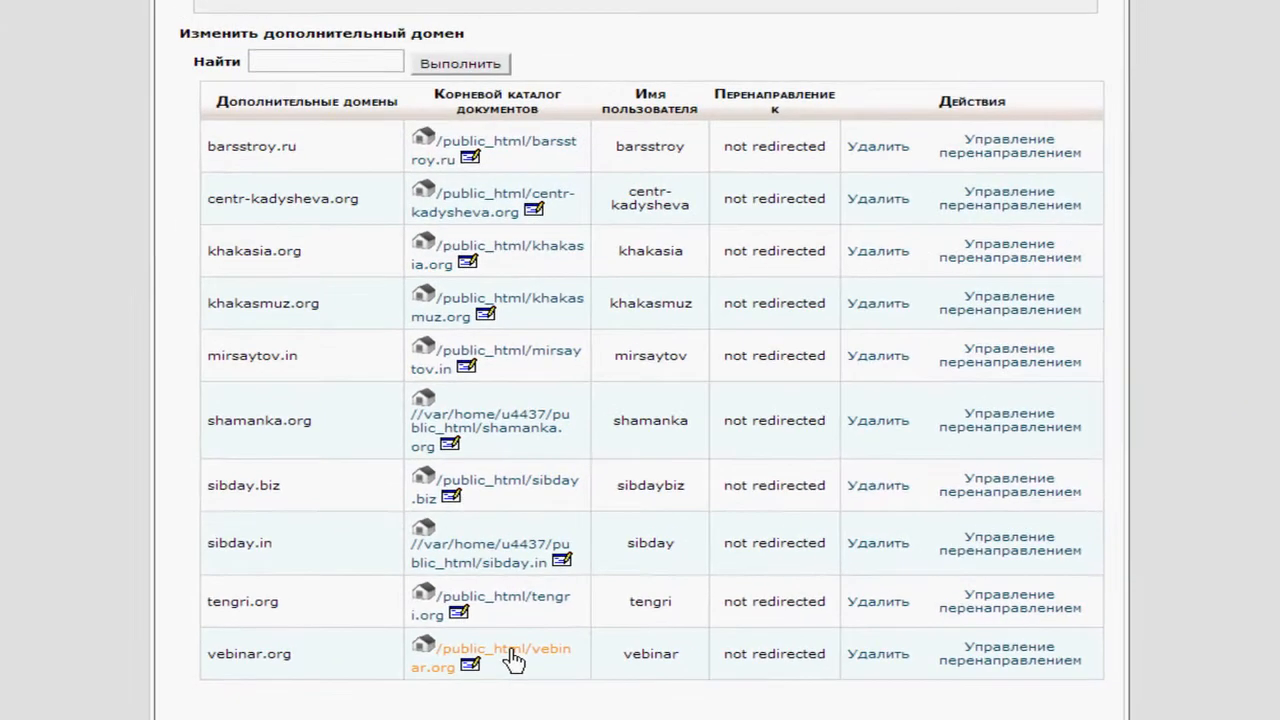
pyautogui.click(513, 660)
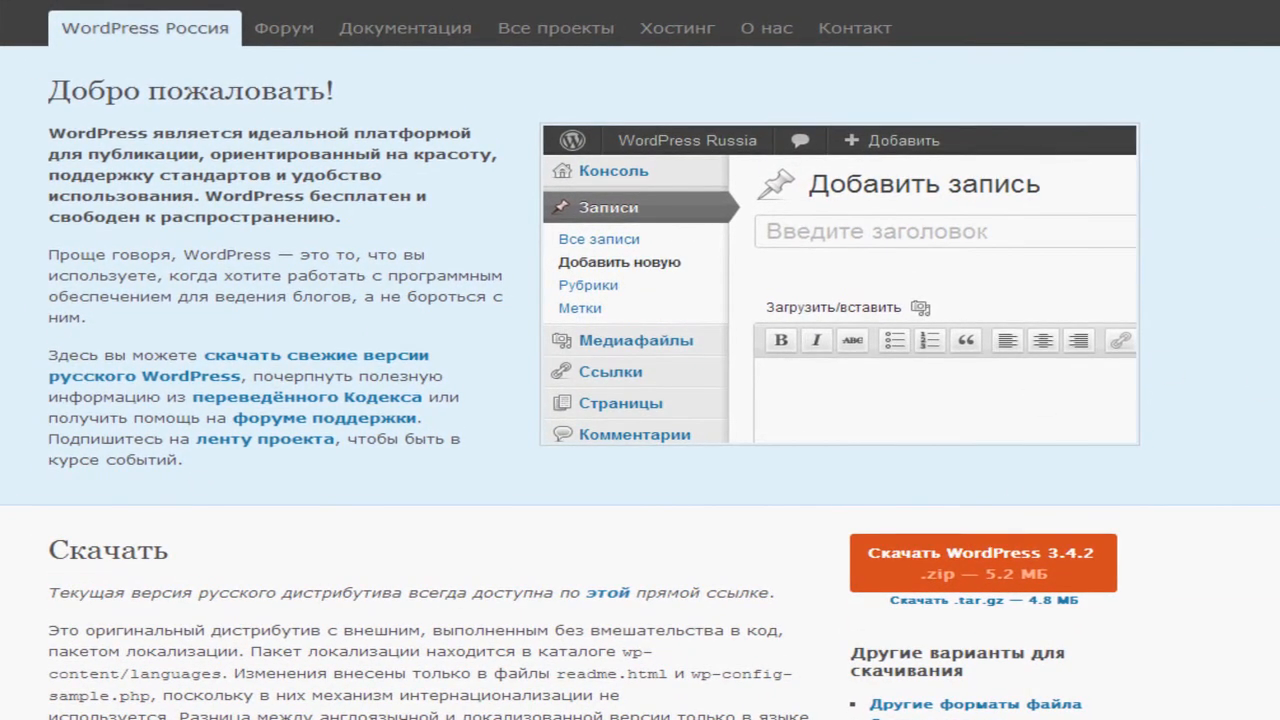
# Step: Download the WordPress 3.4.2 Russian .zip archive from ru.wordpress.org
pyautogui.moveTo(824, 523)
pyautogui.mouseDown()
pyautogui.moveTo(1150, 627)
pyautogui.moveTo(1139, 615)
pyautogui.mouseUp()
pyautogui.click(963, 566)
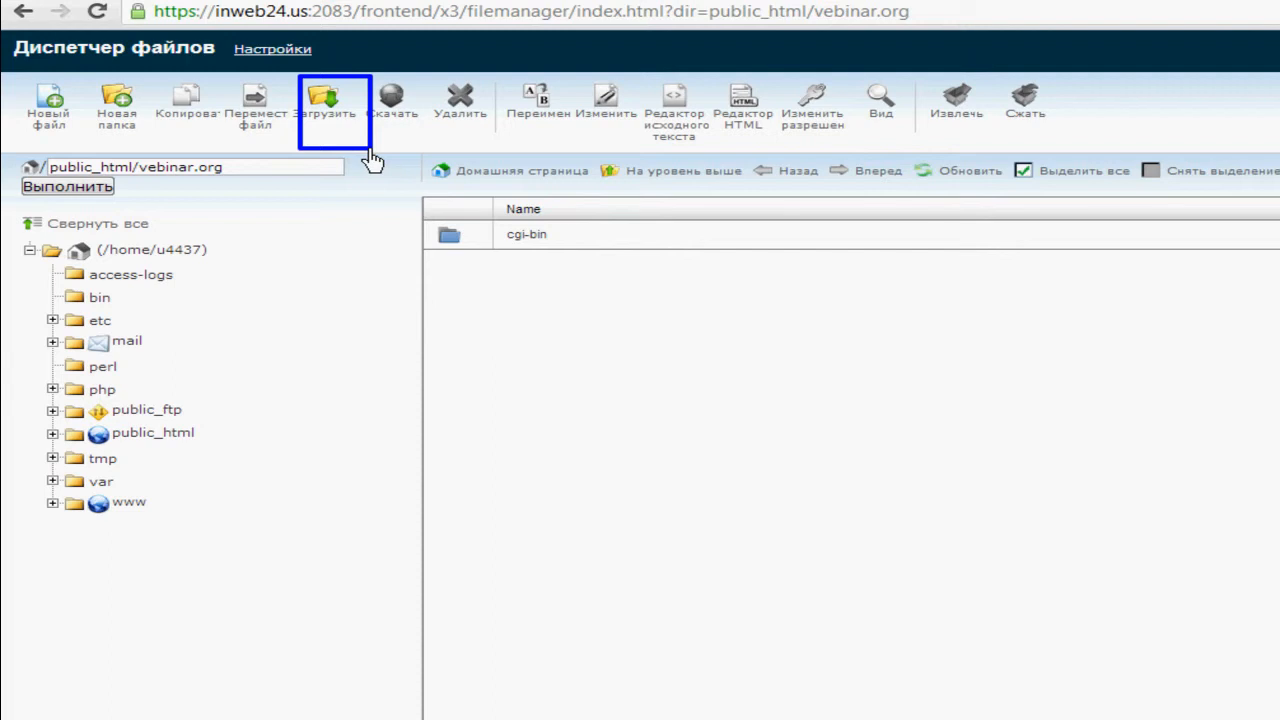
# Step: Upload wordpress-3.4.2-ru_RU.zip from the Downloads folder into public_html/vebinar.org
pyautogui.click(340, 113)
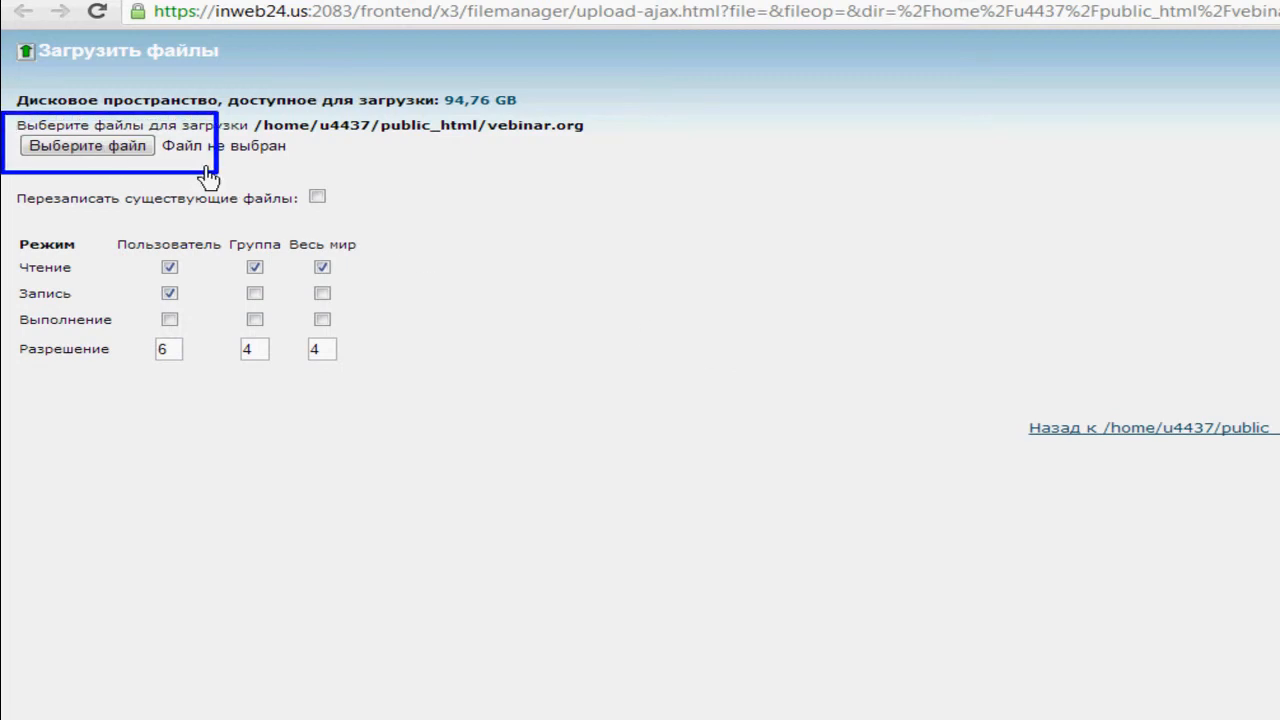
pyautogui.click(117, 148)
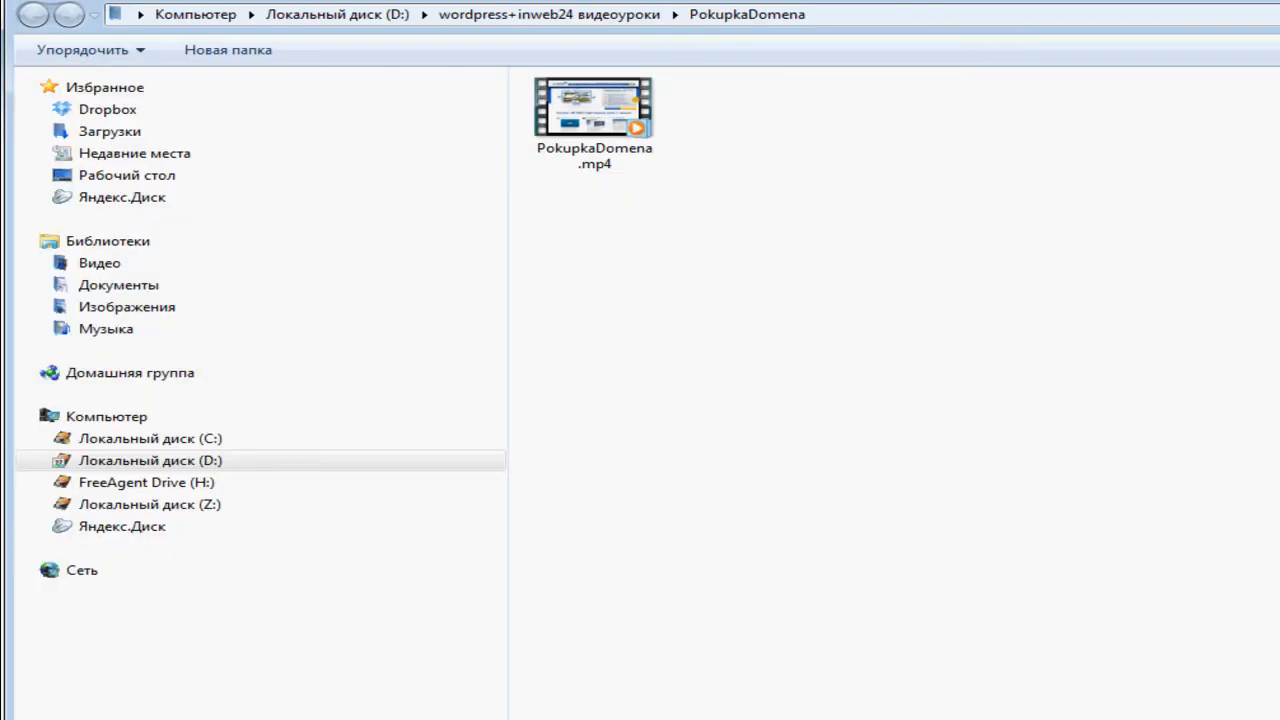
pyautogui.click(236, 440)
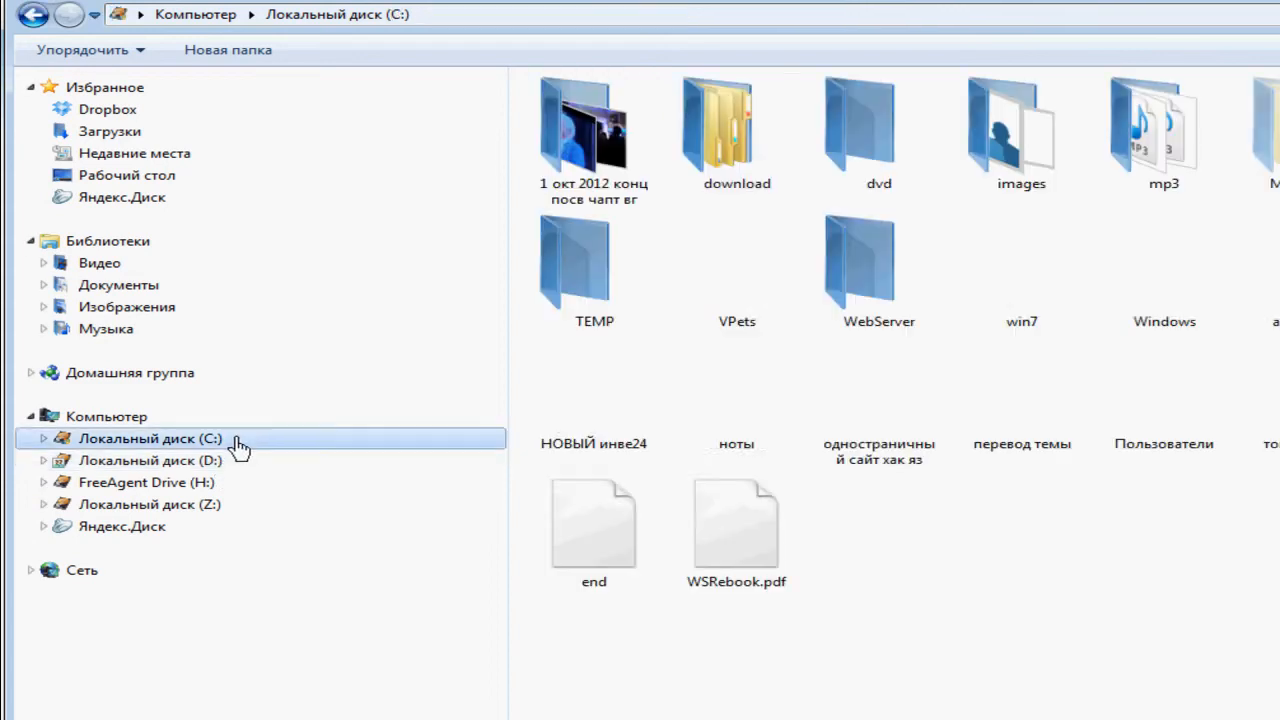
pyautogui.doubleClick(1200, 428)
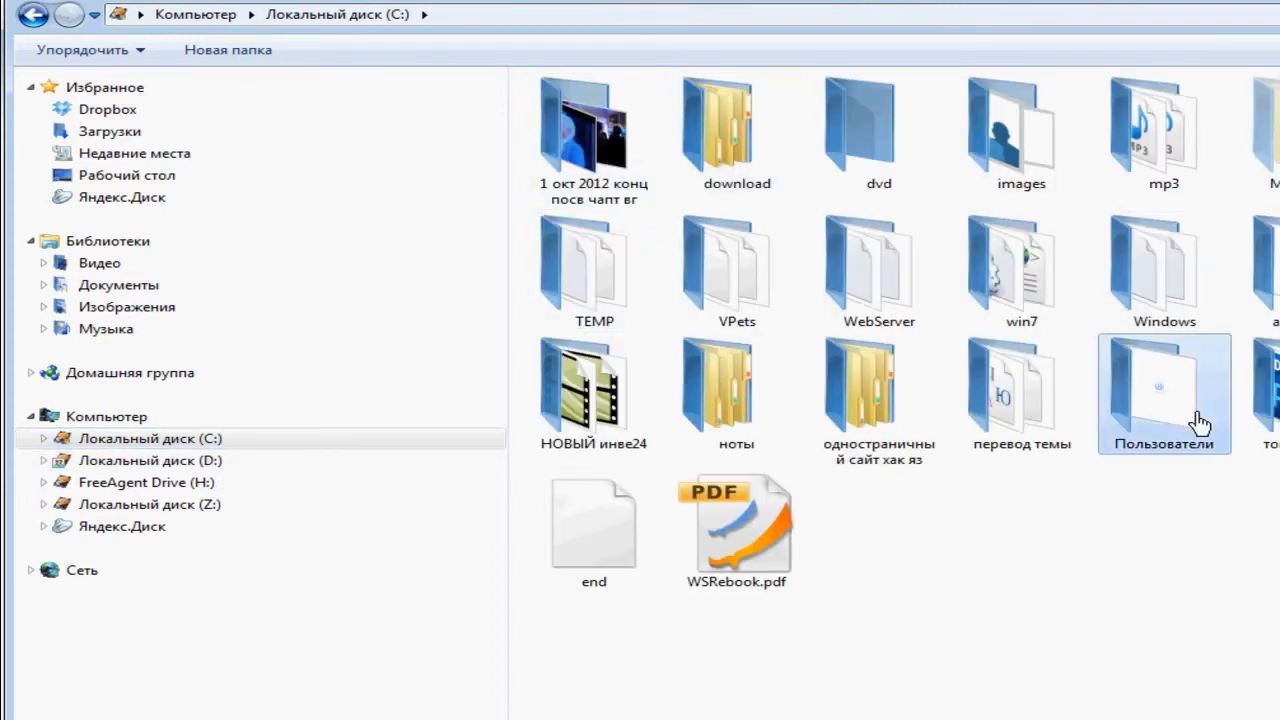
pyautogui.doubleClick(565, 106)
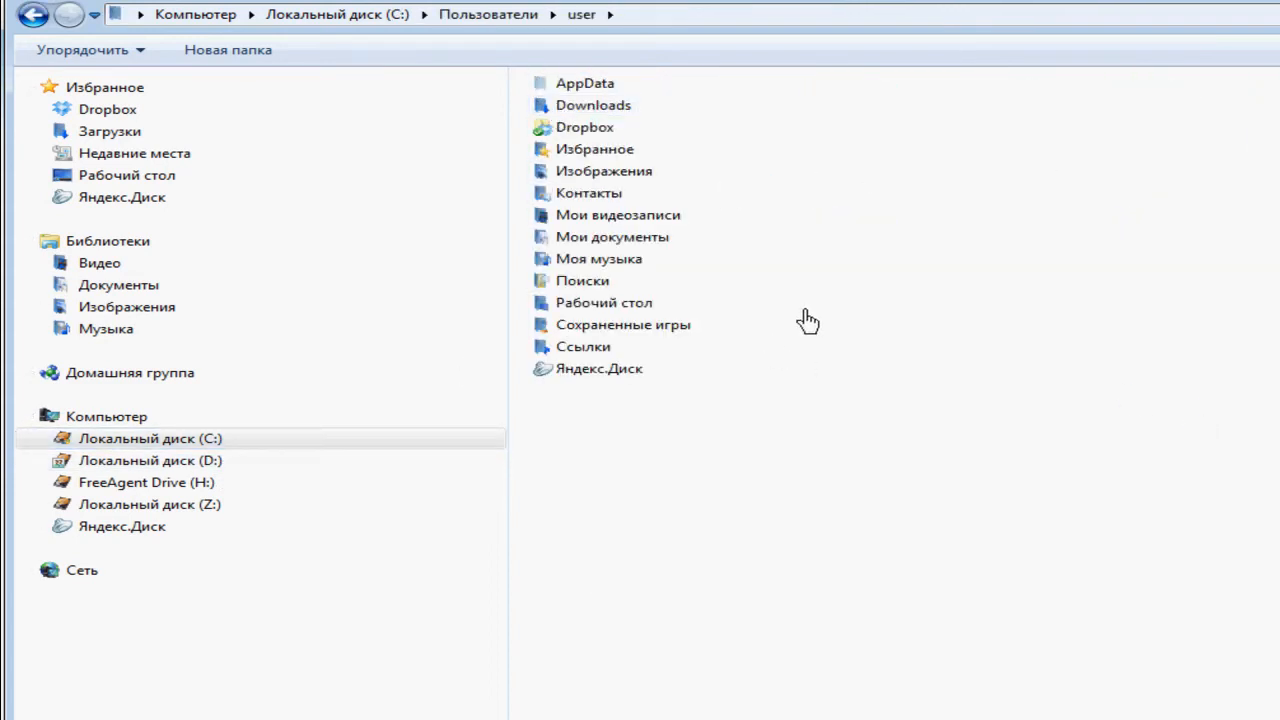
pyautogui.doubleClick(613, 106)
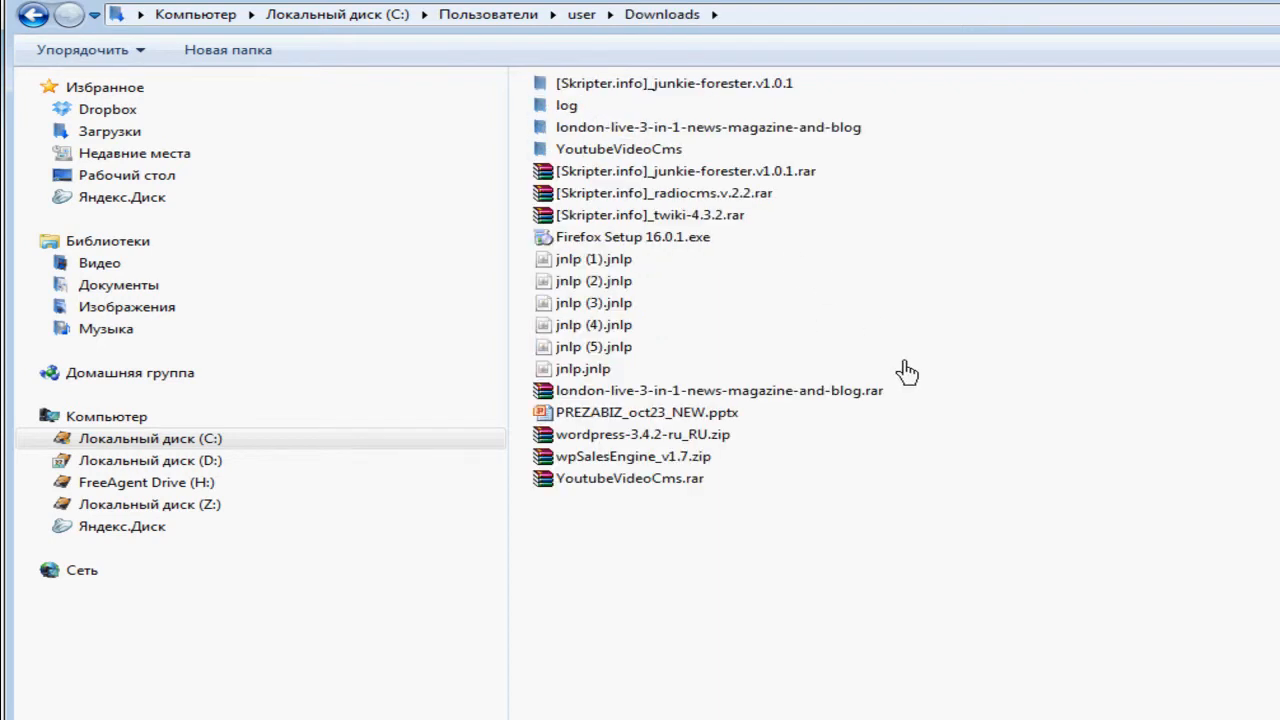
pyautogui.click(720, 442)
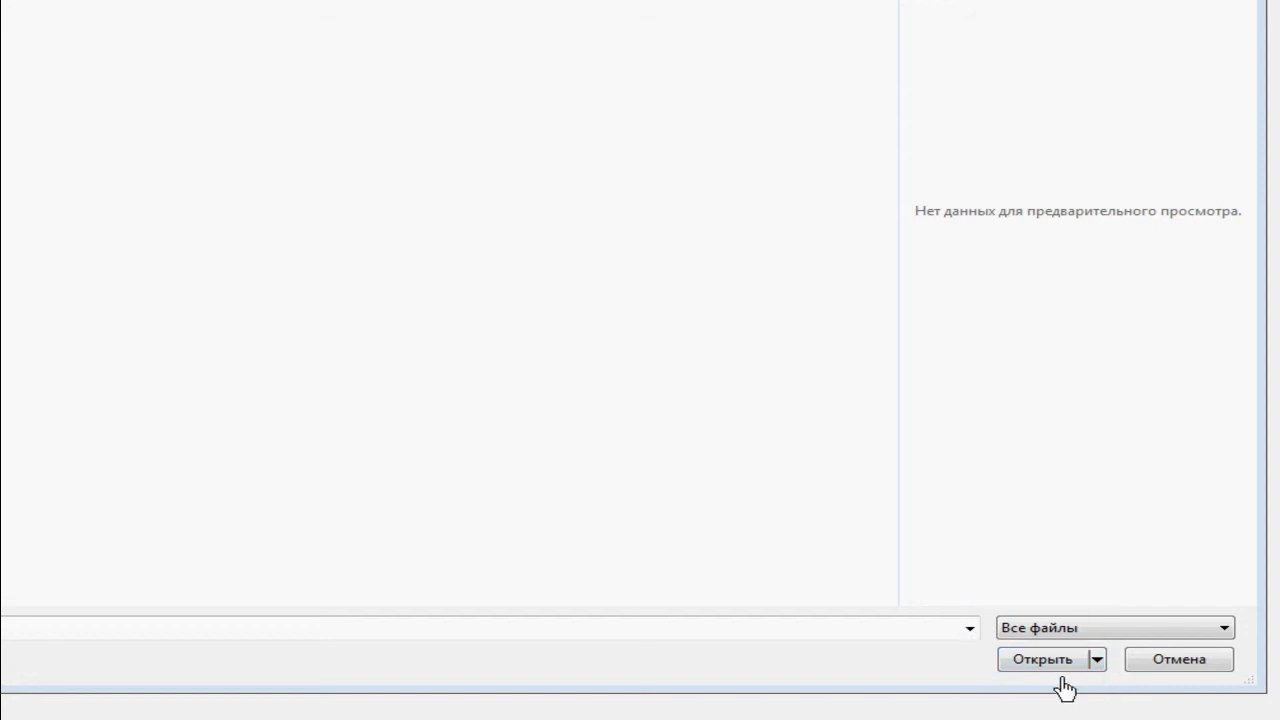
pyautogui.click(1055, 660)
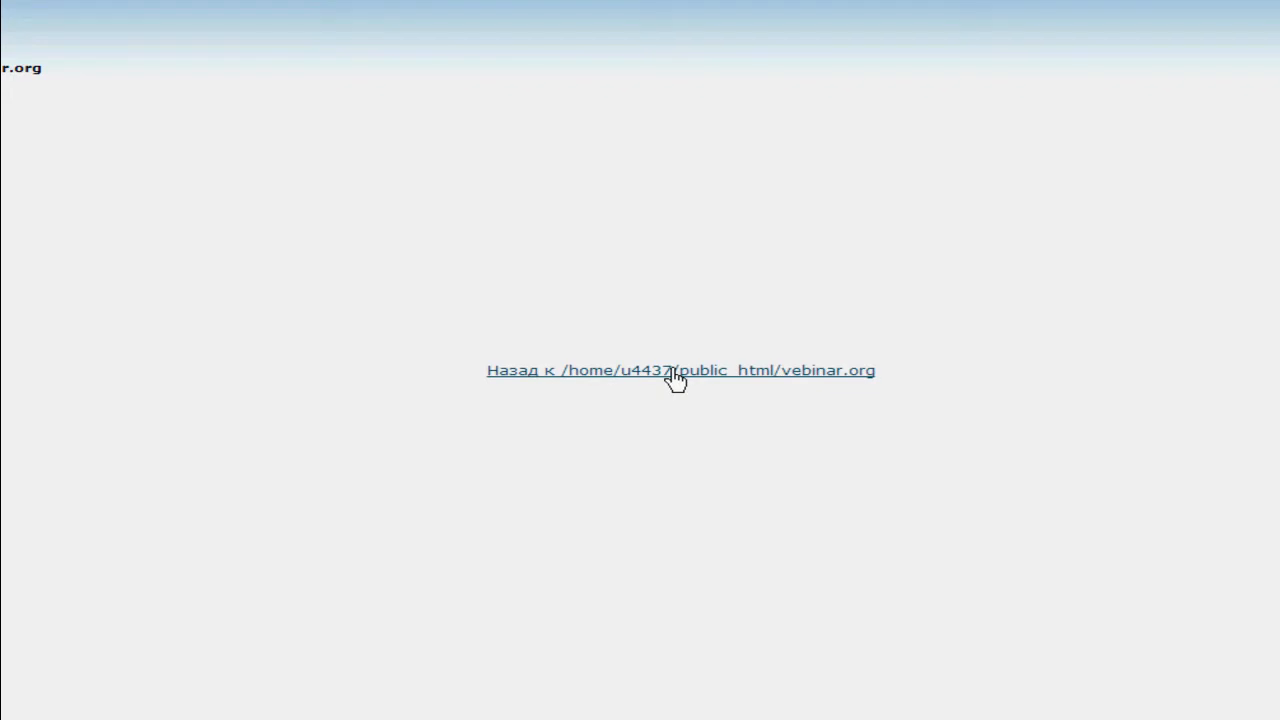
# Step: Return to the vebinar.org folder listing and select the uploaded wordpress-3.4.2-ru_RU.zip
pyautogui.click(675, 372)
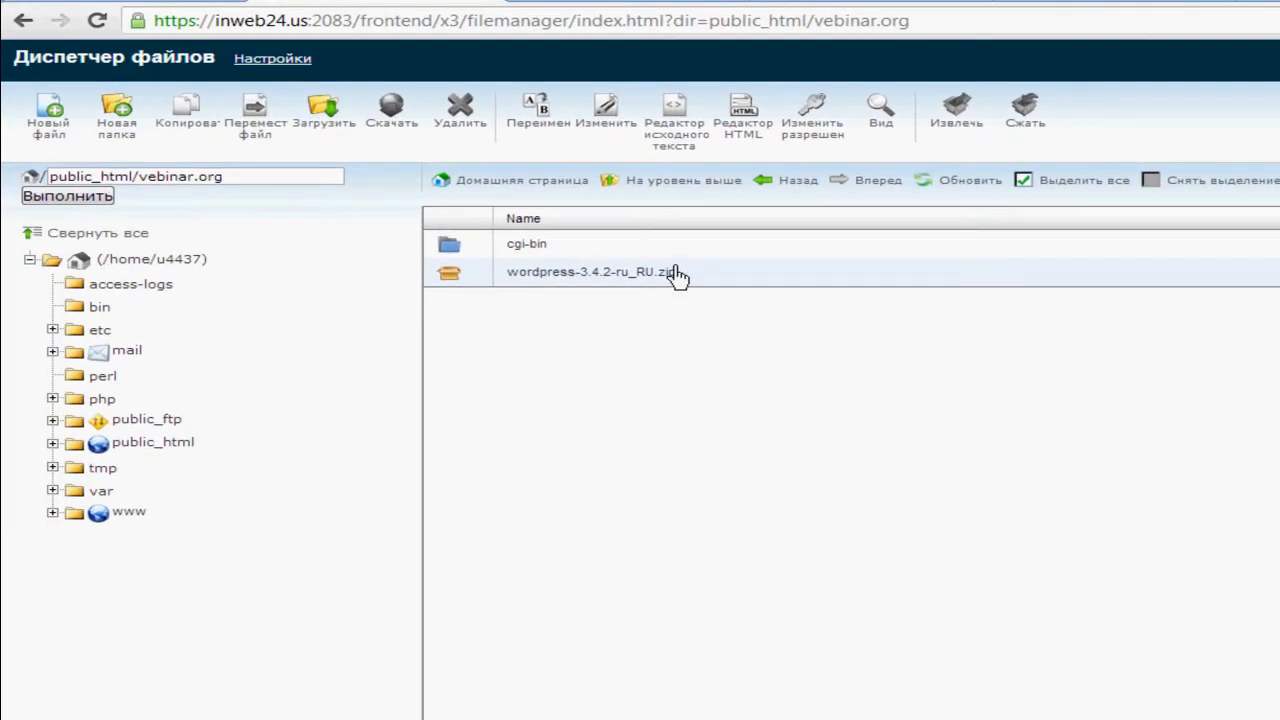
pyautogui.click(750, 280)
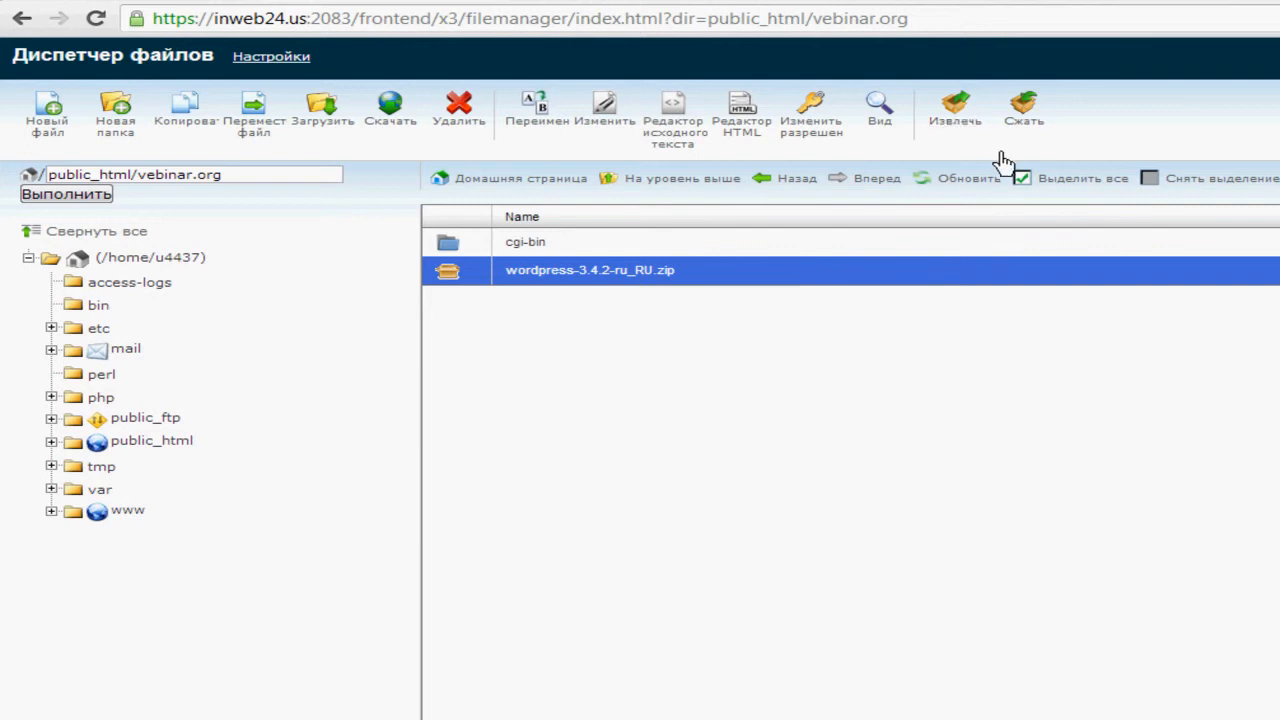
# Step: Extract wordpress-3.4.2-ru_RU.zip into /public_html/vebinar.org, refresh the listing, and select the new wordpress folder
pyautogui.click(965, 115)
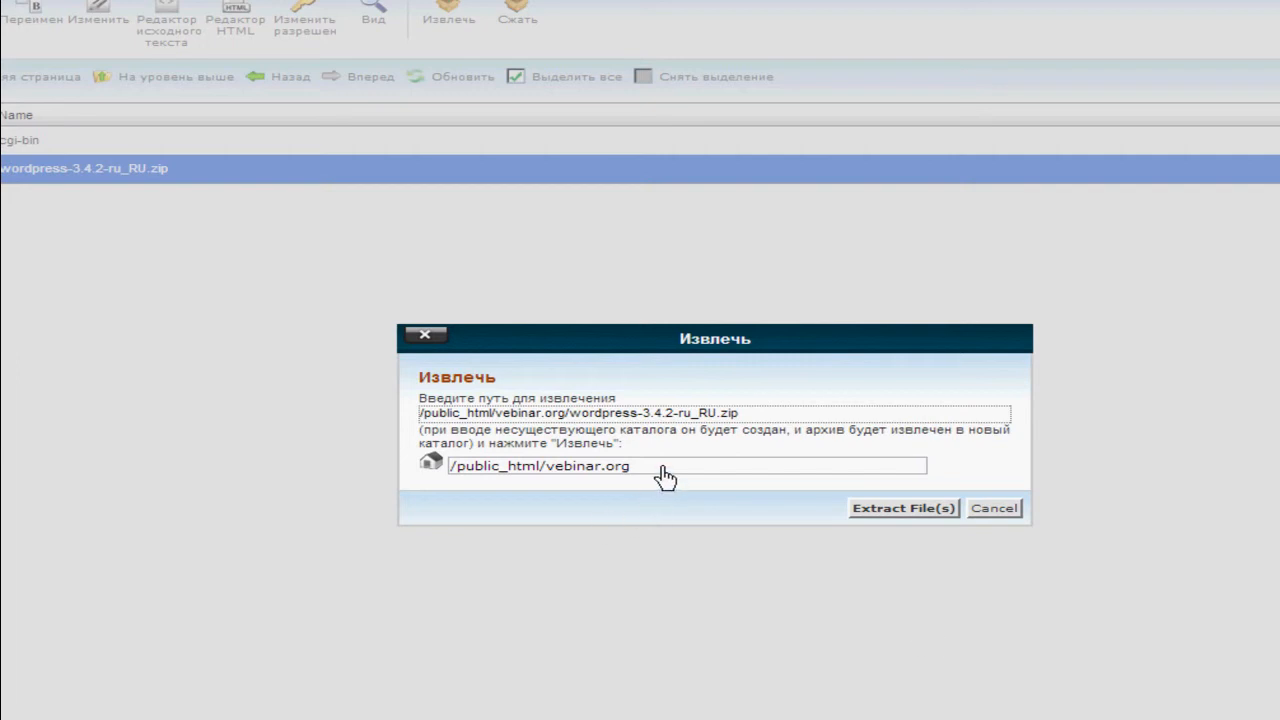
pyautogui.click(906, 512)
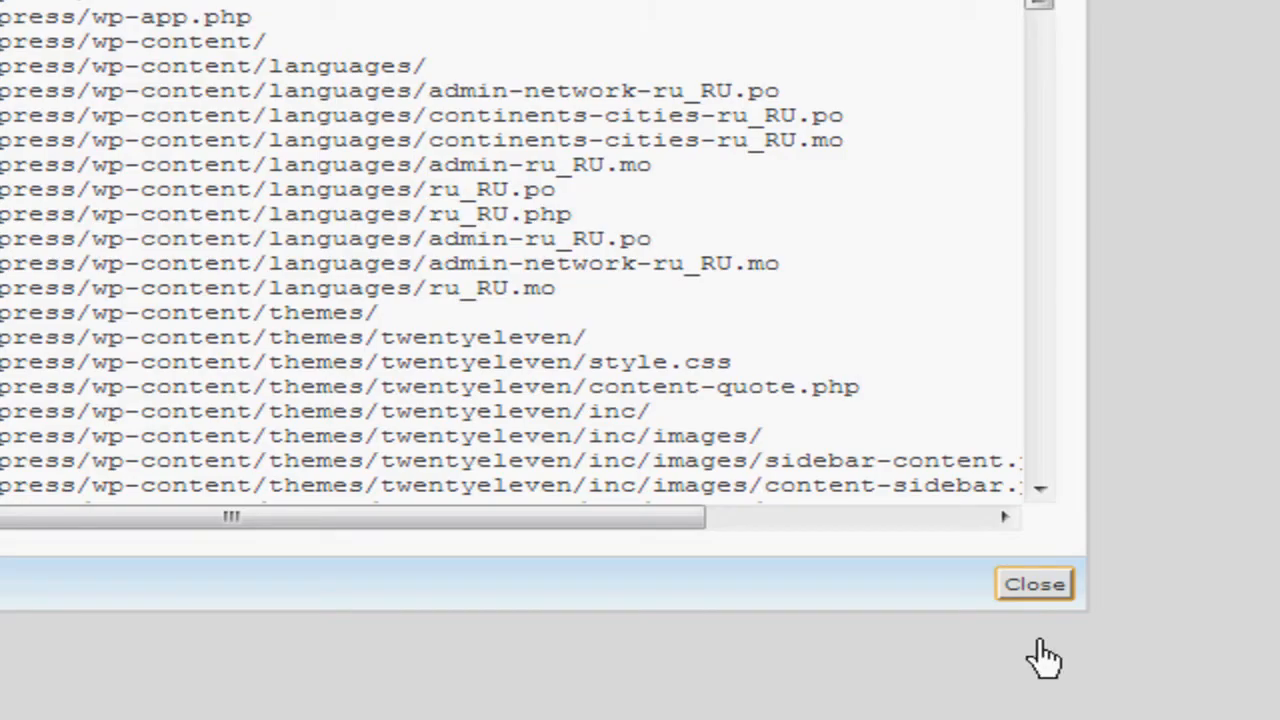
pyautogui.click(1035, 586)
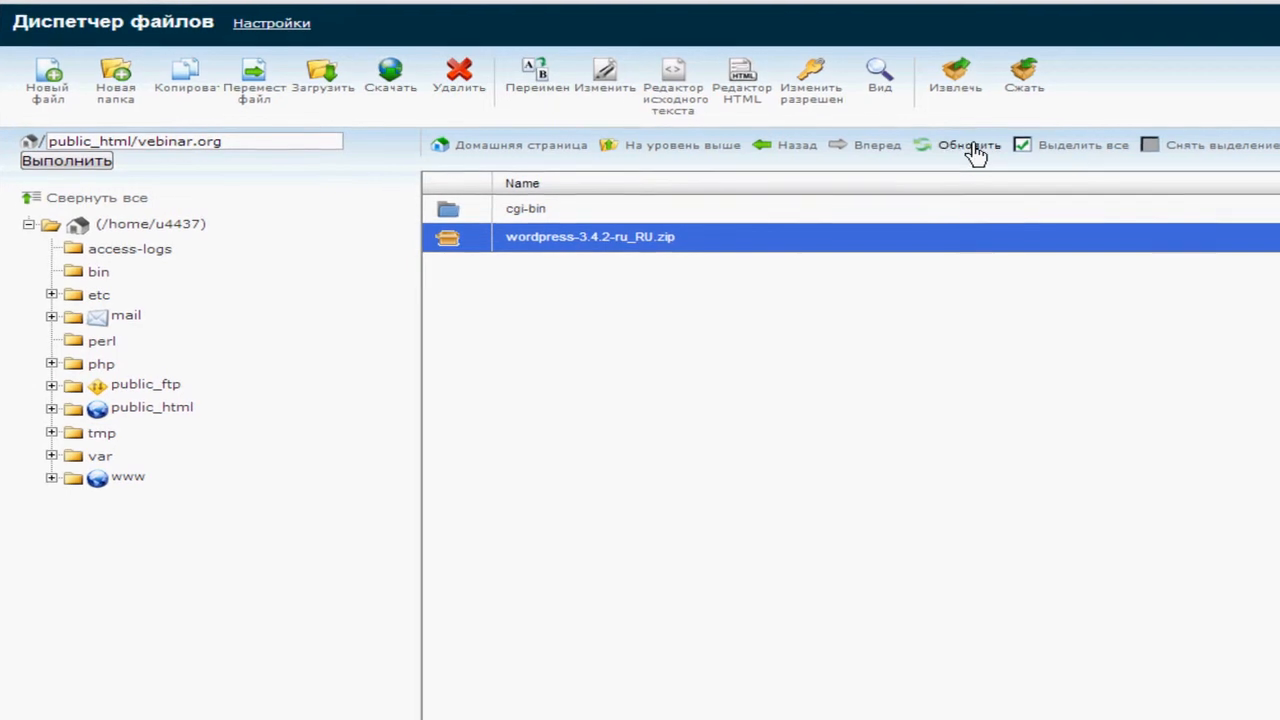
pyautogui.moveTo(897, 118)
pyautogui.mouseDown()
pyautogui.moveTo(971, 168)
pyautogui.moveTo(1008, 168)
pyautogui.mouseUp()
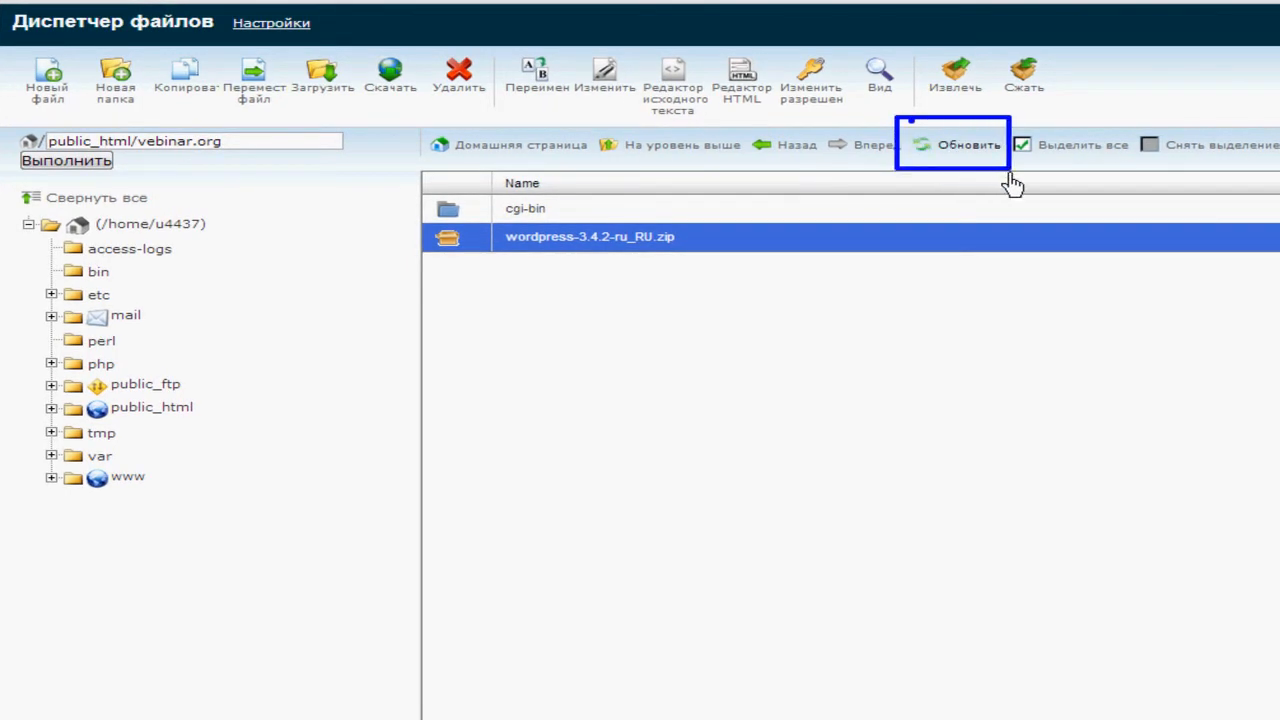
pyautogui.click(967, 150)
pyautogui.click(452, 246)
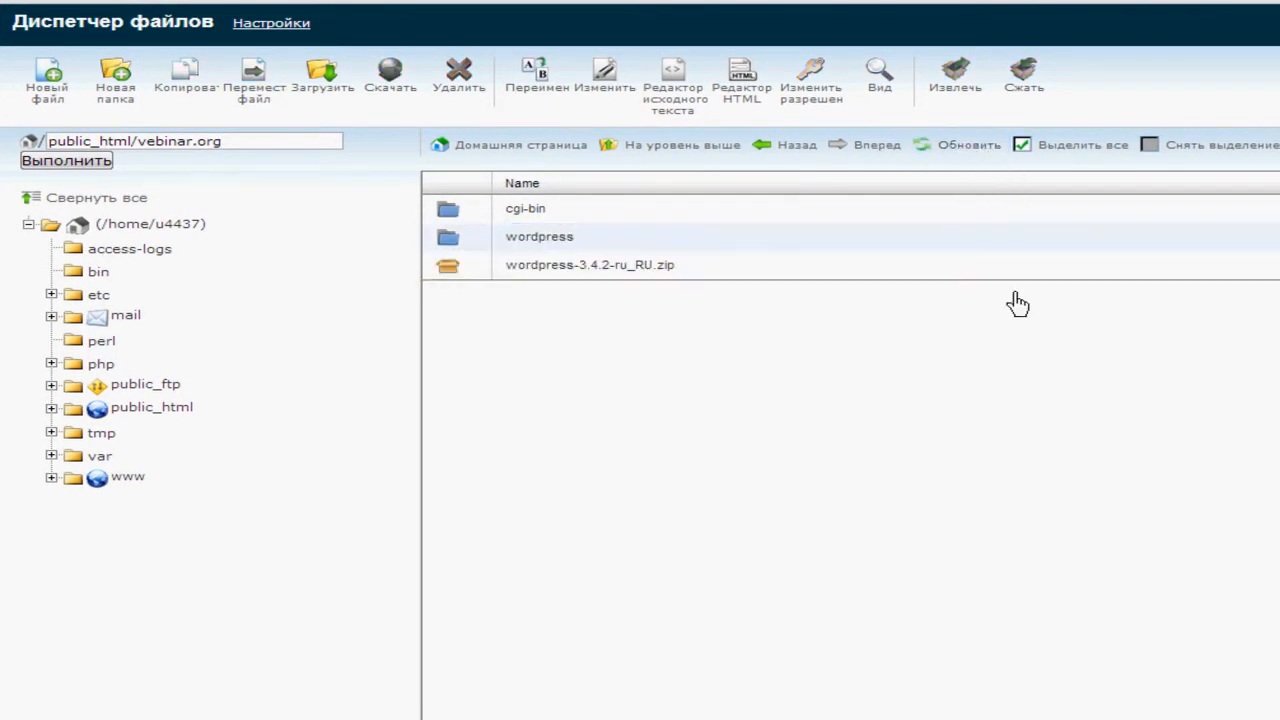
# Step: Open the wordpress folder and select all of its files and folders
pyautogui.doubleClick(453, 248)
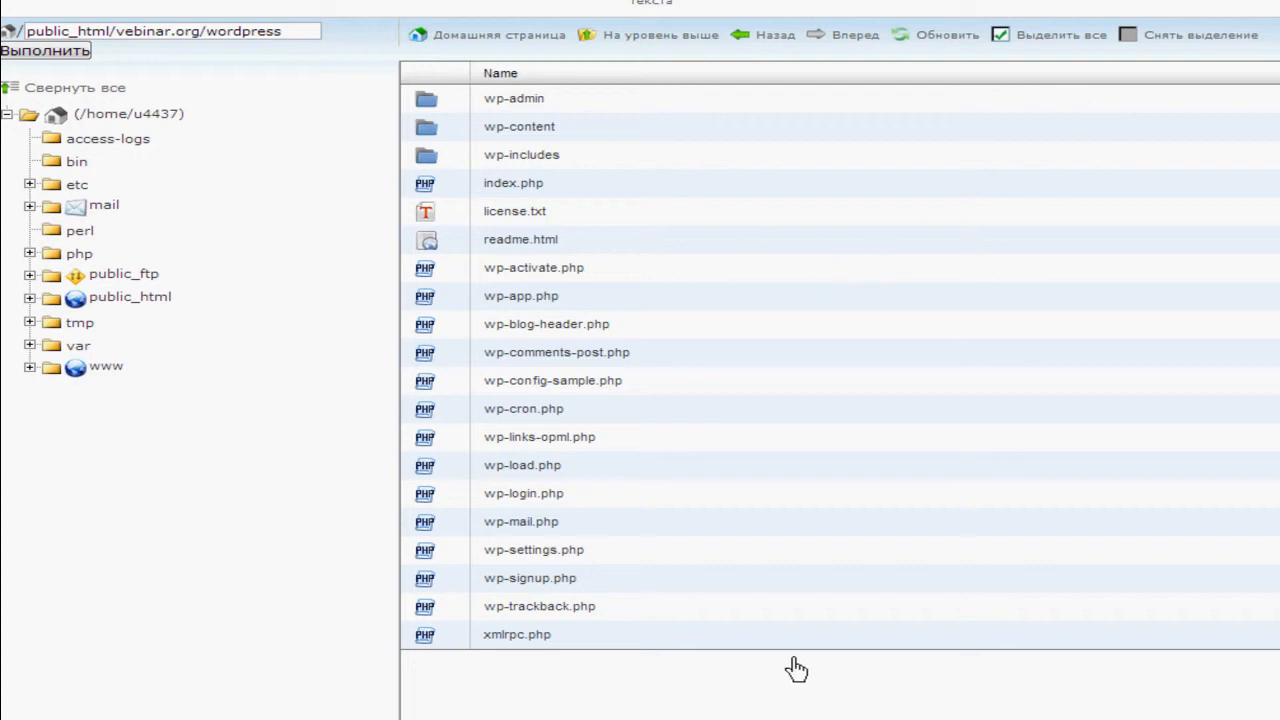
pyautogui.click(1075, 49)
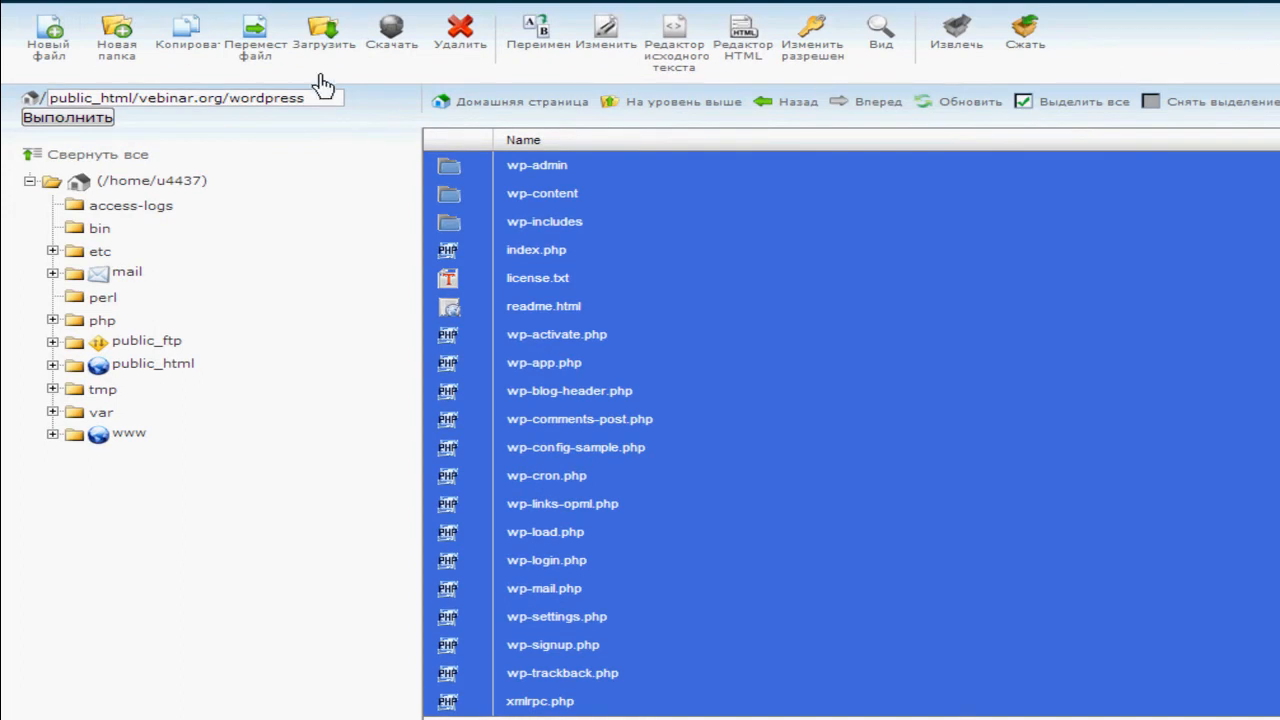
# Step: Move all selected WordPress files up to /public_html/vebinar.org/
pyautogui.click(255, 35)
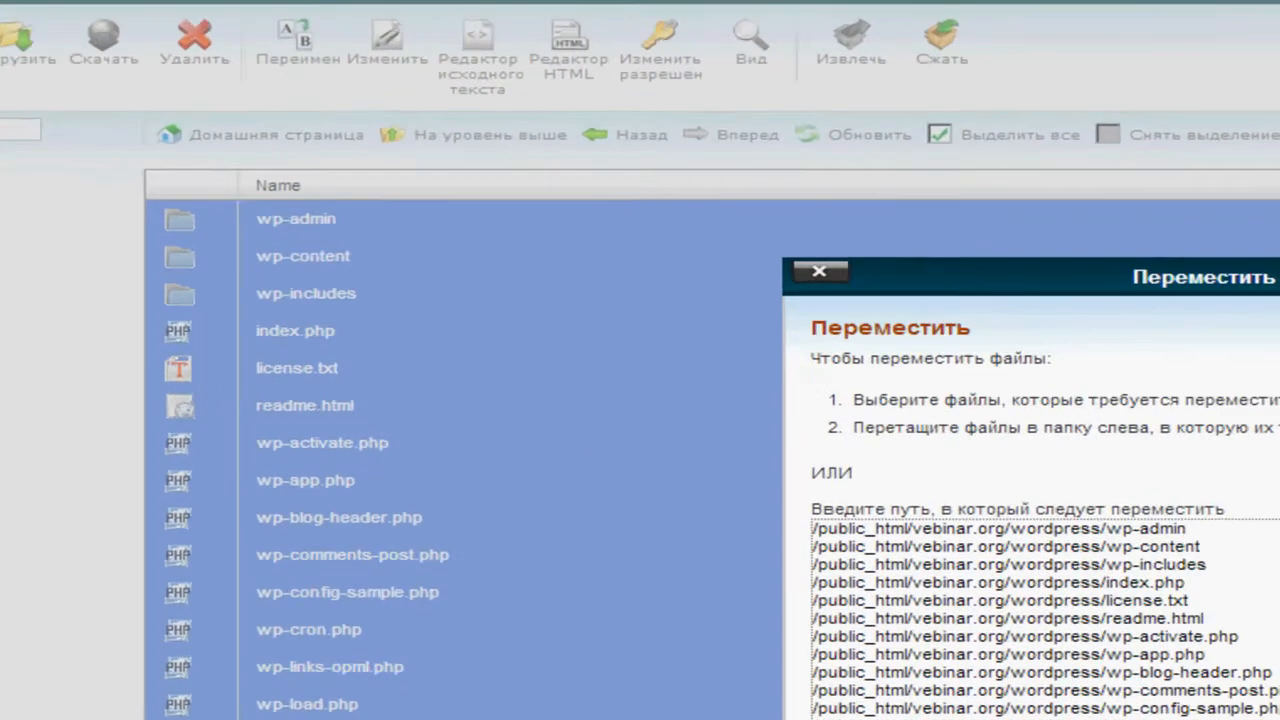
pyautogui.moveTo(1276, 217); pyautogui.dragTo(859, 132)
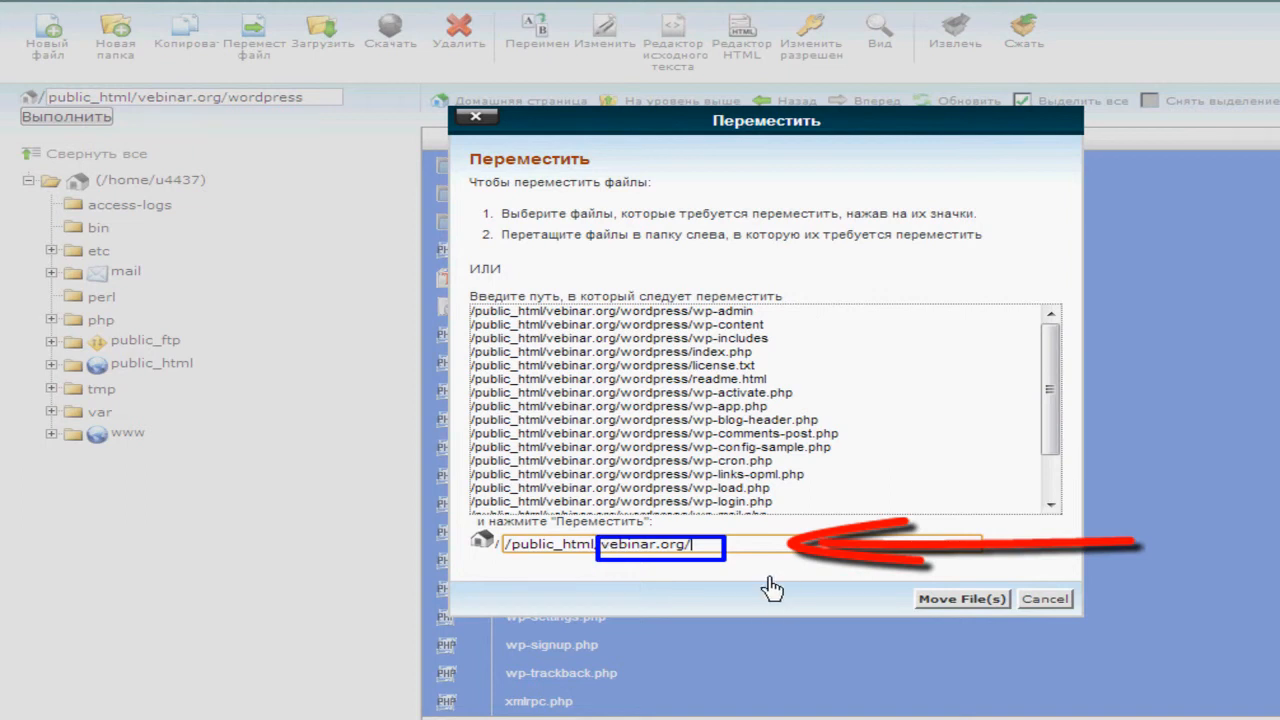
pyautogui.click(962, 599)
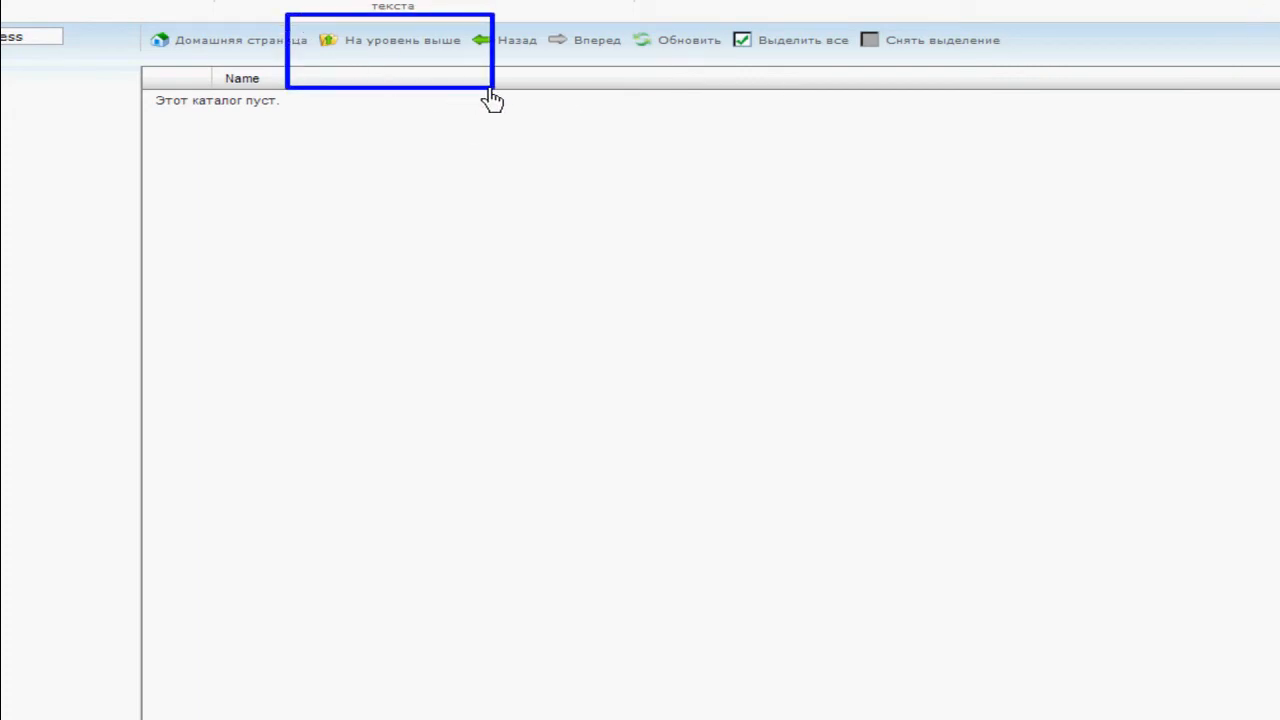
# Step: Go up to vebinar.org and delete the empty wordpress folder
pyautogui.click(404, 48)
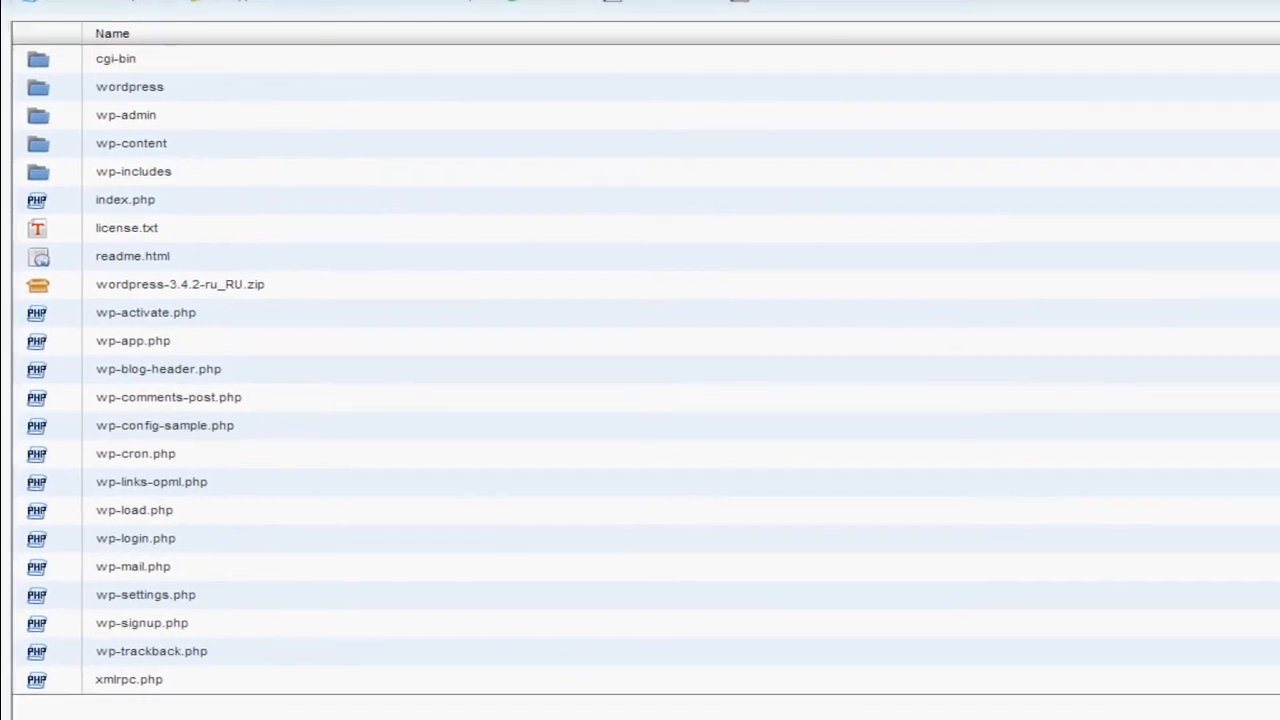
pyautogui.click(40, 90)
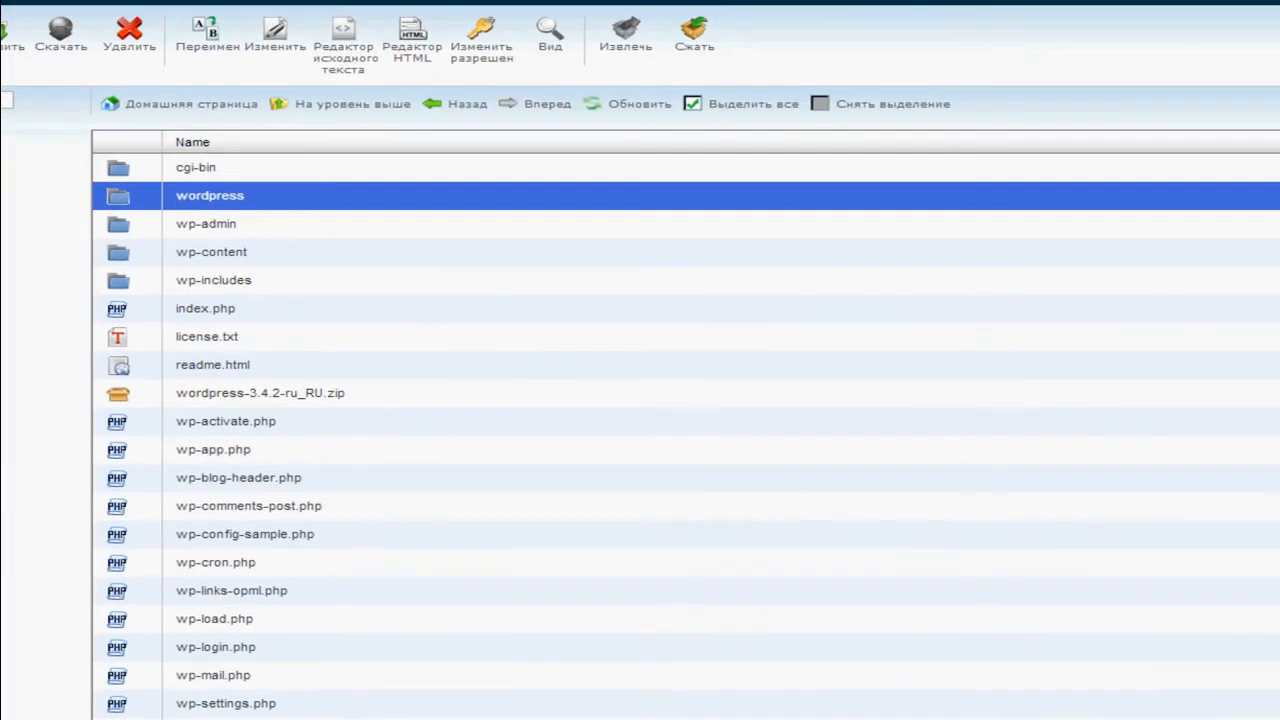
pyautogui.click(130, 36)
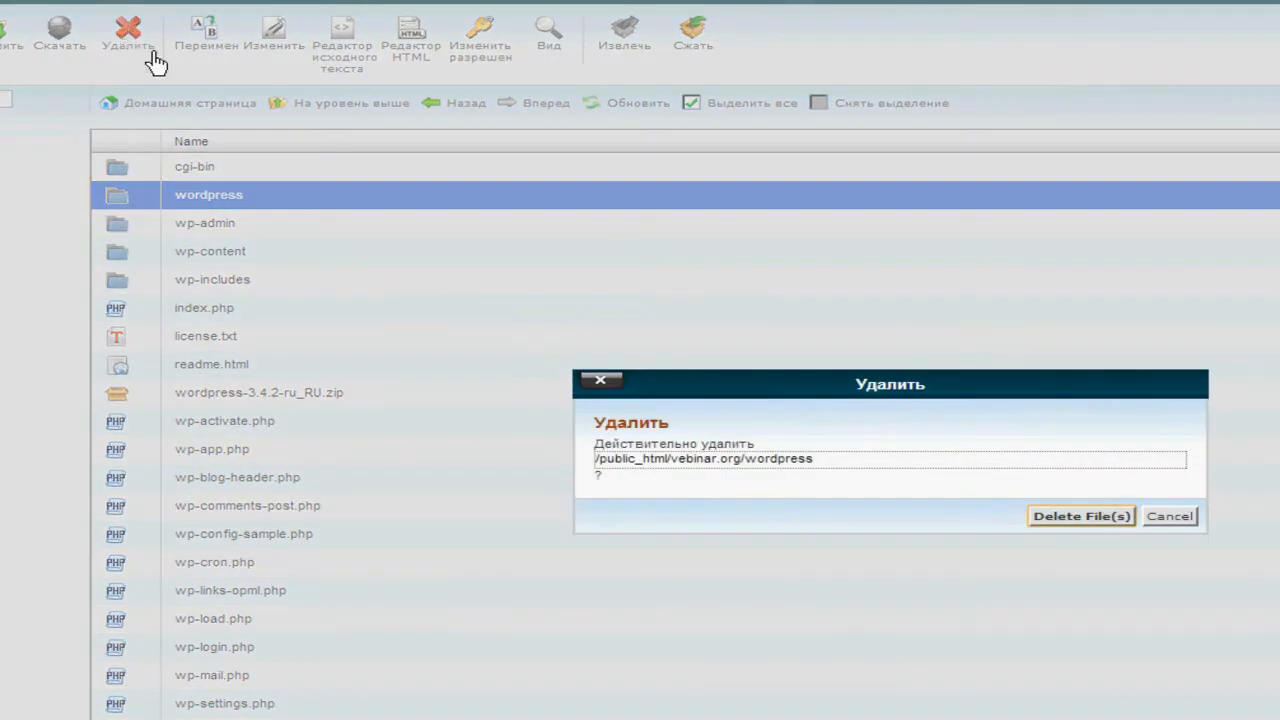
pyautogui.click(1076, 516)
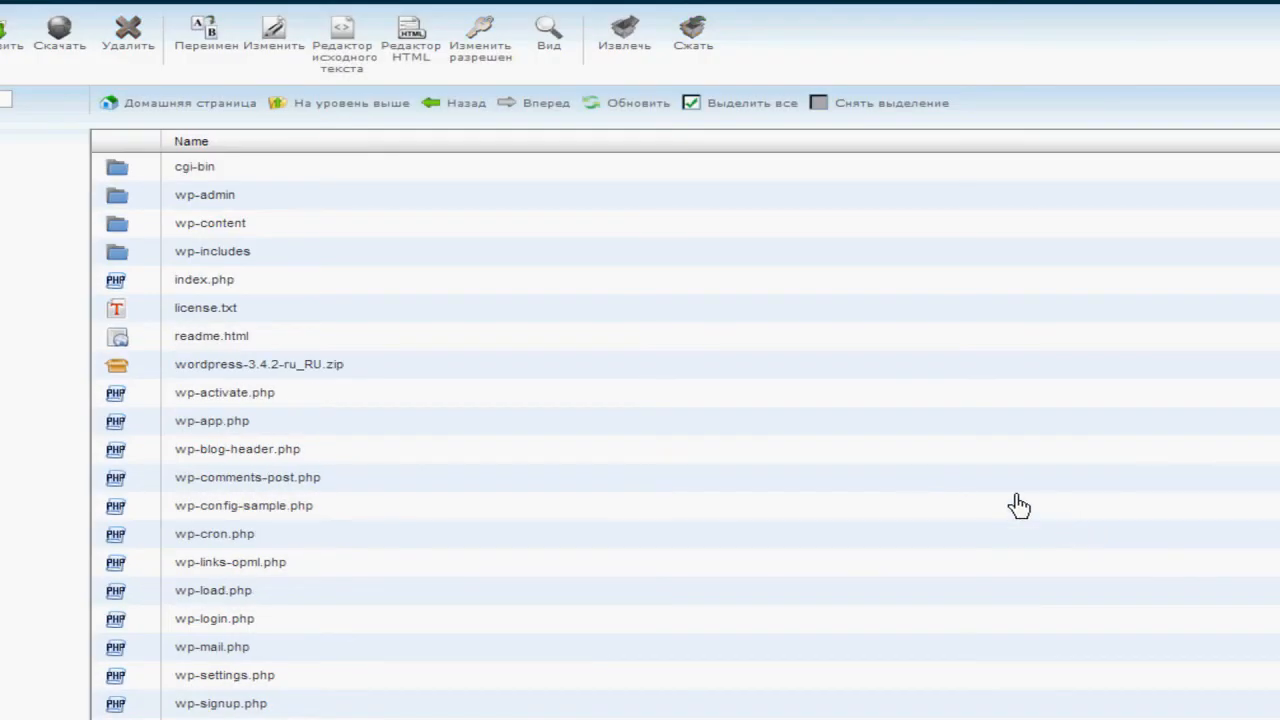
# Step: Delete the wordpress-3.4.2-ru_RU.zip archive and select the site name in the folder path
pyautogui.click(133, 376)
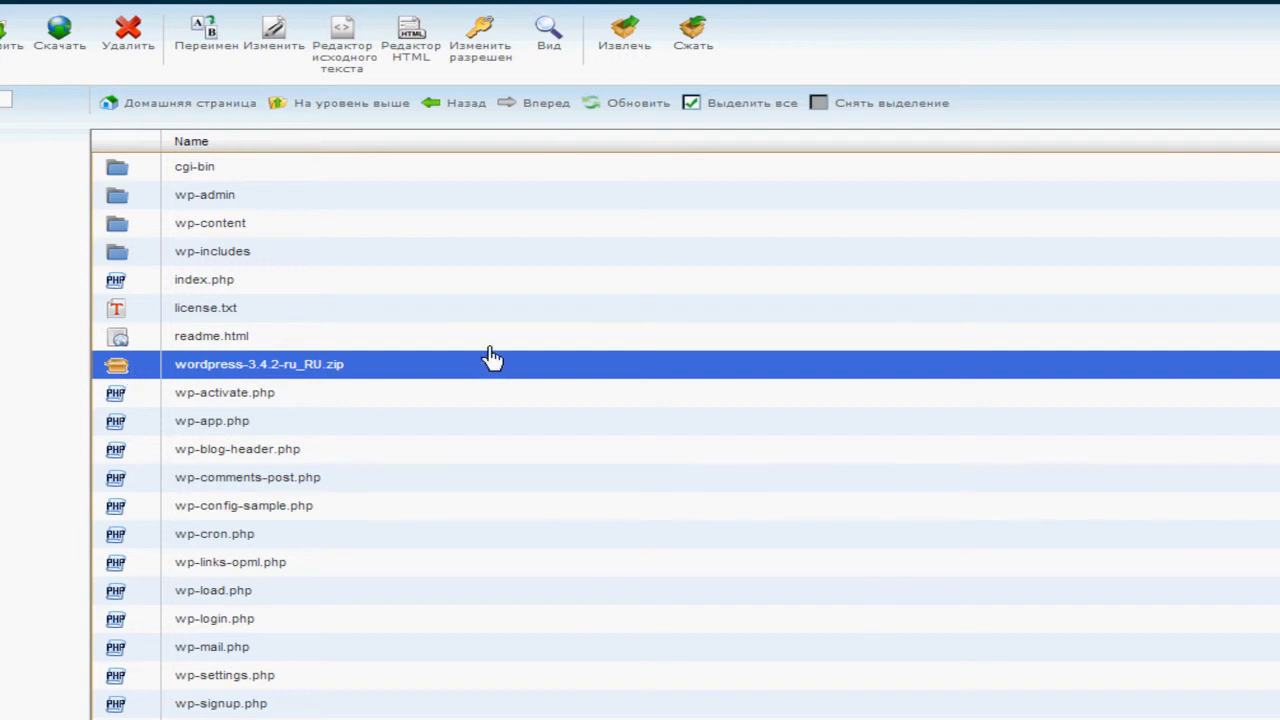
pyautogui.click(127, 42)
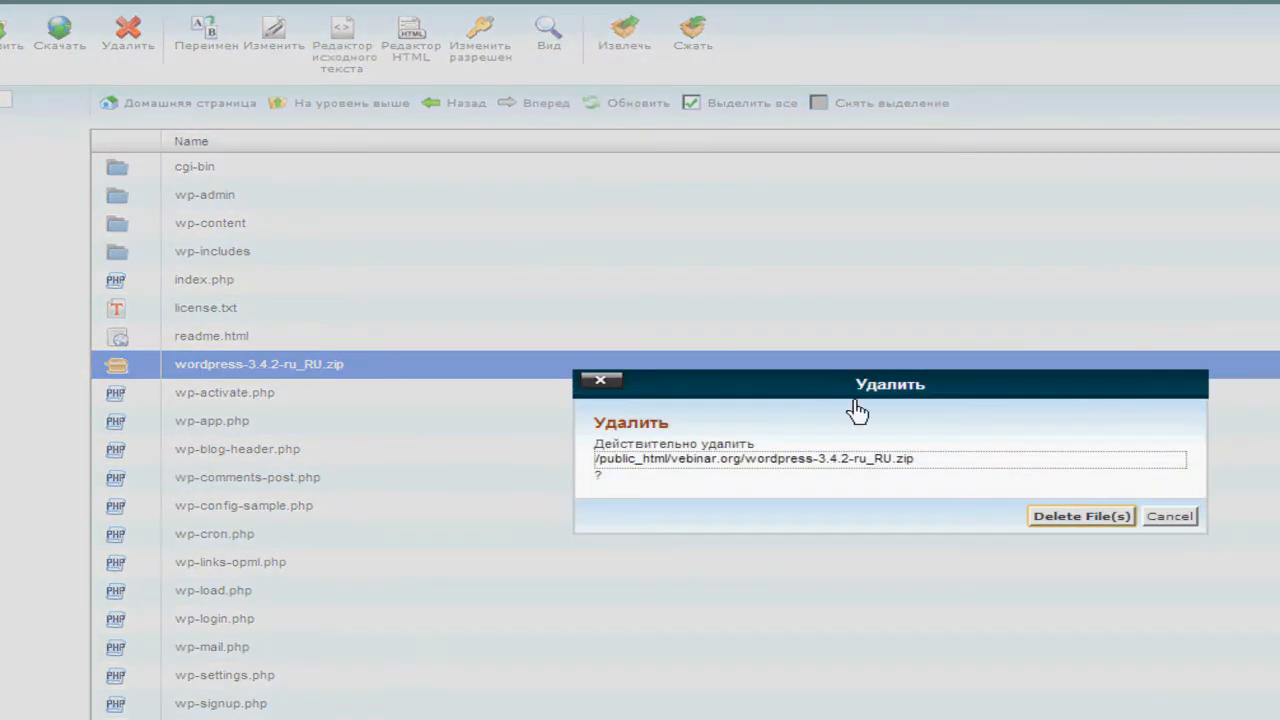
pyautogui.click(1068, 517)
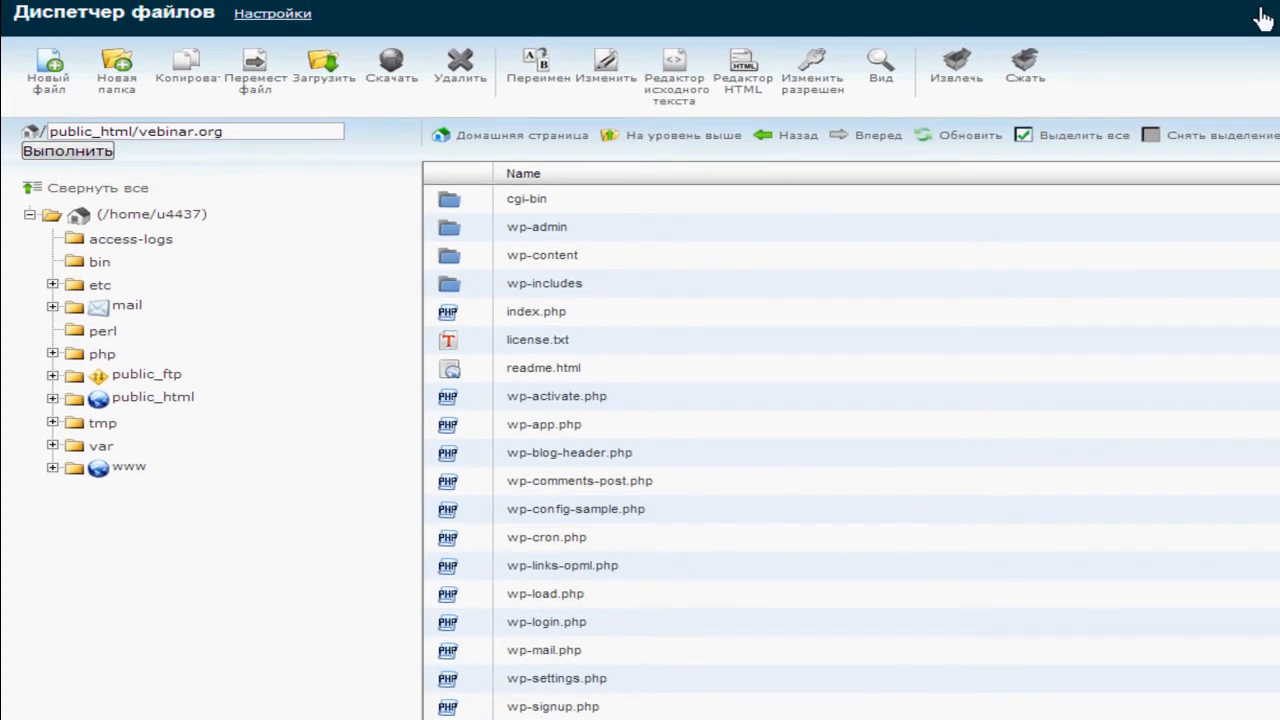
pyautogui.moveTo(250, 136); pyautogui.dragTo(136, 143)
pyautogui.hotkey('ctrl', 'c')
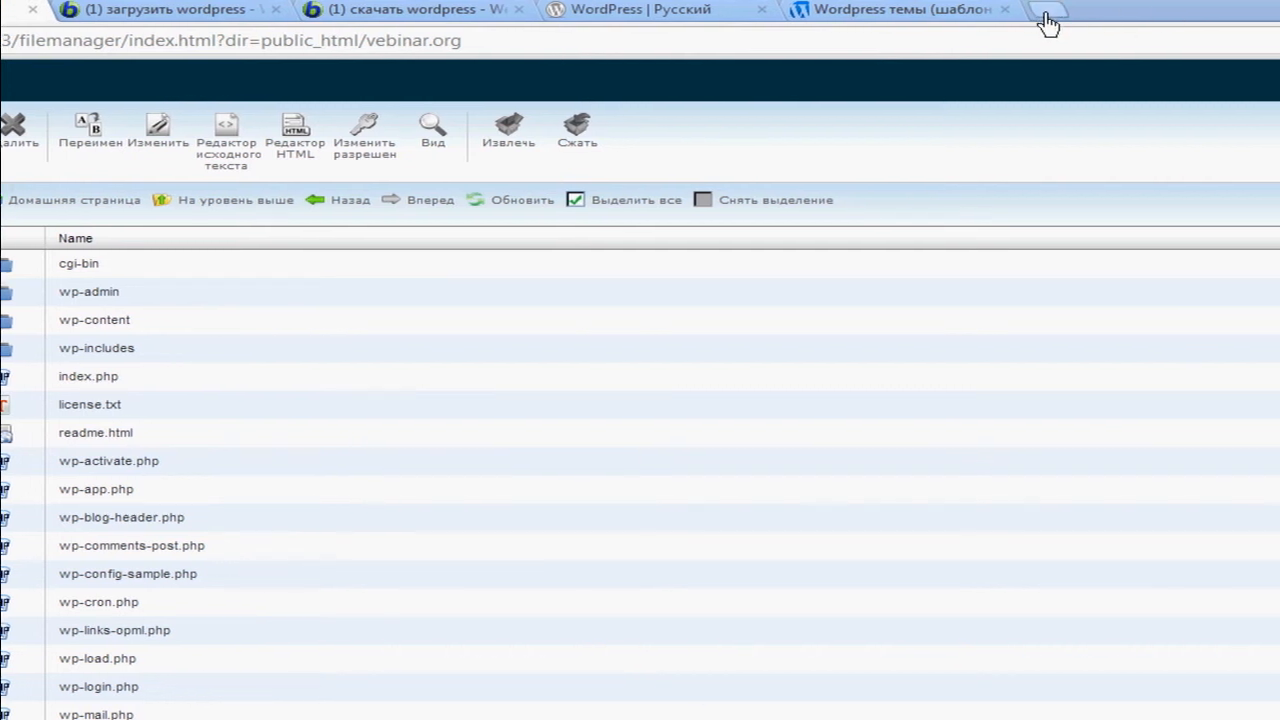
# Step: Load vebinar.org in a new tab and proceed through Создать файл настроек and Вперёд!
pyautogui.click(1045, 15)
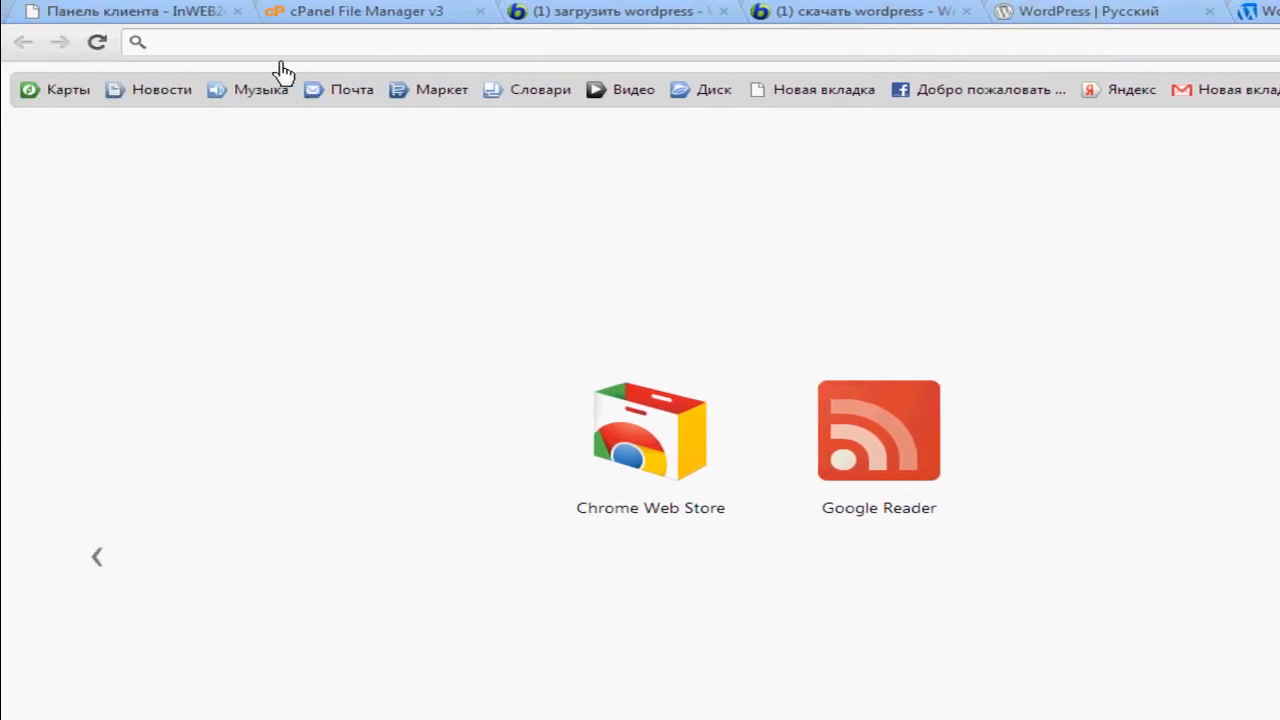
pyautogui.click(229, 52)
pyautogui.hotkey('ctrl', 'v')
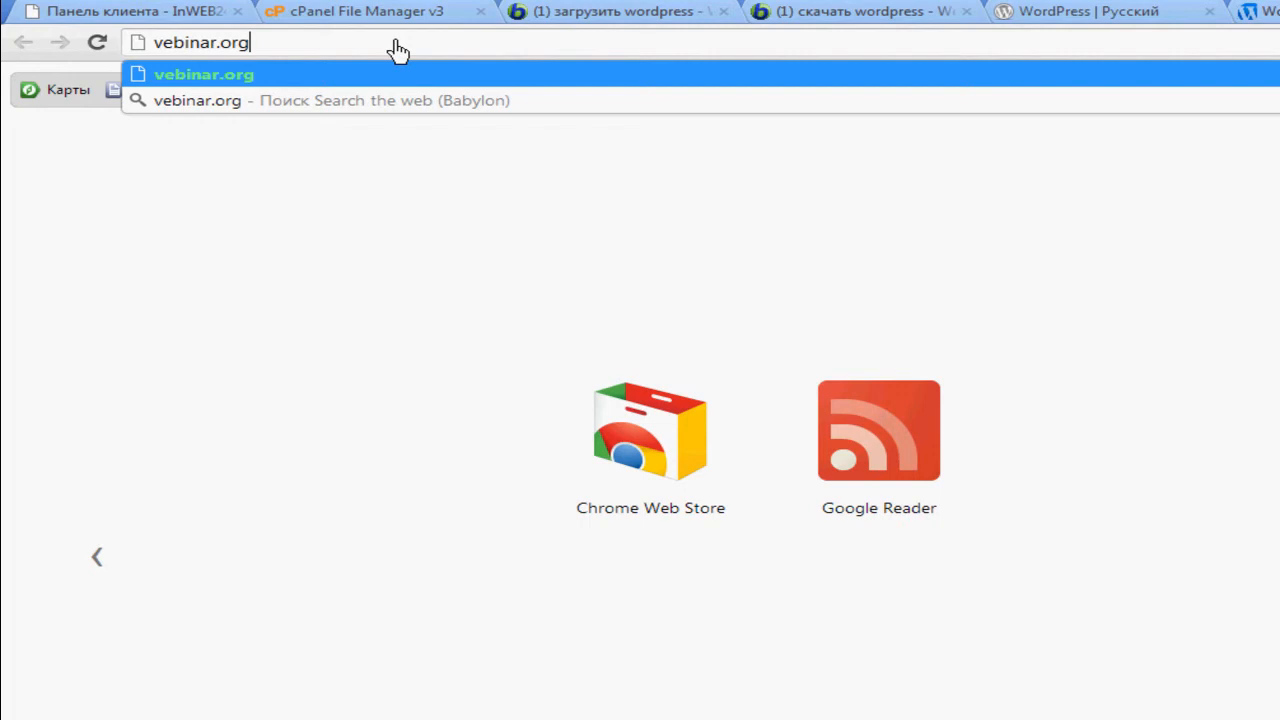
pyautogui.press('Return')
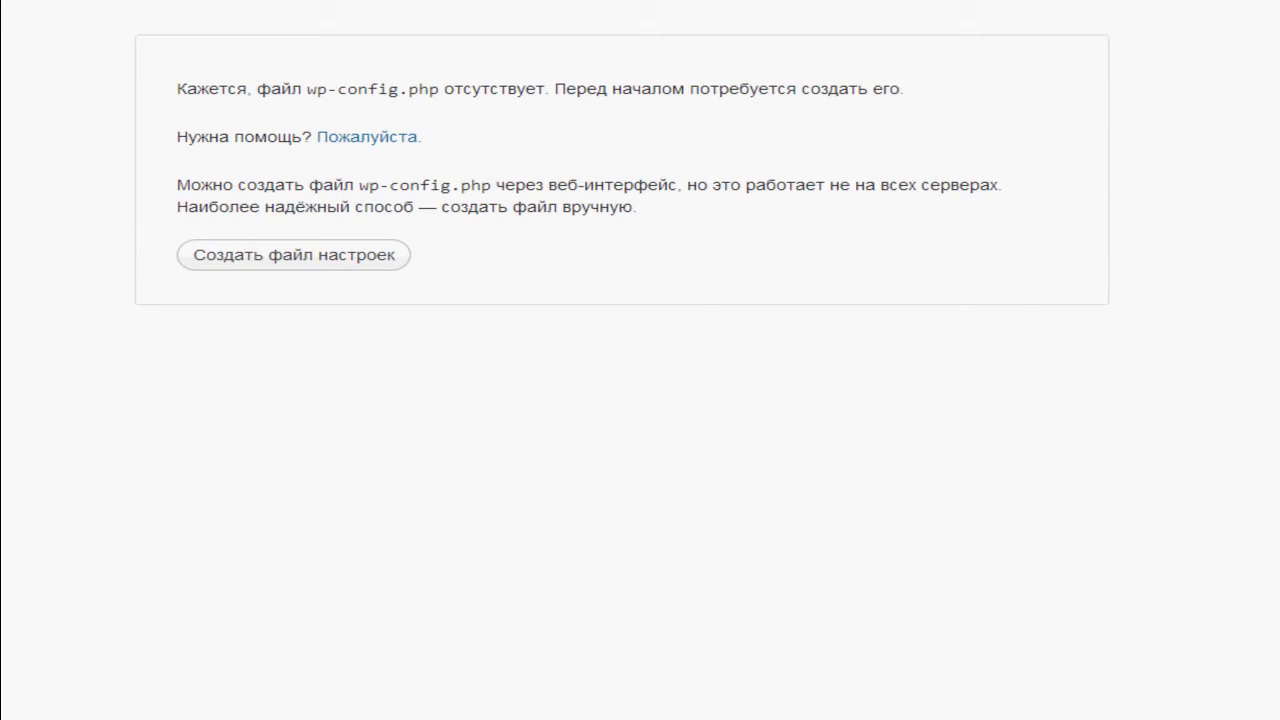
pyautogui.click(222, 185)
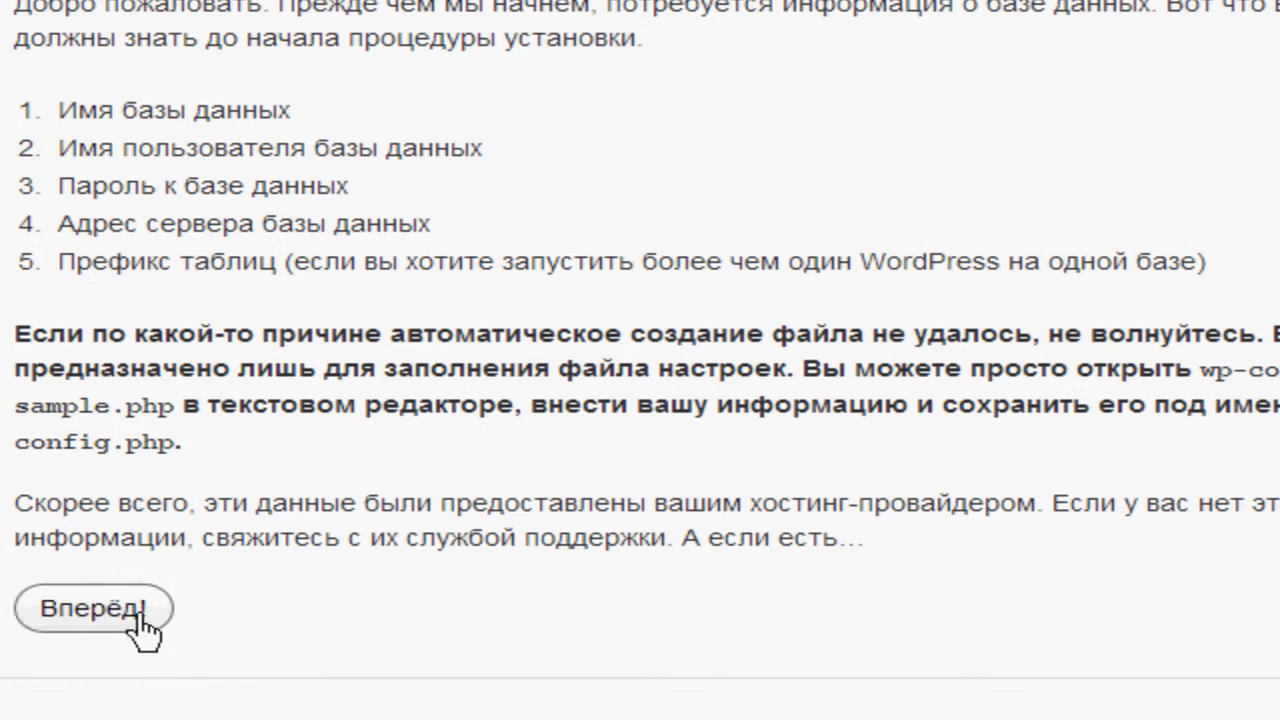
pyautogui.click(131, 610)
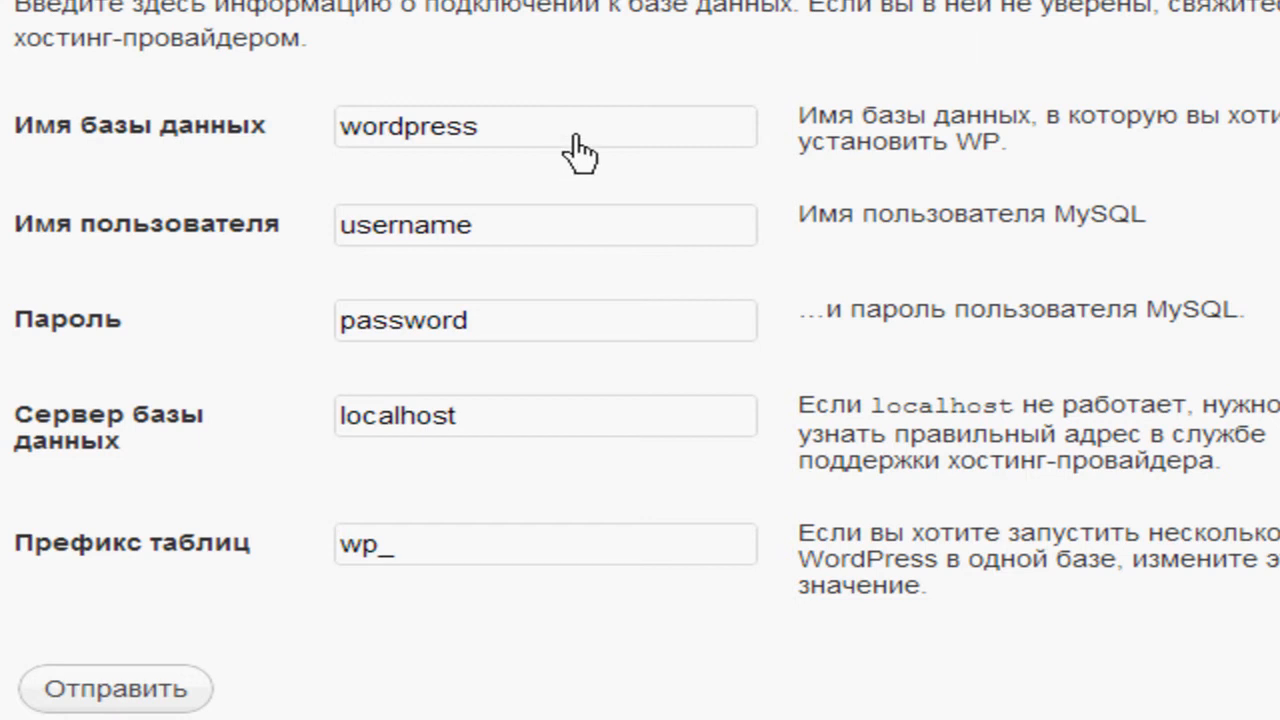
# Step: Replace the default database name, user name and password with the real database credentials
pyautogui.moveTo(576, 137); pyautogui.dragTo(337, 126)
pyautogui.click(565, 224)
pyautogui.moveTo(565, 224); pyautogui.dragTo(283, 224)
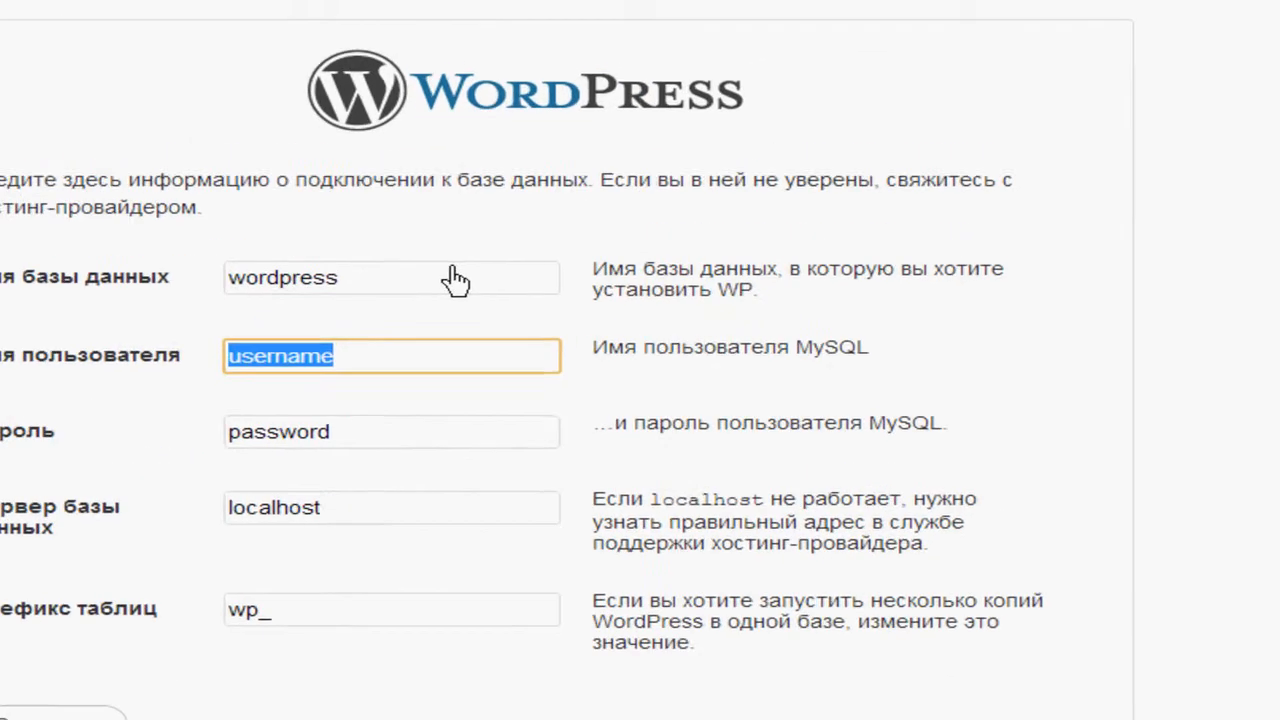
pyautogui.hotkey('shift', 'Tab')
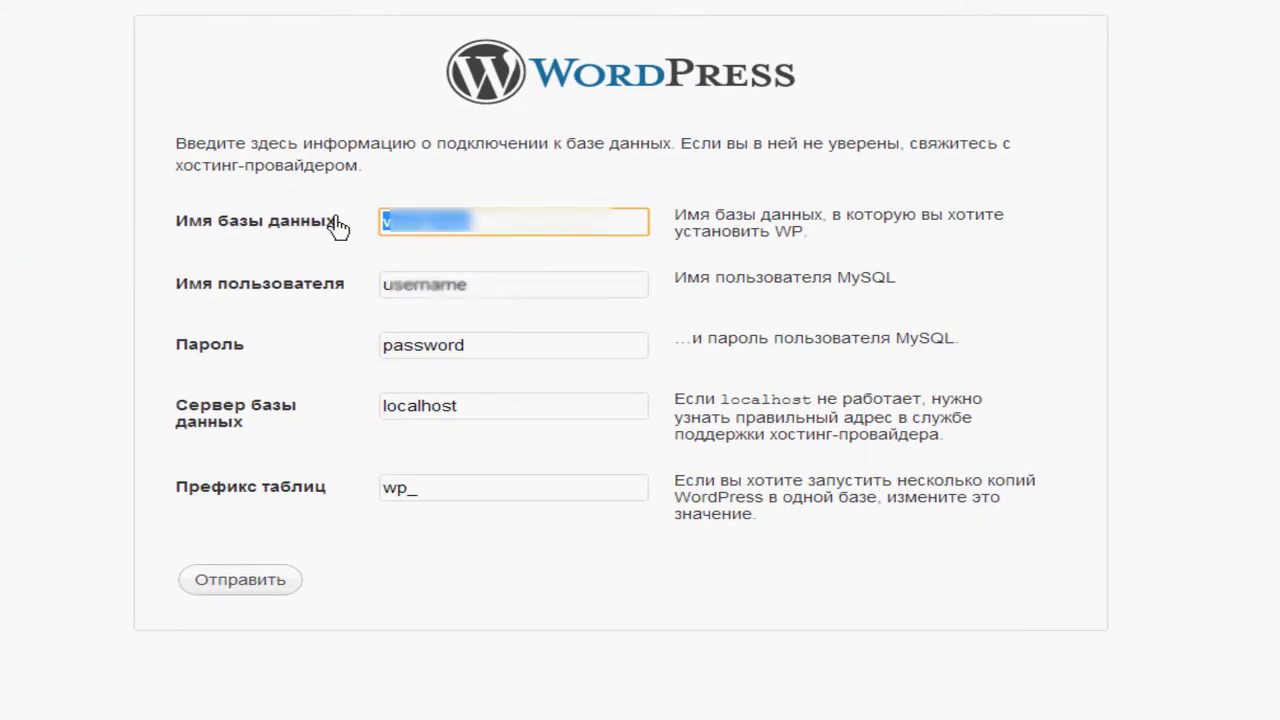
pyautogui.hotkey('ctrl', 'v')
pyautogui.moveTo(484, 290); pyautogui.dragTo(362, 292)
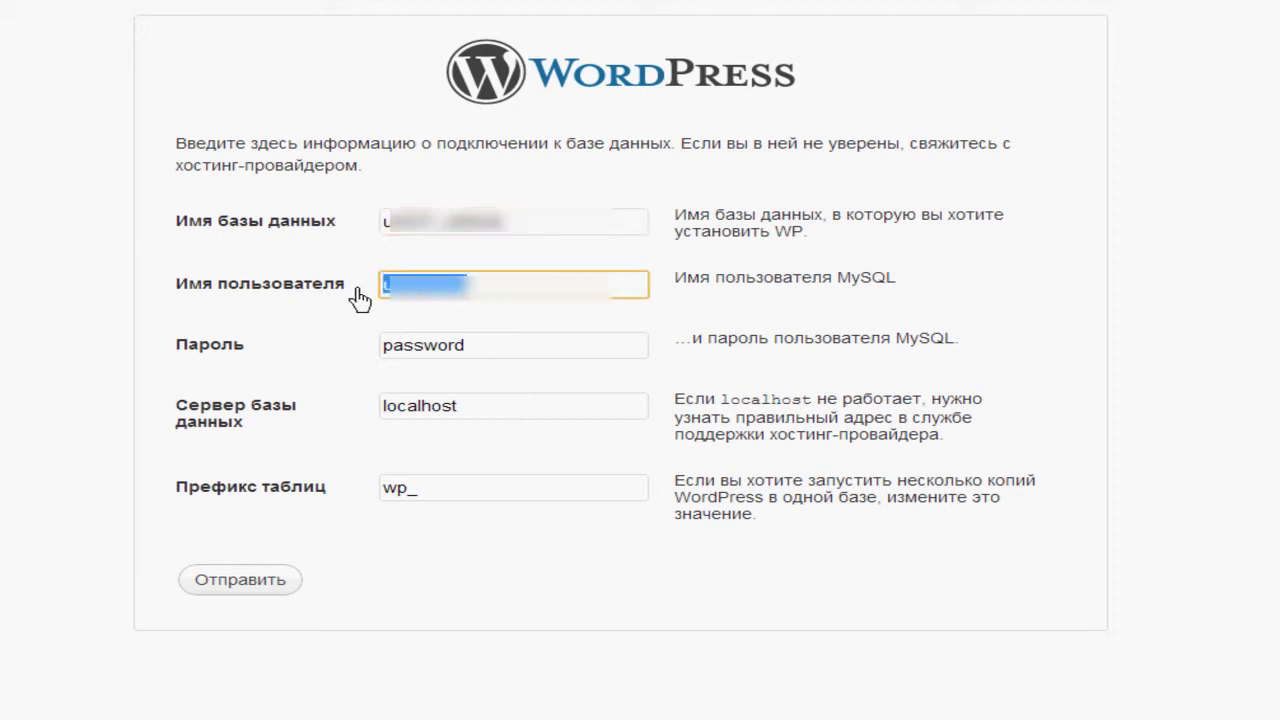
pyautogui.hotkey('ctrl', 'v')
pyautogui.moveTo(519, 361); pyautogui.dragTo(336, 347)
pyautogui.write('******')
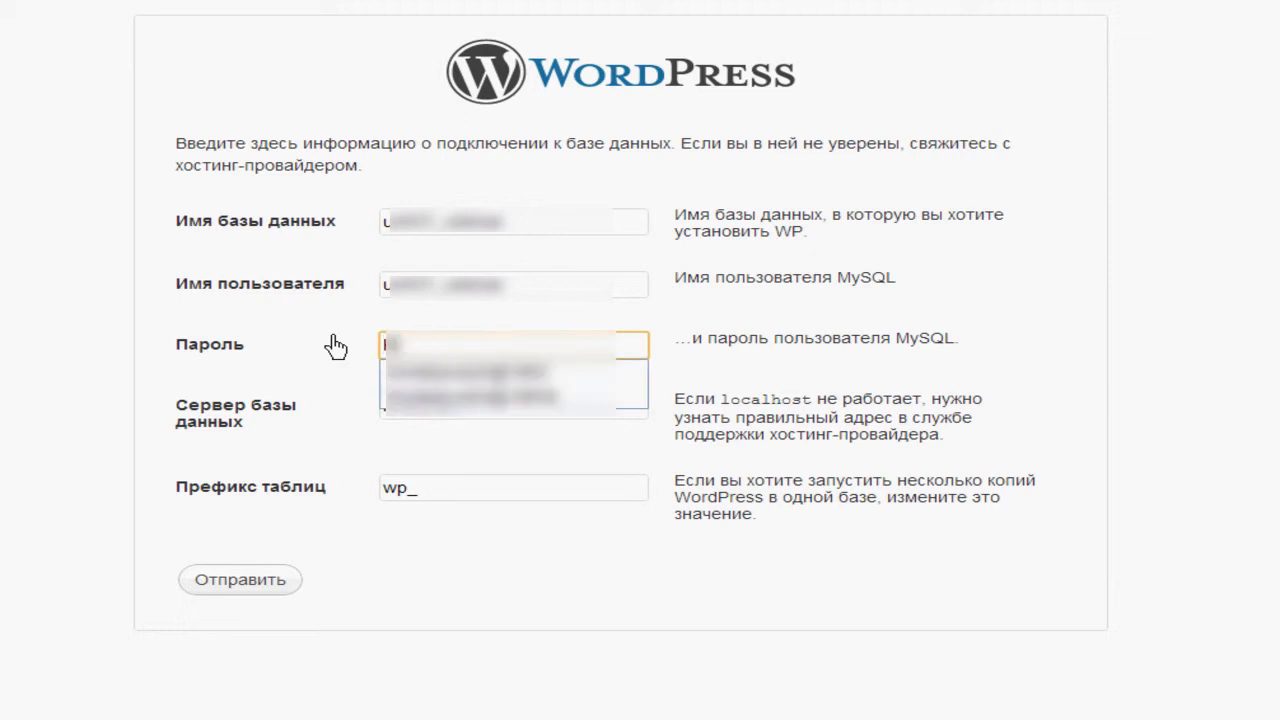
pyautogui.write('*********')
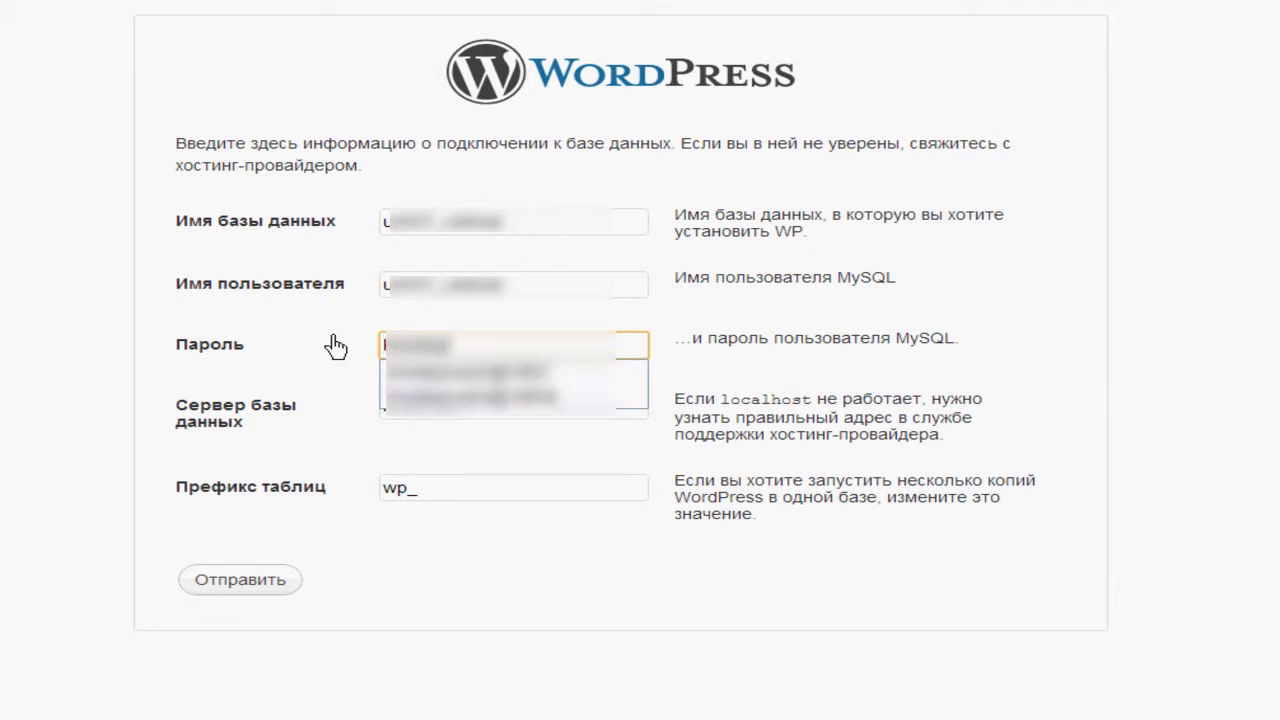
pyautogui.write('*****')
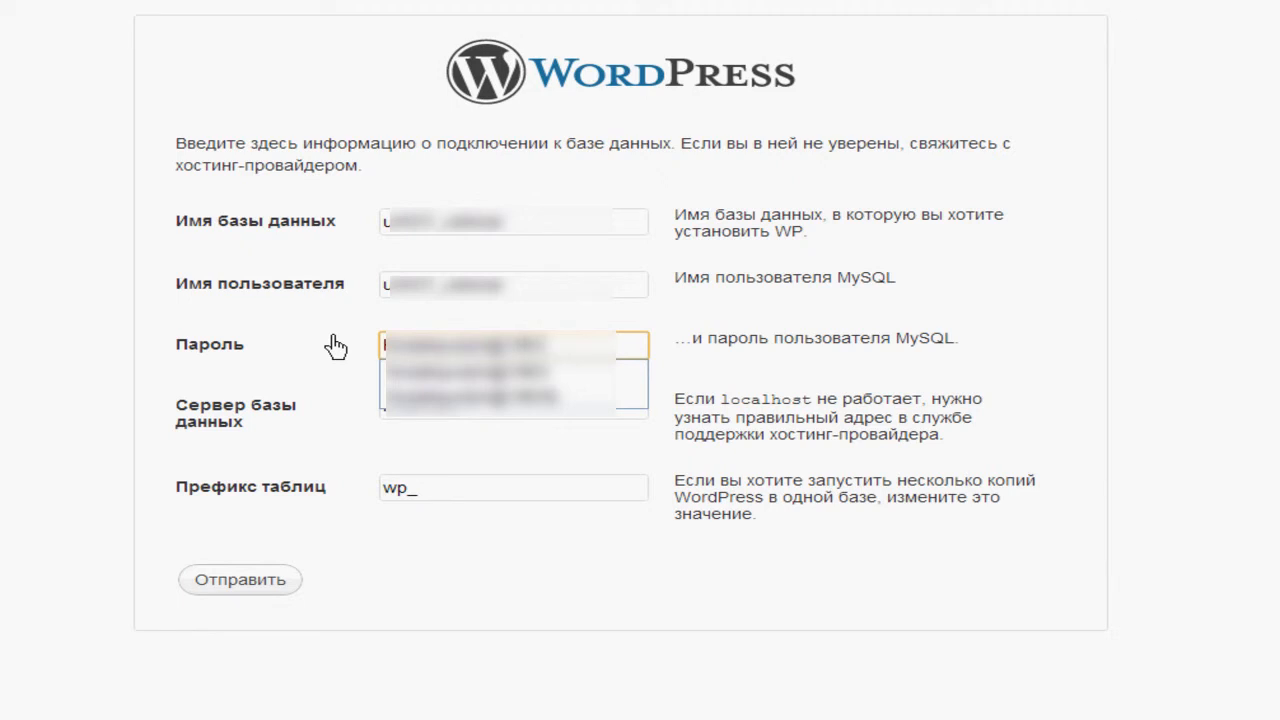
pyautogui.click(518, 456)
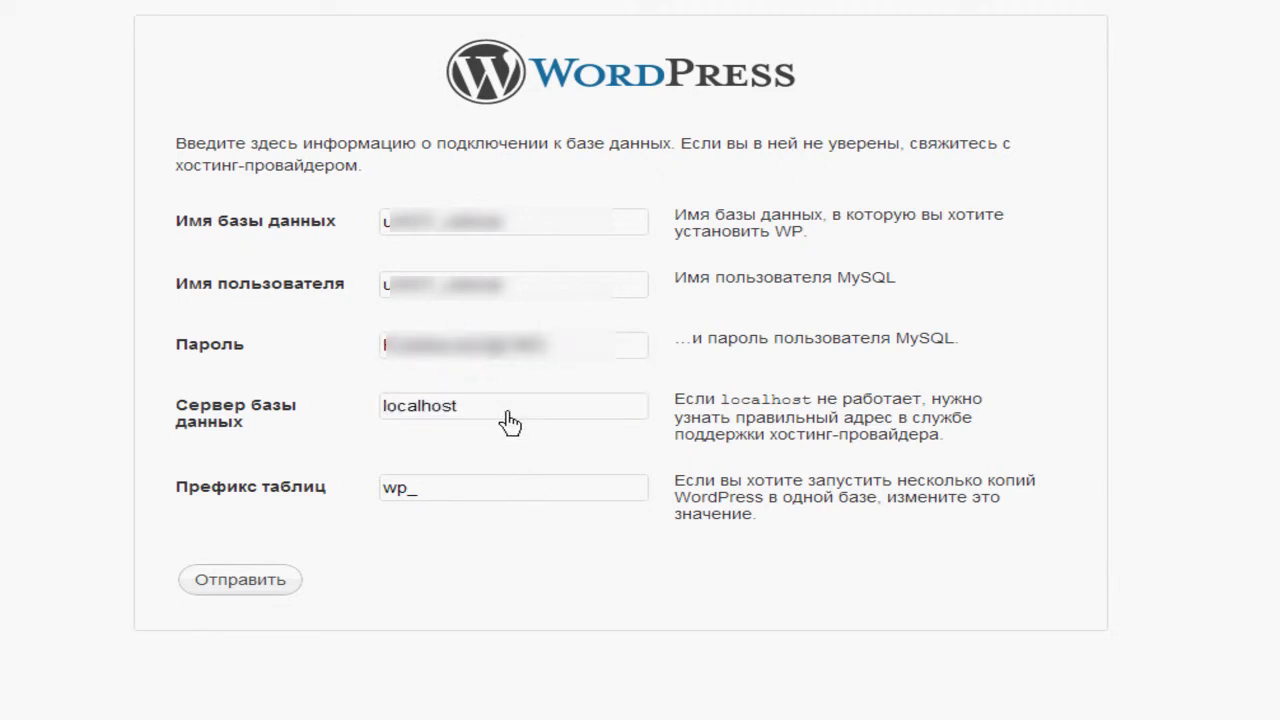
# Step: Enter a custom table prefix instead of wp_ and submit the database details
pyautogui.click(508, 492)
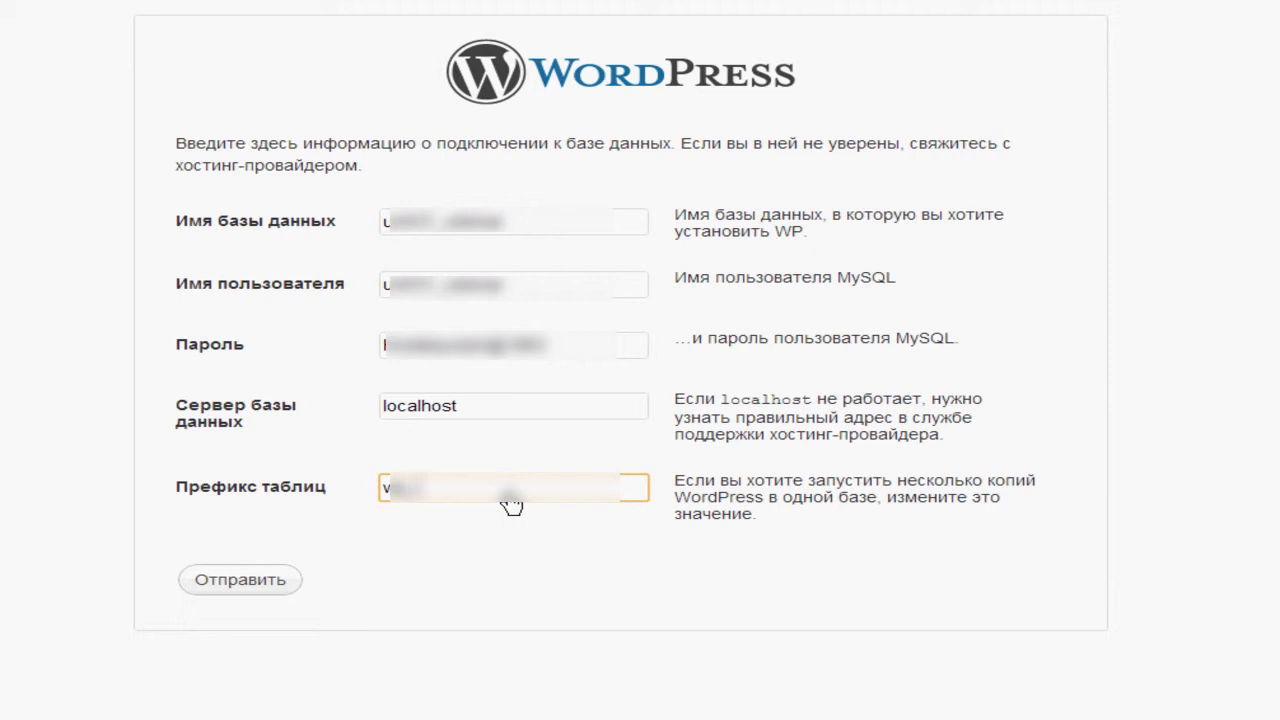
pyautogui.write('sdfsdsd')
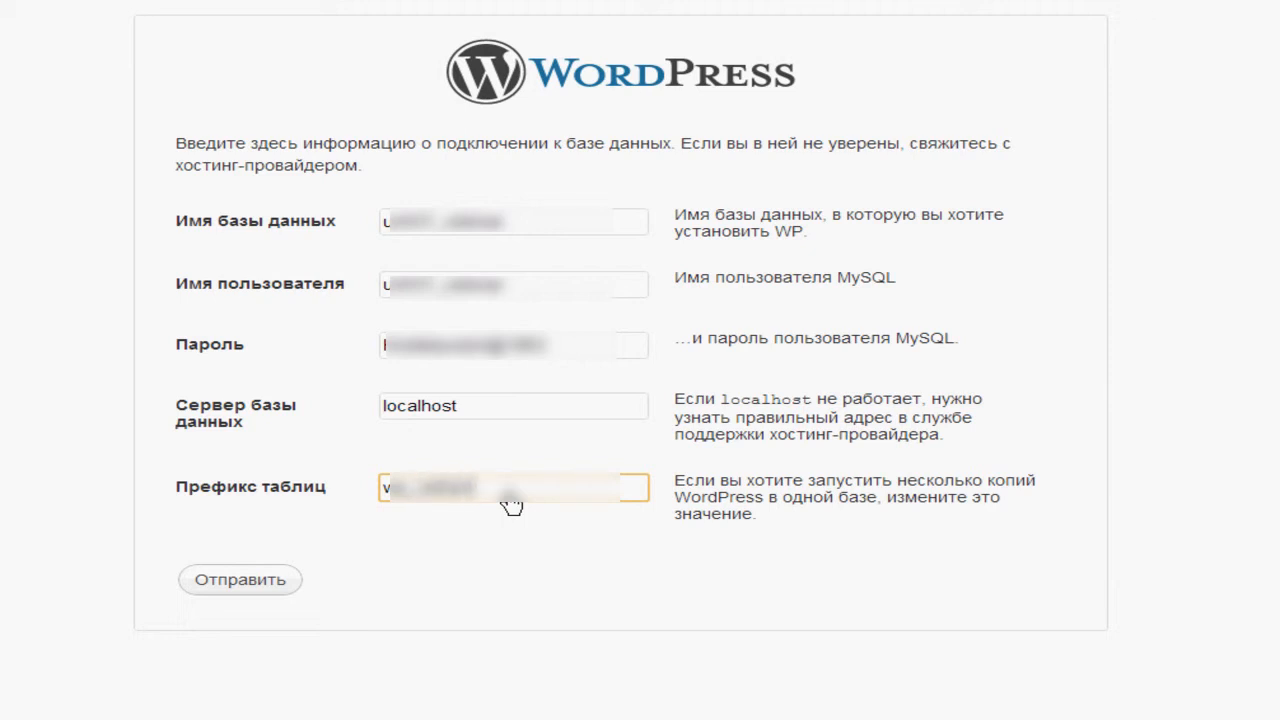
pyautogui.press('BackSpace')
pyautogui.click(253, 585)
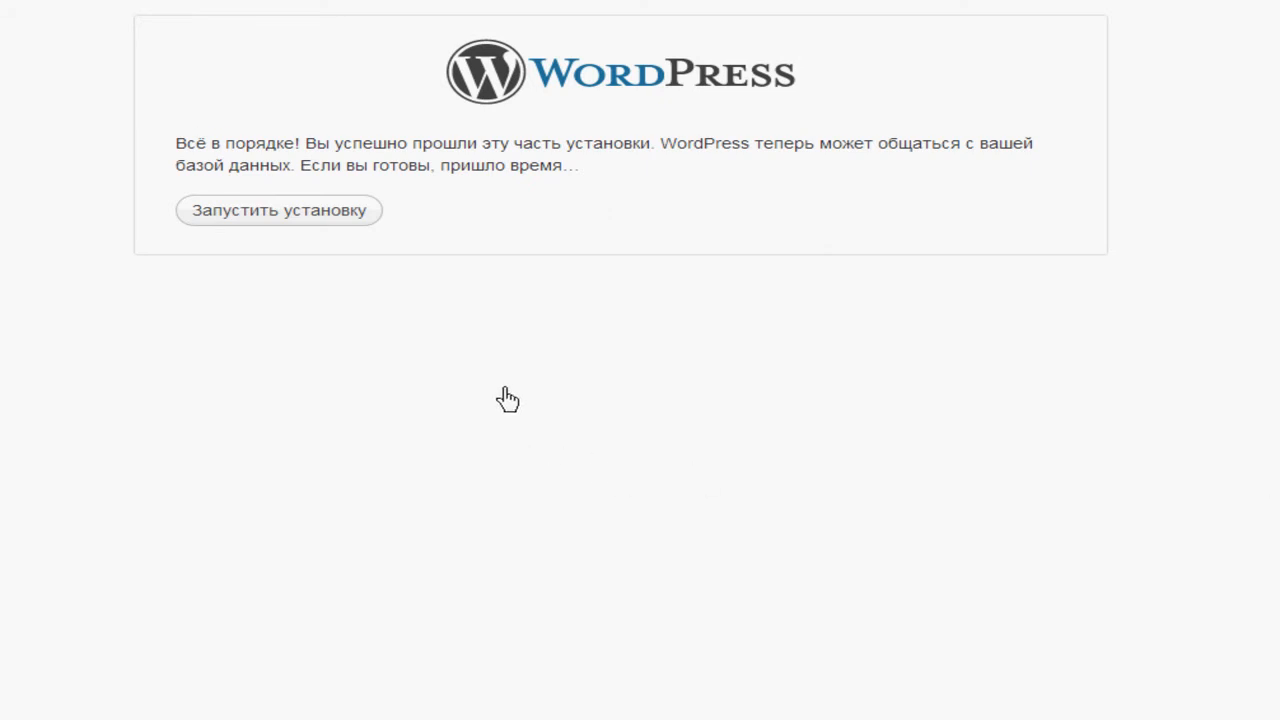
# Step: Start the installation, title the site Вебинары, and replace admin with a new username
pyautogui.click(305, 221)
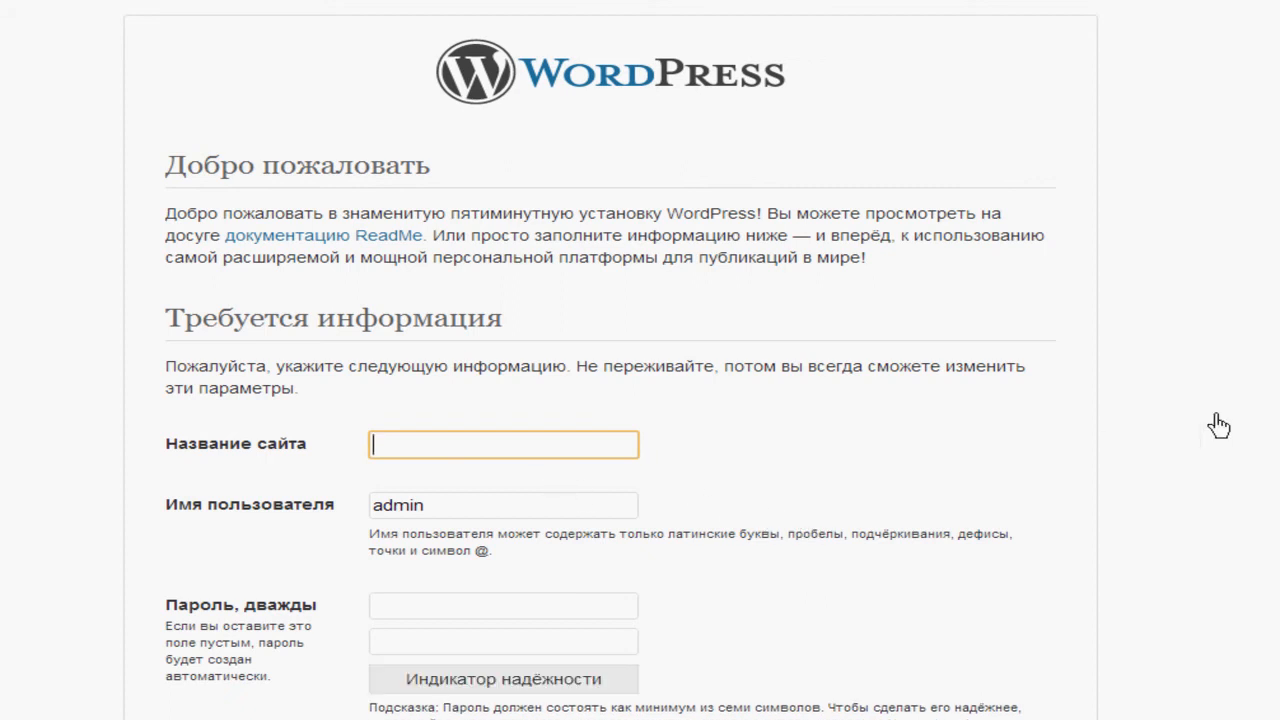
pyautogui.write('Be')
pyautogui.write('бинары')
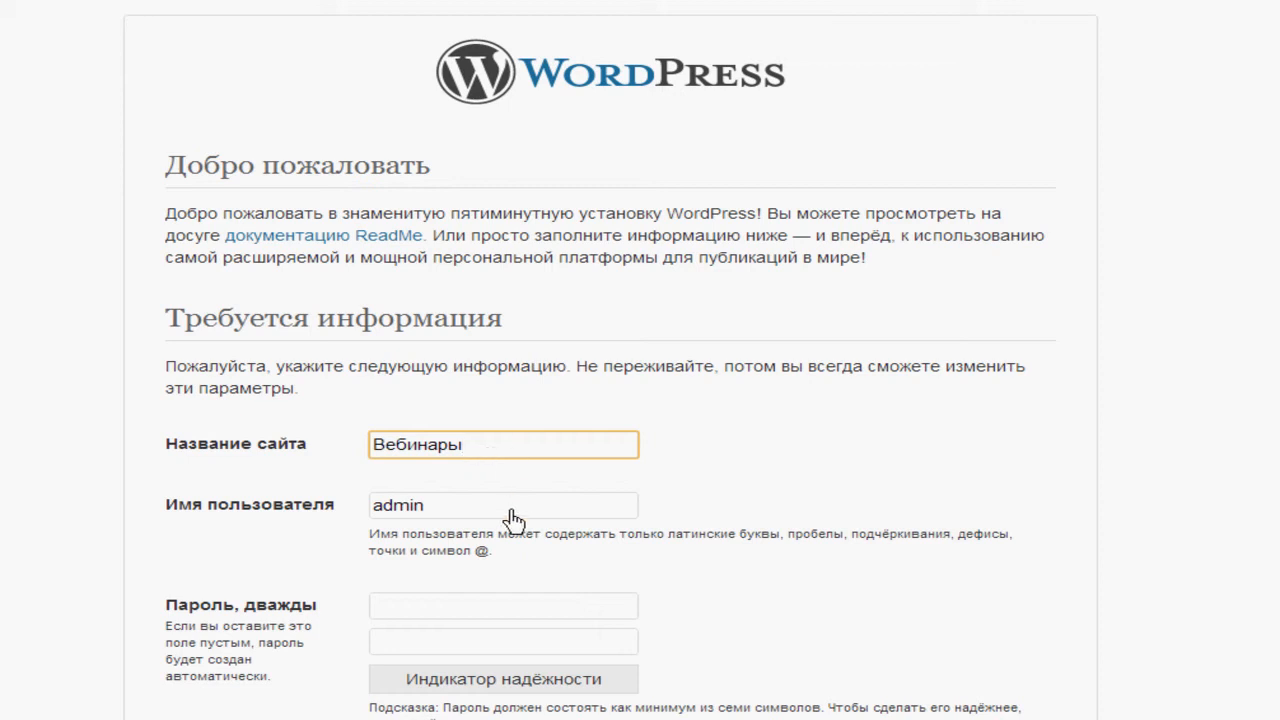
pyautogui.moveTo(497, 515); pyautogui.dragTo(372, 507)
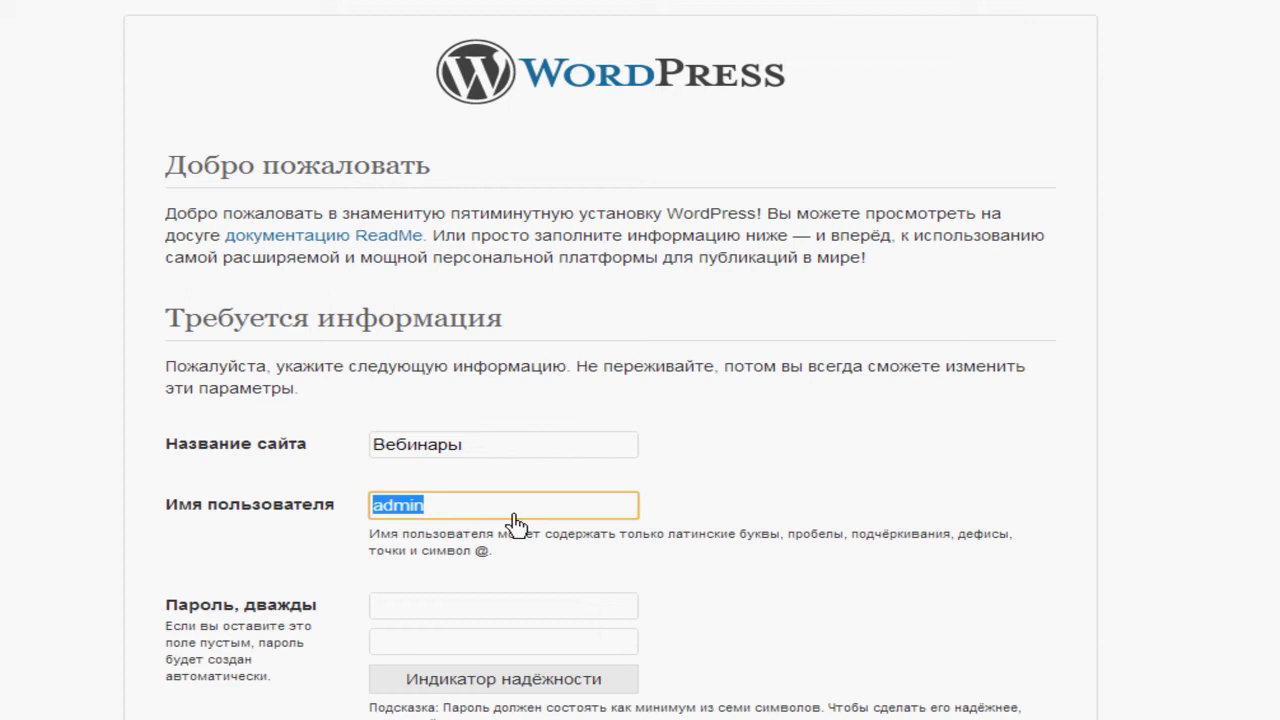
pyautogui.write('ы')
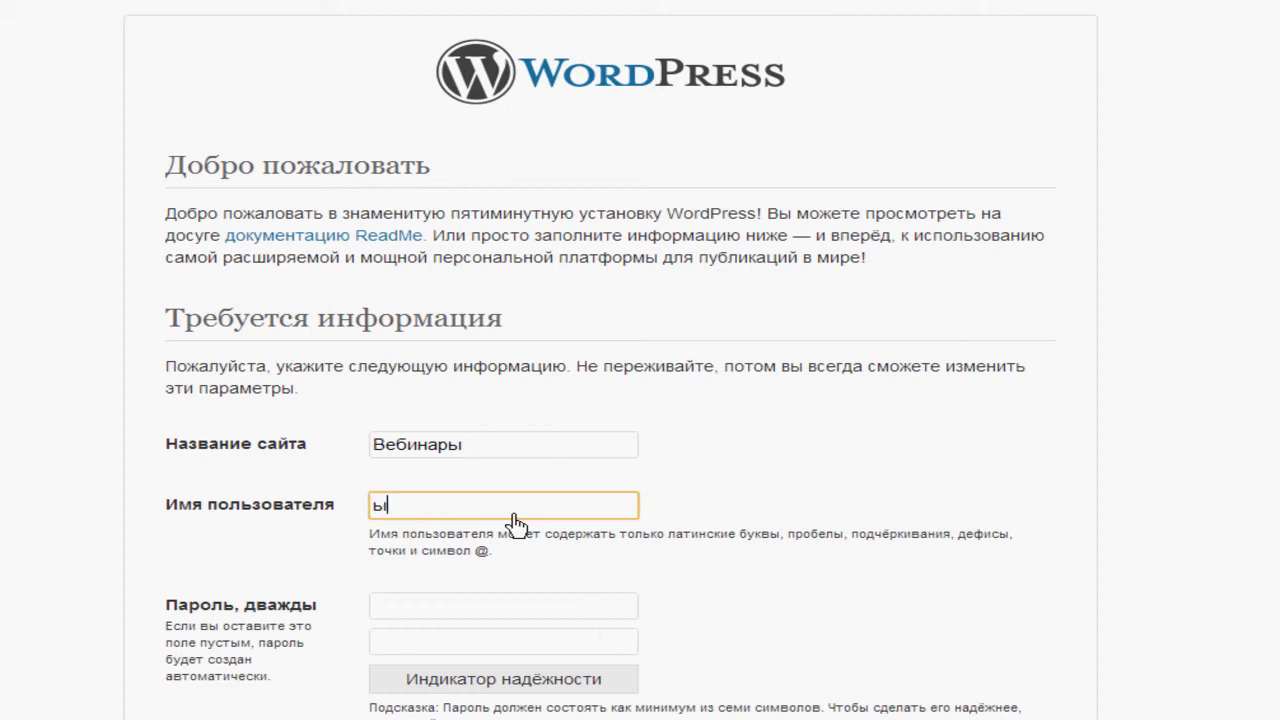
pyautogui.press('BackSpace')
pyautogui.write('sibday')
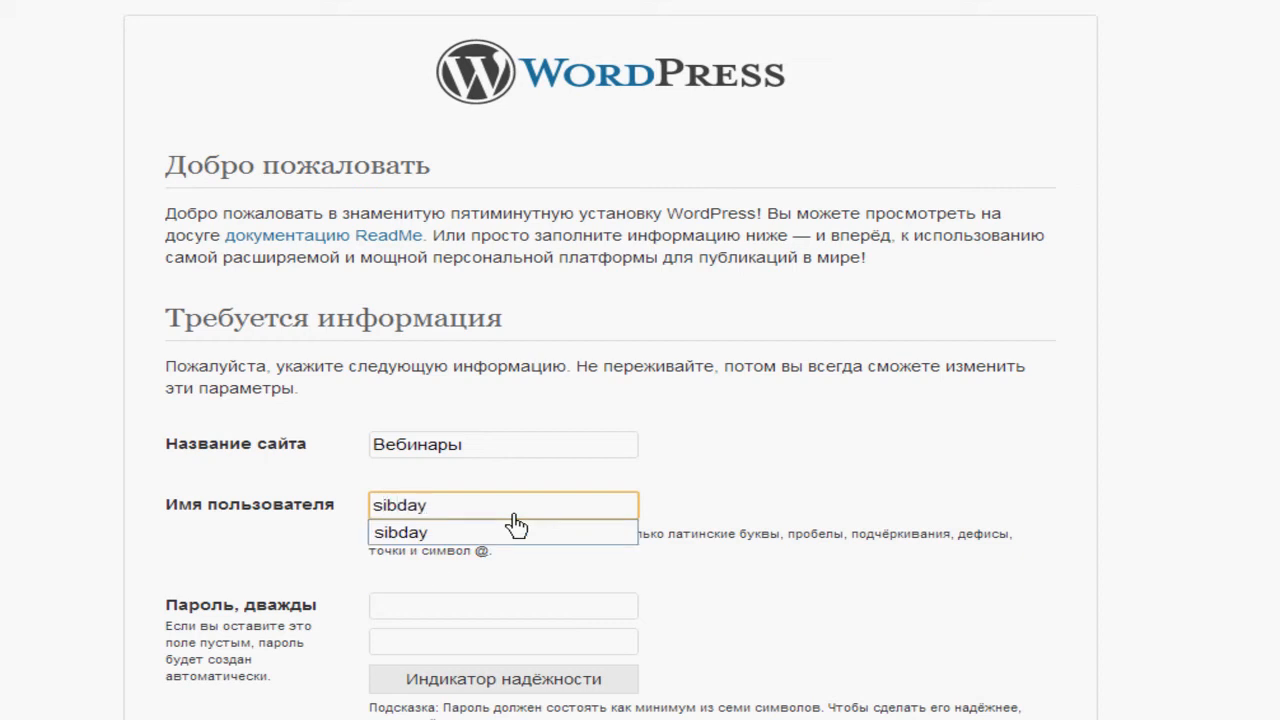
# Step: Enter the admin password in both password fields
pyautogui.click(506, 606)
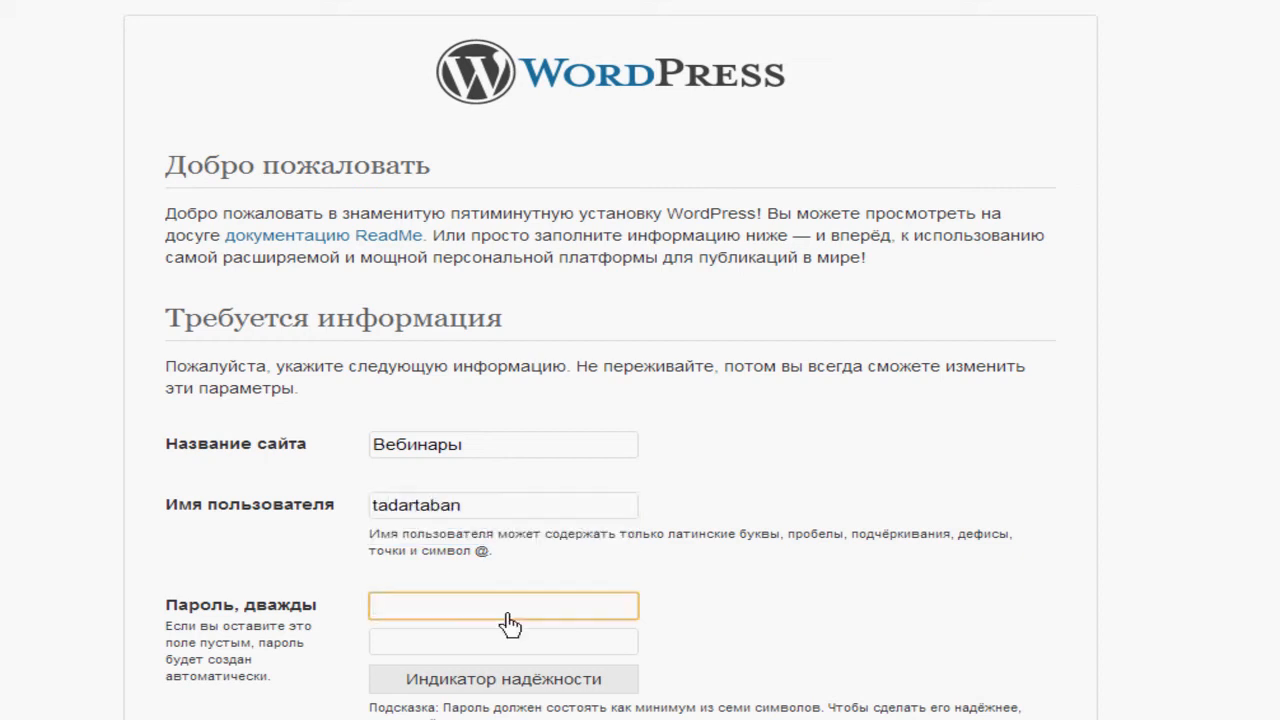
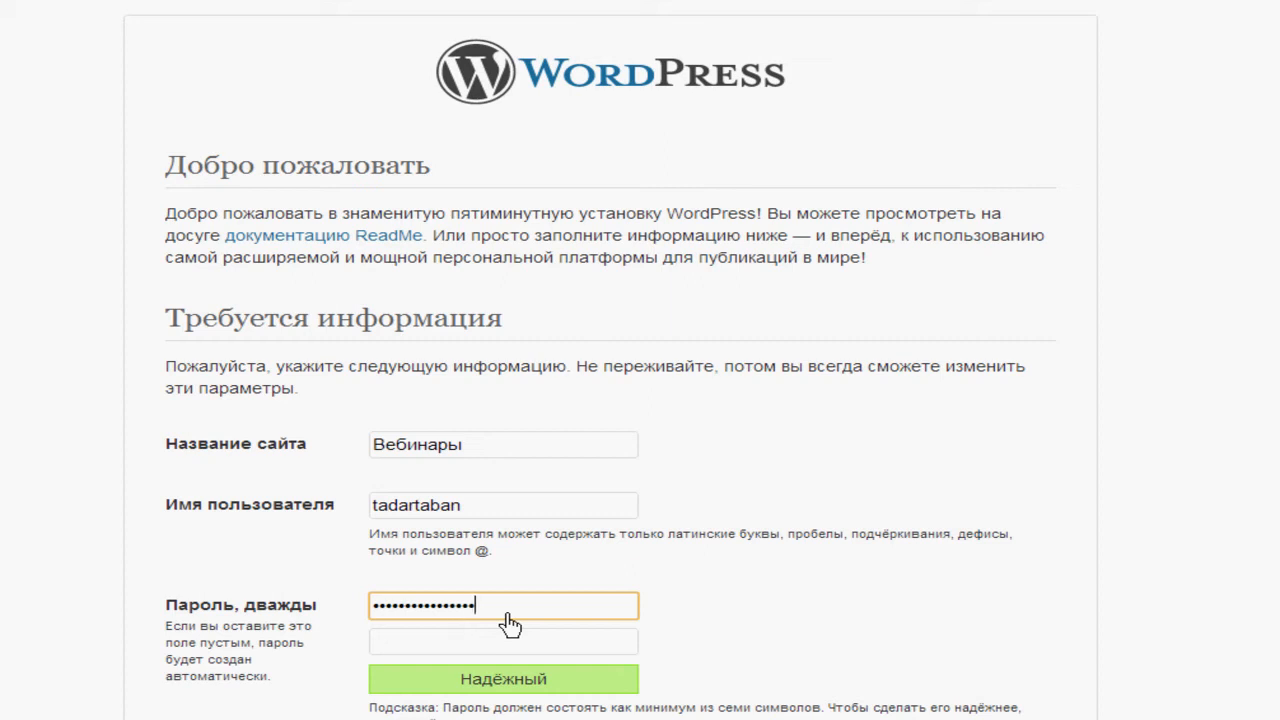
pyautogui.click(477, 650)
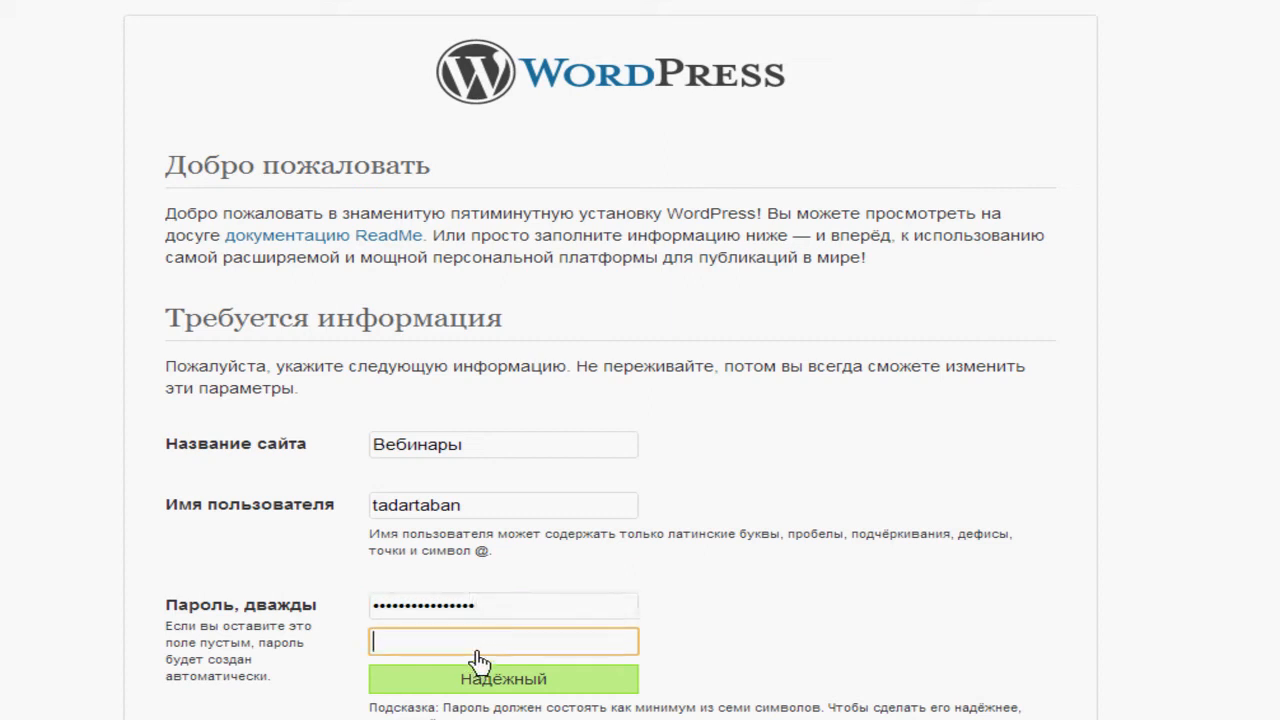
pyautogui.write('aaaaaa')
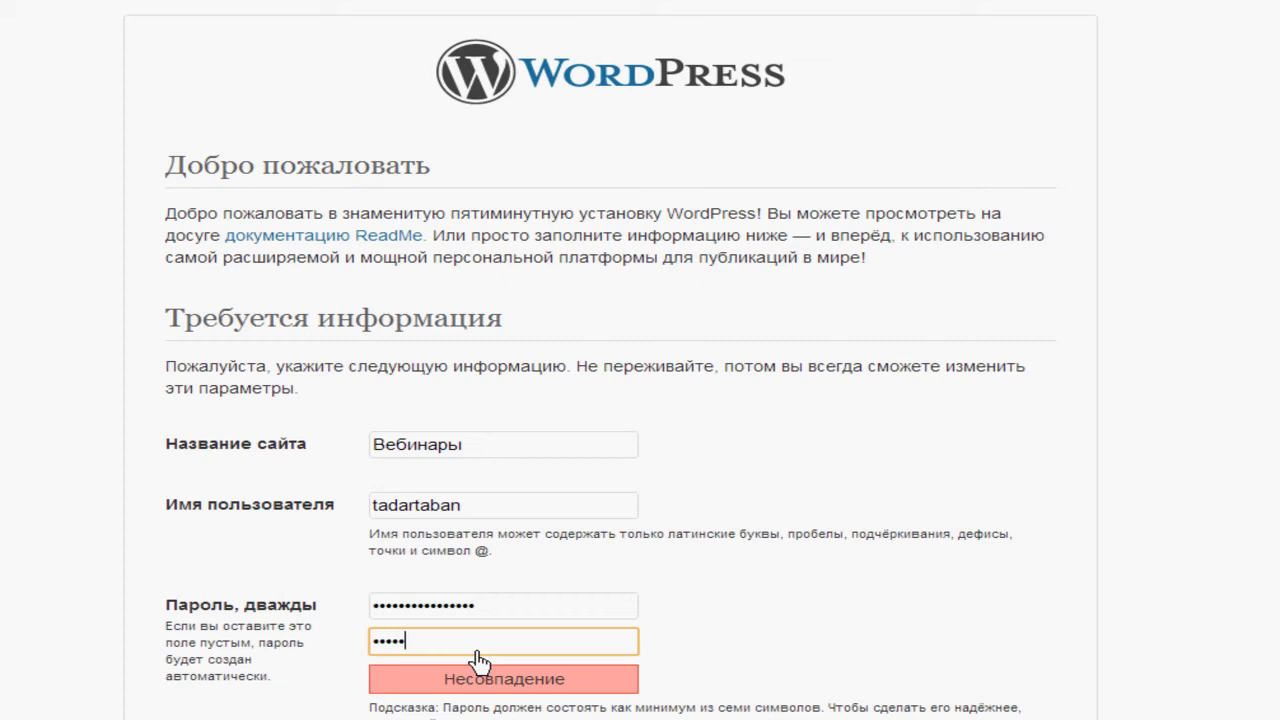
pyautogui.write('aaaaaaaaaa')
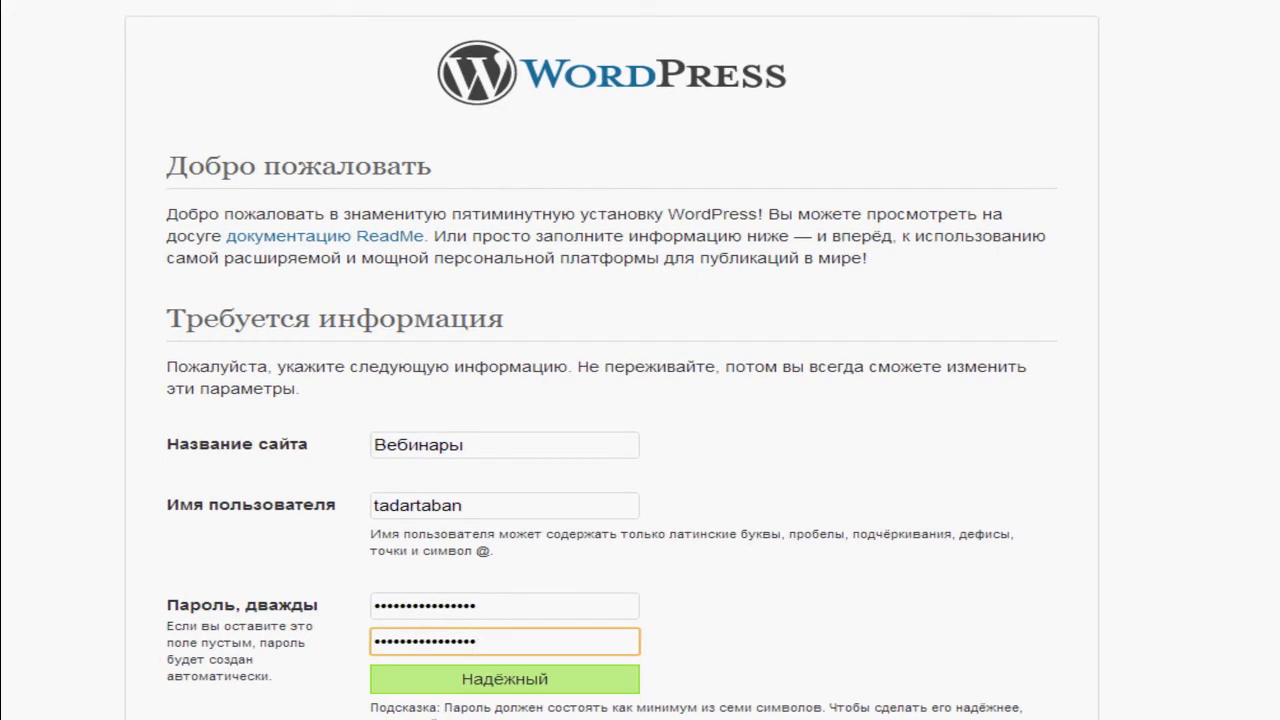
pyautogui.click(434, 563)
# Step: Fill in the admin e-mail from suggestions, disable search-engine indexing, and install WordPress
pyautogui.write('s')
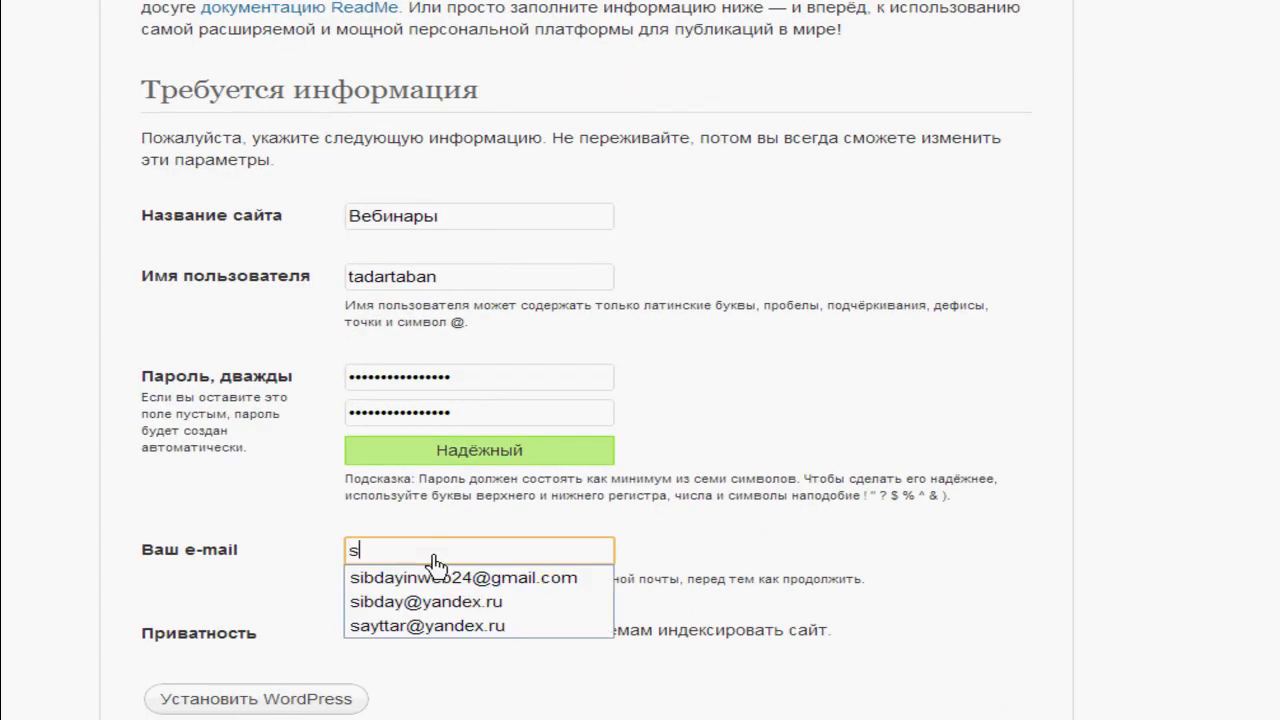
pyautogui.press('Down')
pyautogui.press('Return')
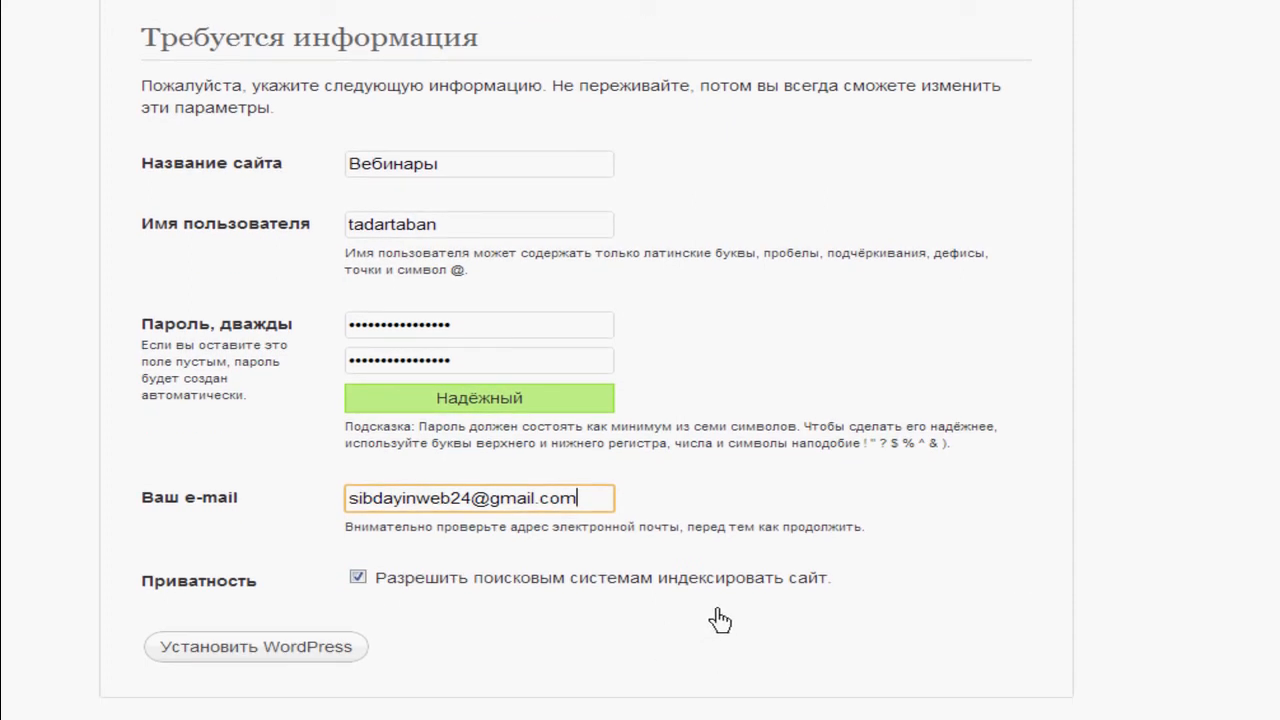
pyautogui.click(499, 606)
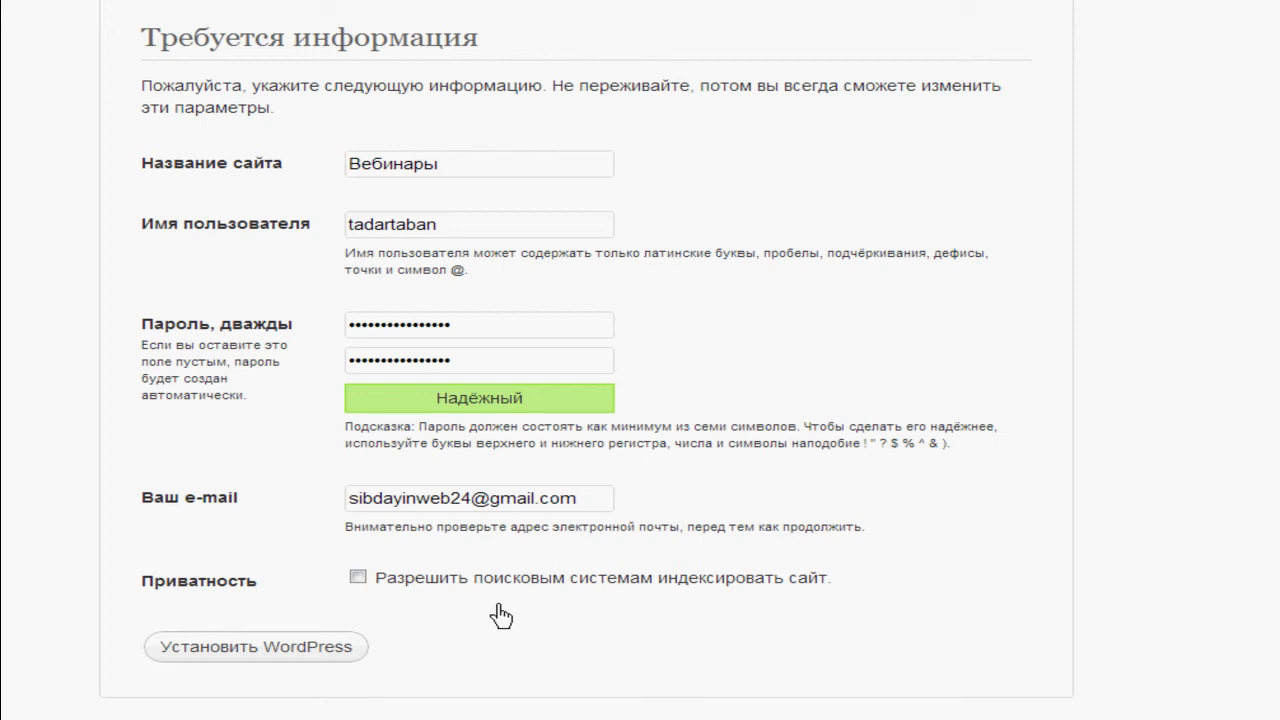
pyautogui.click(271, 650)
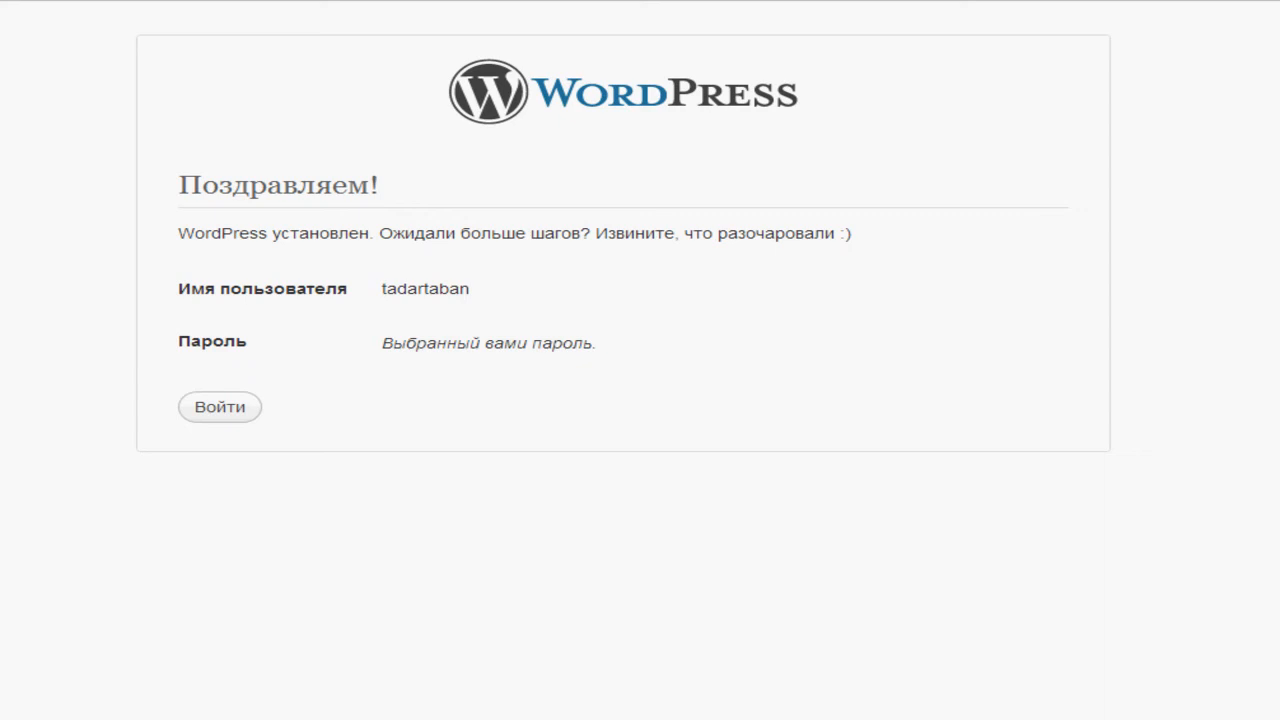
# Step: Log in with the admin username and password, ticking Запомнить меня
pyautogui.click(229, 412)
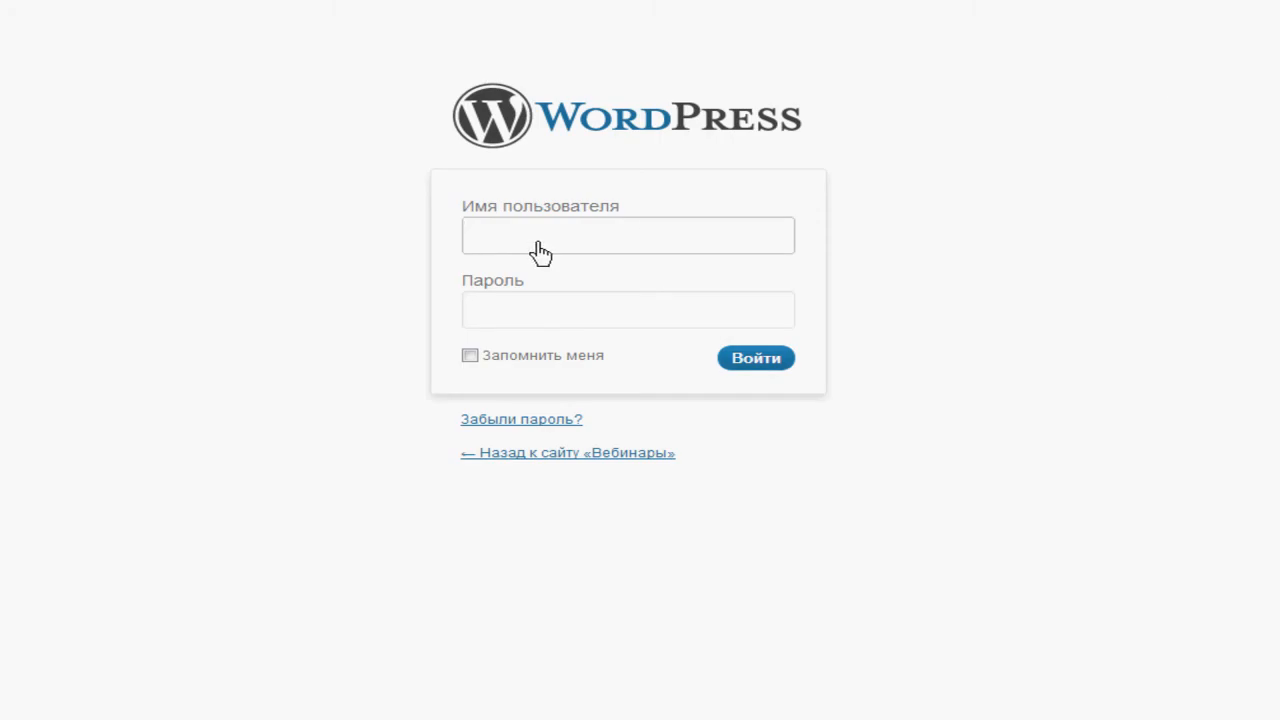
pyautogui.write('t')
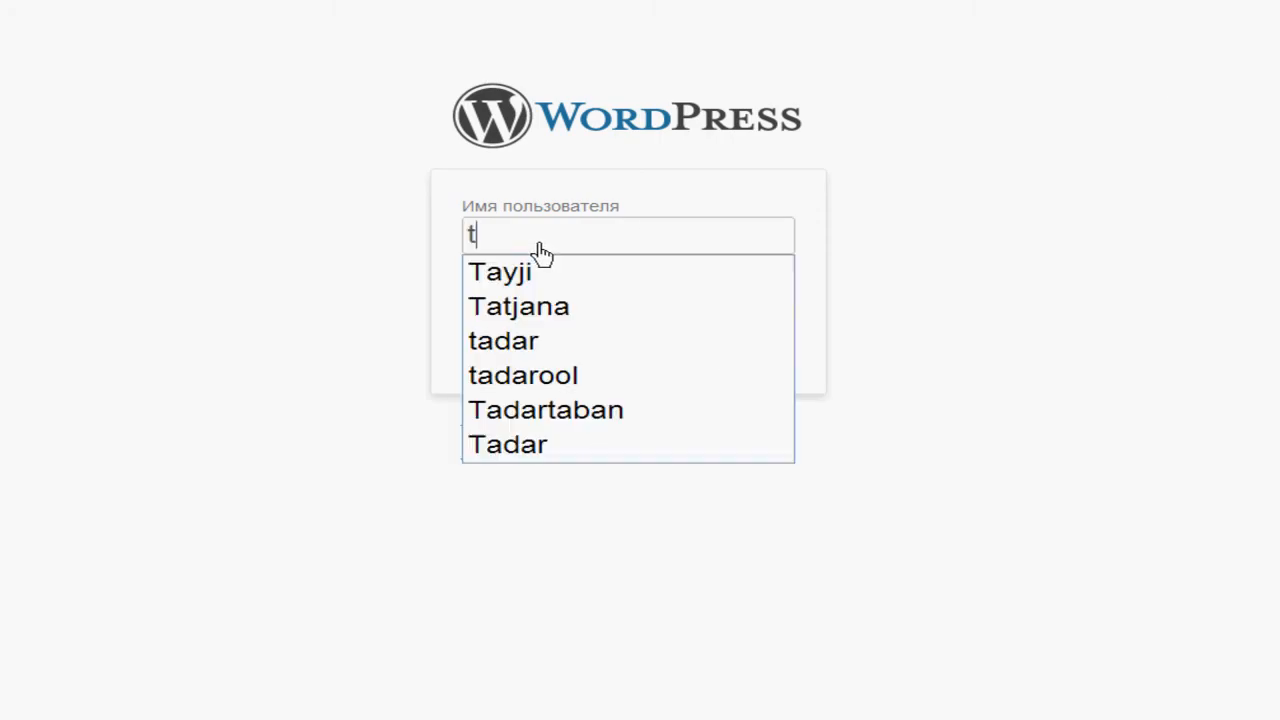
pyautogui.click(567, 424)
pyautogui.click(607, 319)
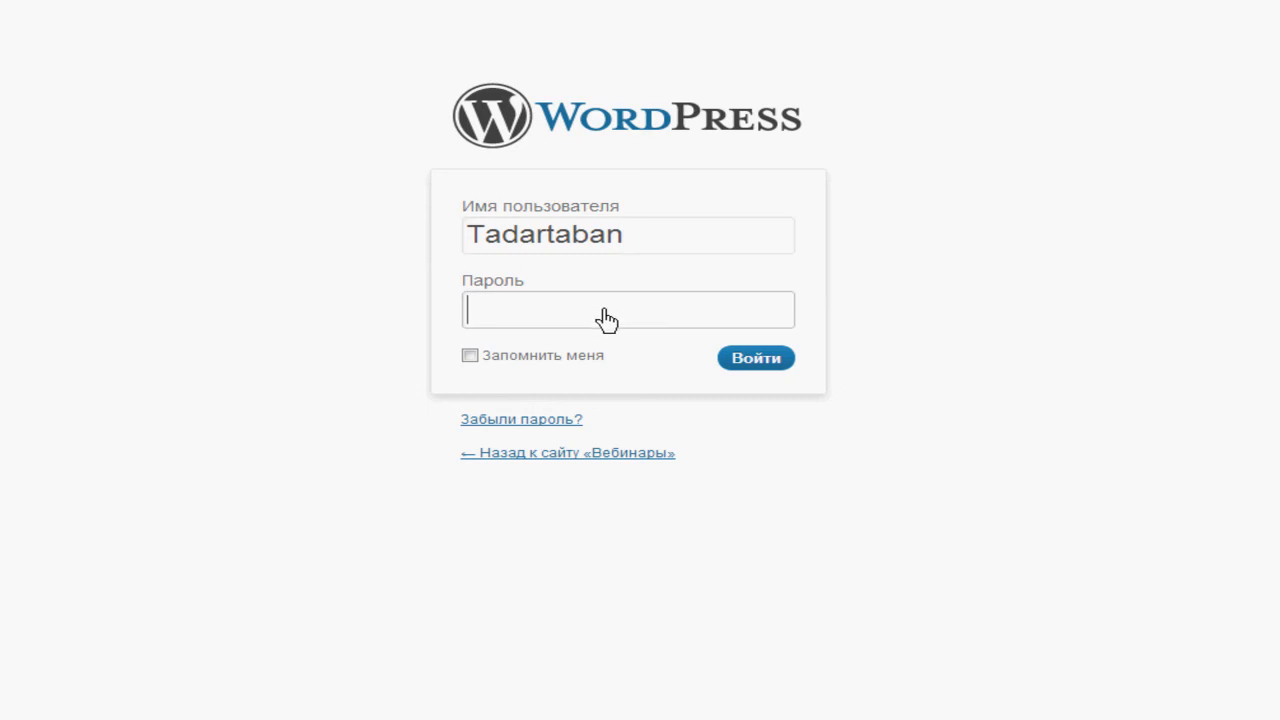
pyautogui.write('••••••••••••••••')
pyautogui.moveTo(587, 358); pyautogui.dragTo(578, 358)
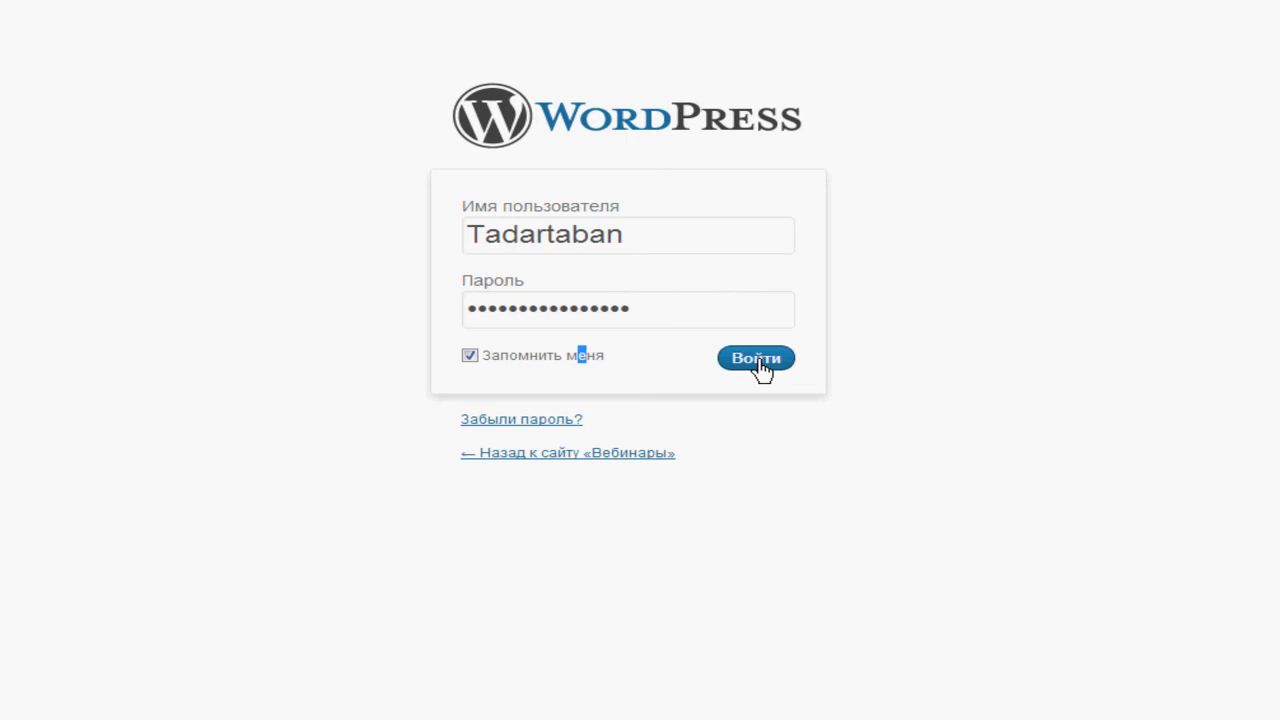
pyautogui.click(760, 368)
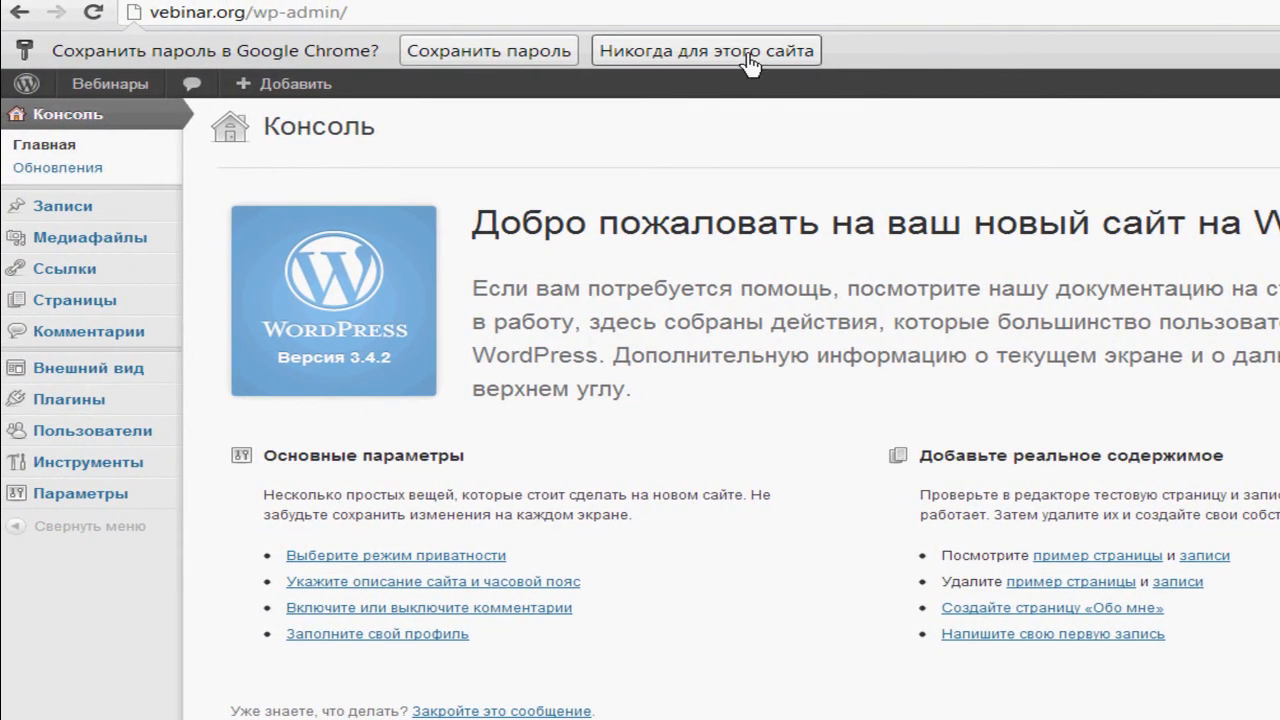
# Step: Dismiss Chrome's save-password bar and bring up the Вебинары site menu in the admin bar
pyautogui.click(540, 62)
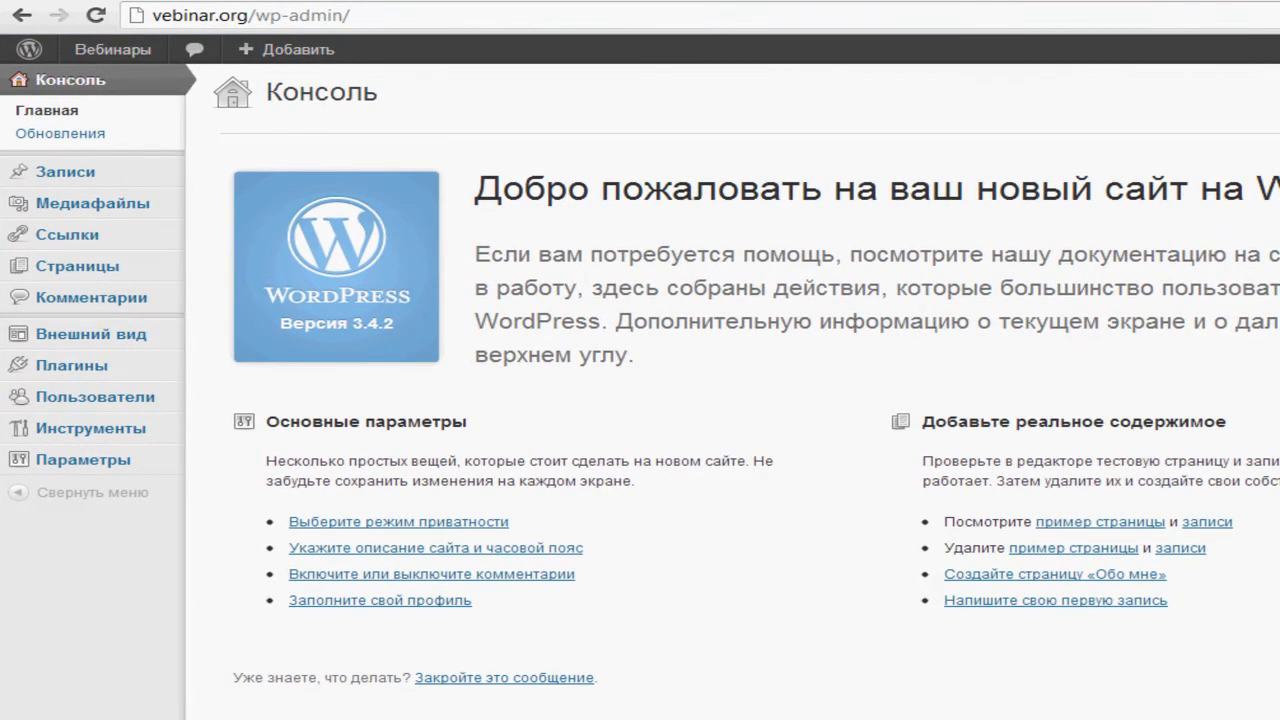
pyautogui.moveTo(93, 62)
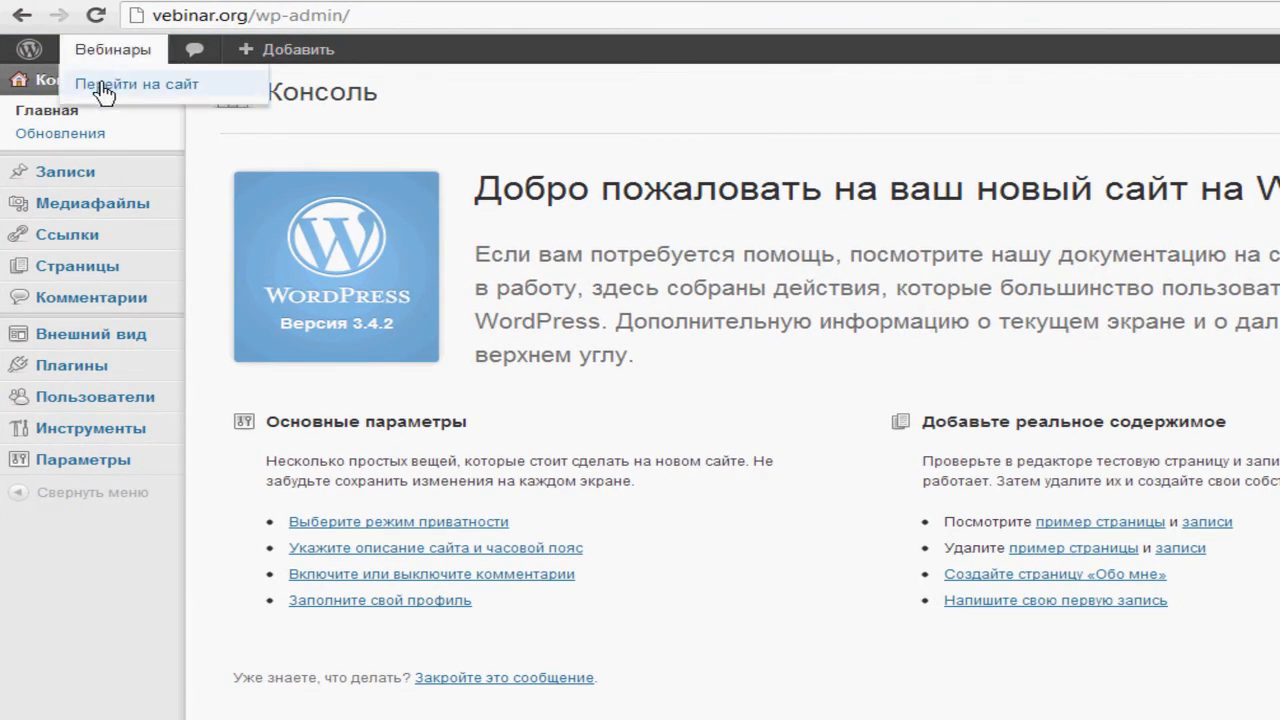
# Step: Choose Перейти на сайт from the Вебинары menu to view the public vebinar.org front page
pyautogui.moveTo(312, 117); pyautogui.dragTo(11, 41)
pyautogui.click(183, 93)
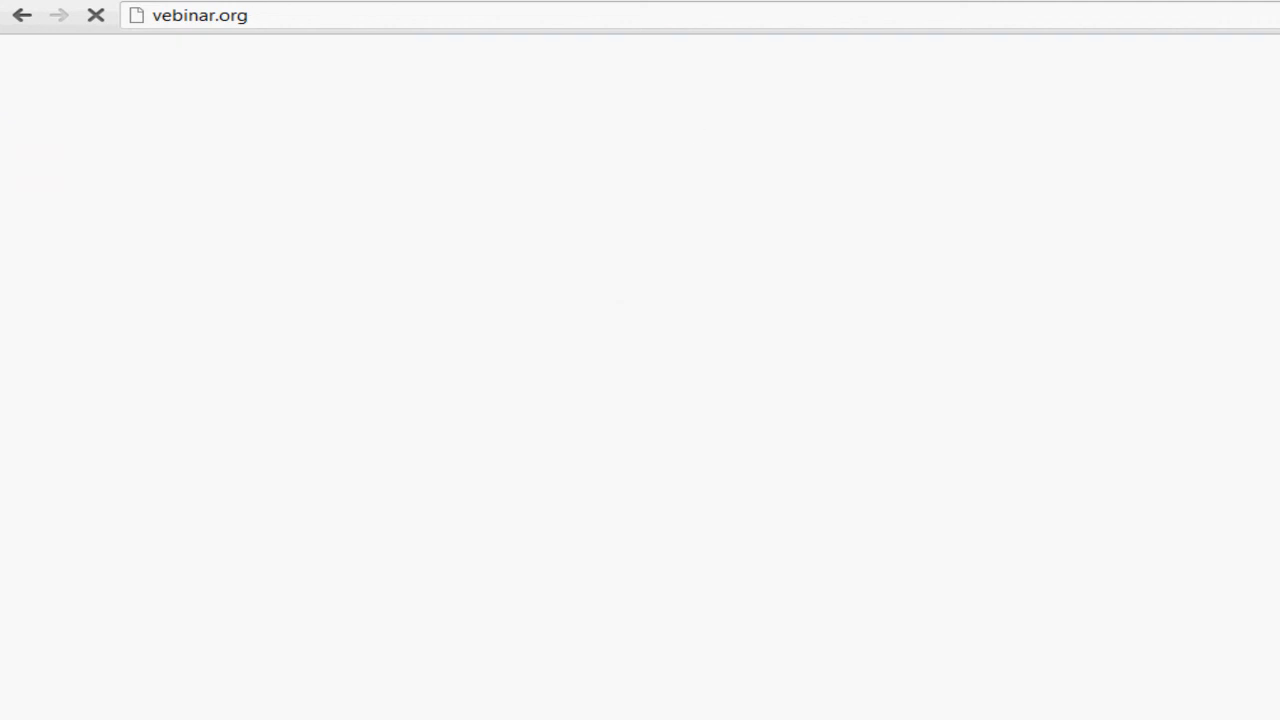